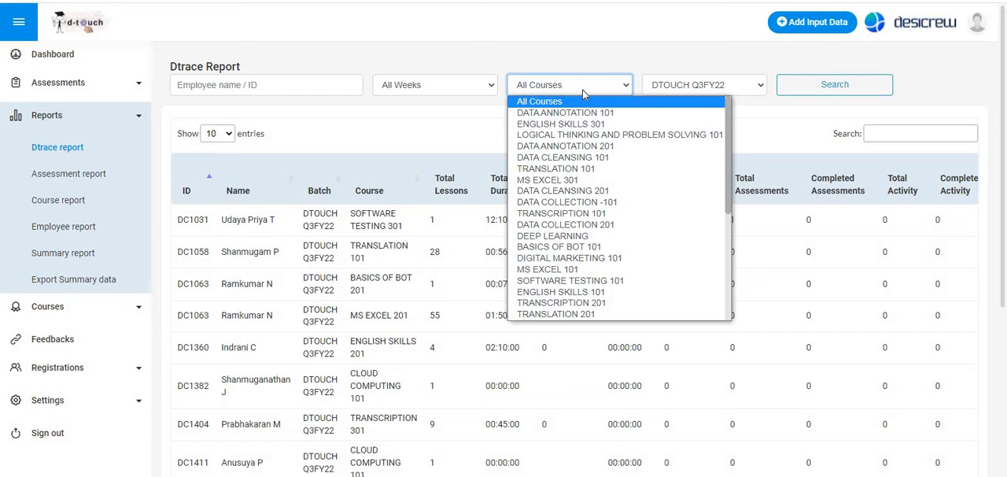
- Filter the Dtrace report by the SOFTWARE TESTING 101 course and run the search
left_click(592, 281)
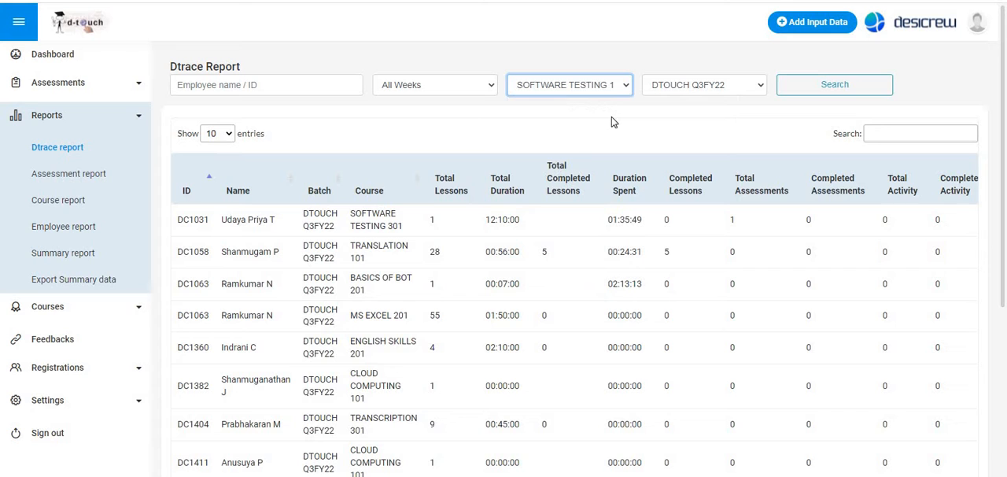
left_click(832, 85)
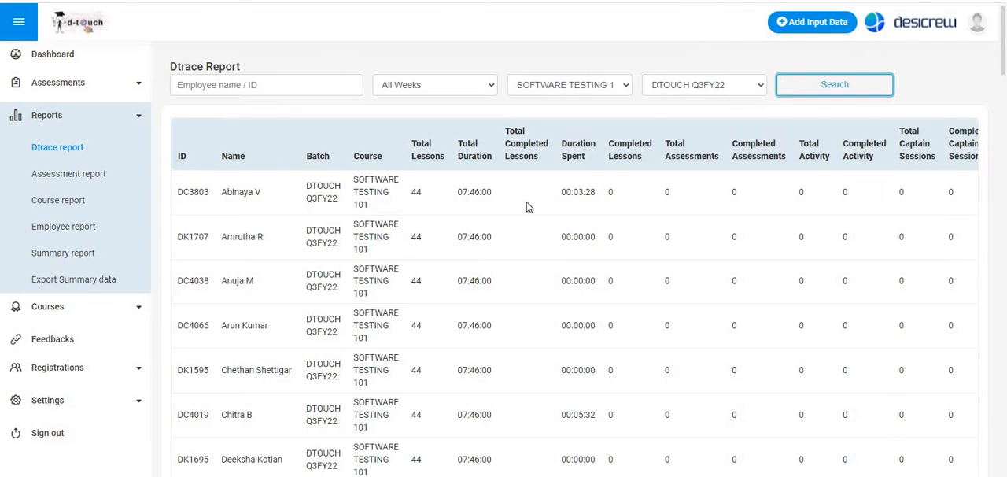
- Examine the employees' lesson, duration, assessment and activity figures in the SOFTWARE TESTING 101 report
scroll(526, 205, "down", 3)
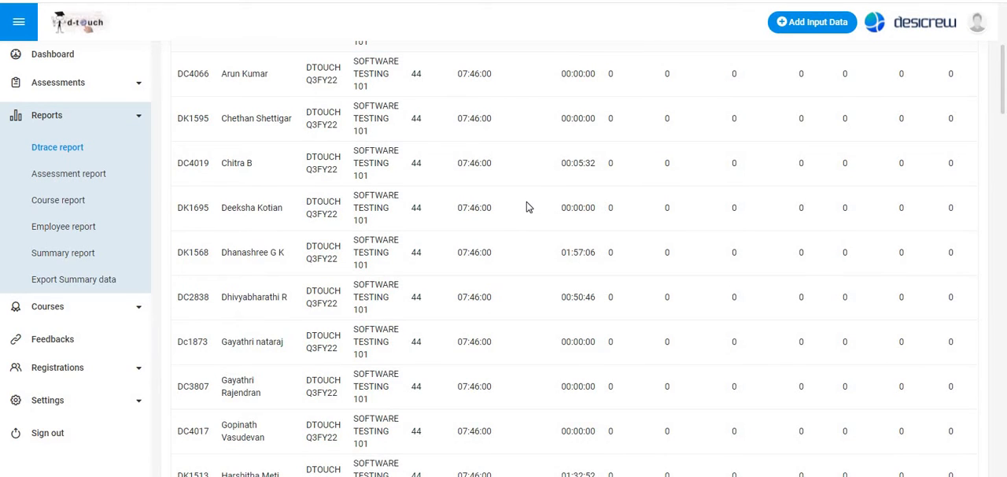
scroll(650, 281, "down", 2)
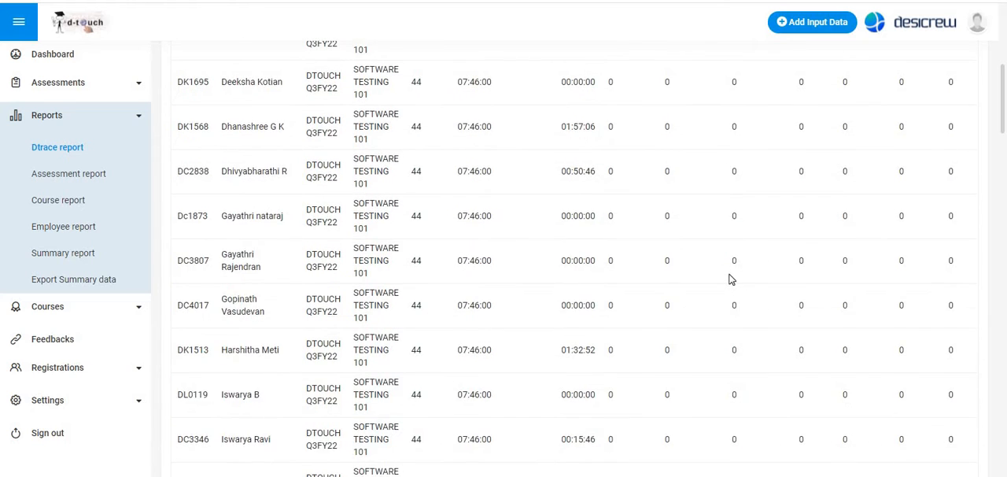
scroll(729, 280, "down", 2)
scroll(728, 279, "up", 5)
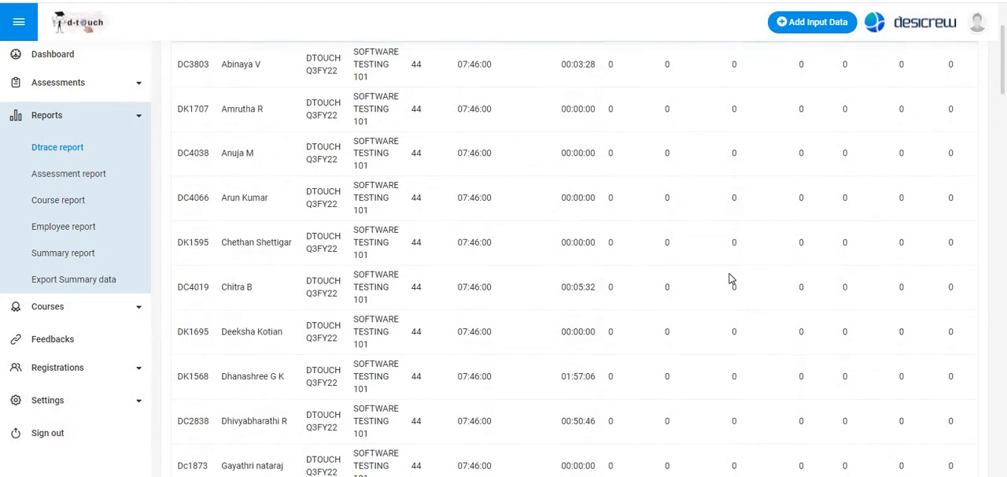
scroll(728, 279, "up", 2)
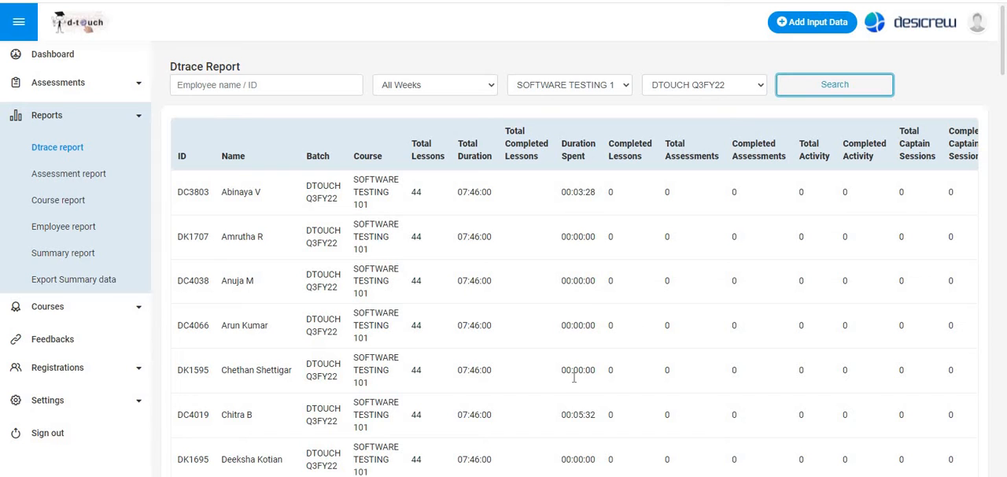
scroll(584, 411, "down", 2)
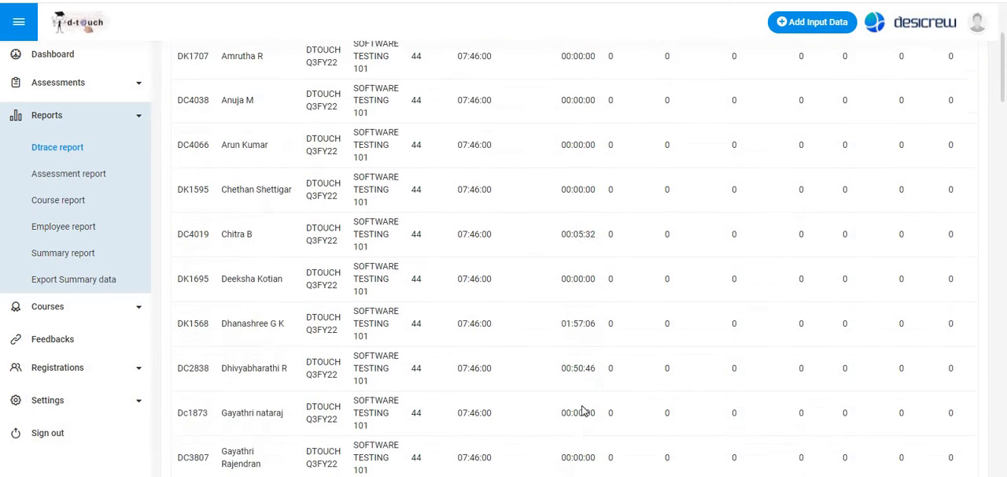
scroll(583, 404, "down", 1)
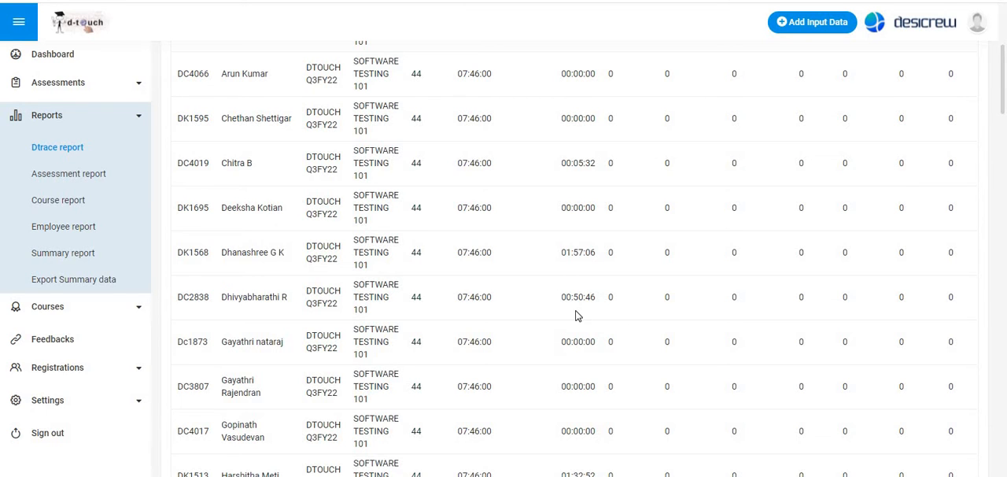
scroll(579, 313, "down", 4)
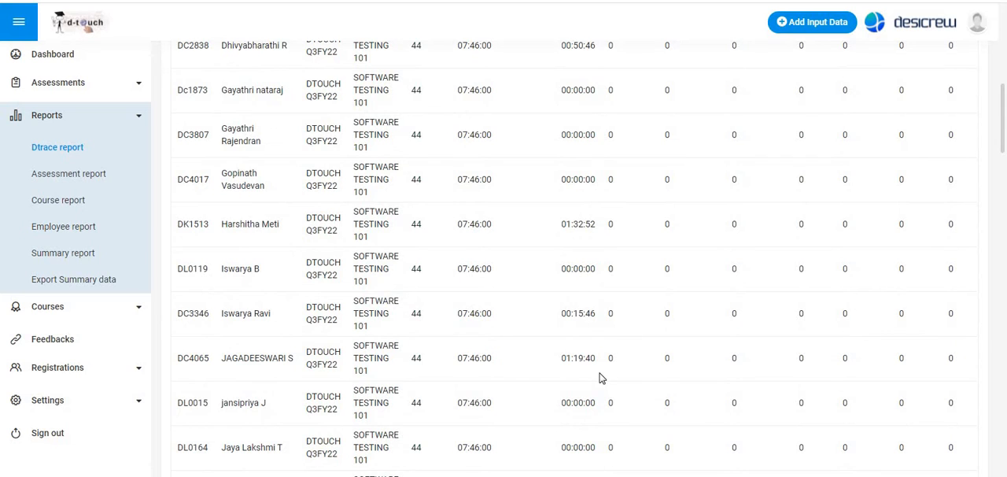
scroll(600, 378, "down", 2)
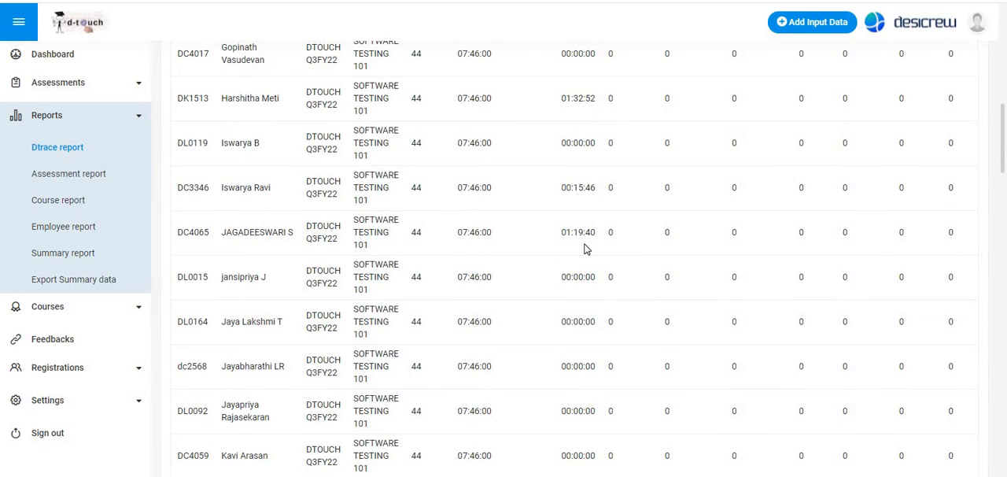
scroll(584, 249, "down", 7)
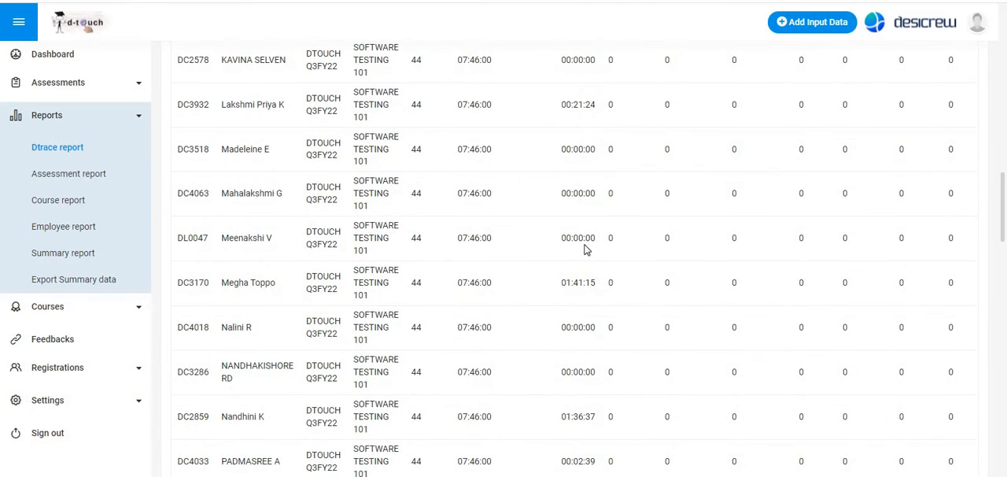
scroll(585, 249, "up", 14)
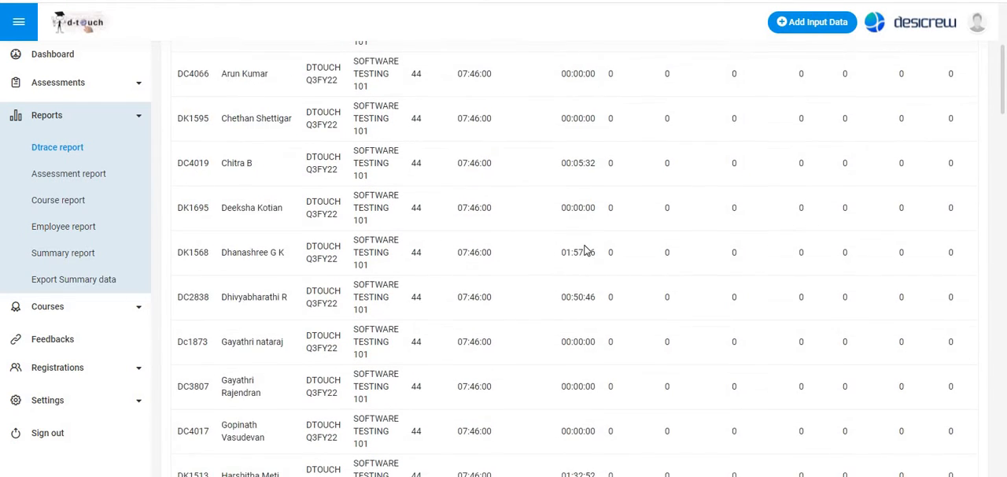
scroll(584, 249, "up", 3)
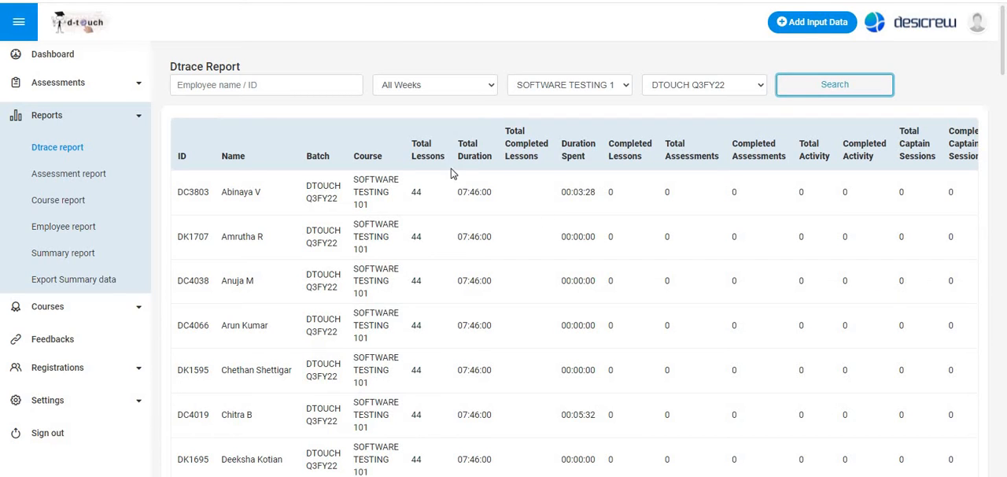
- Open the single-entry form for adding activity data
left_click(811, 25)
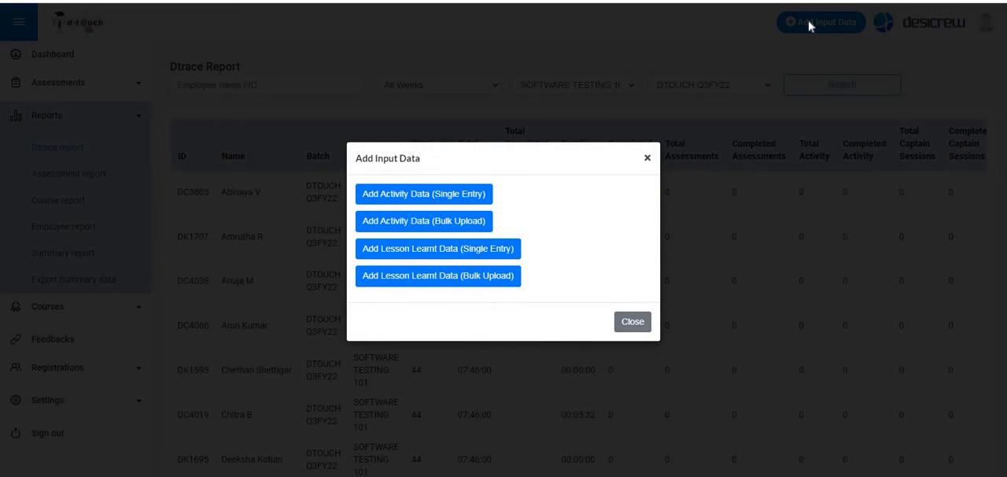
left_click(402, 197)
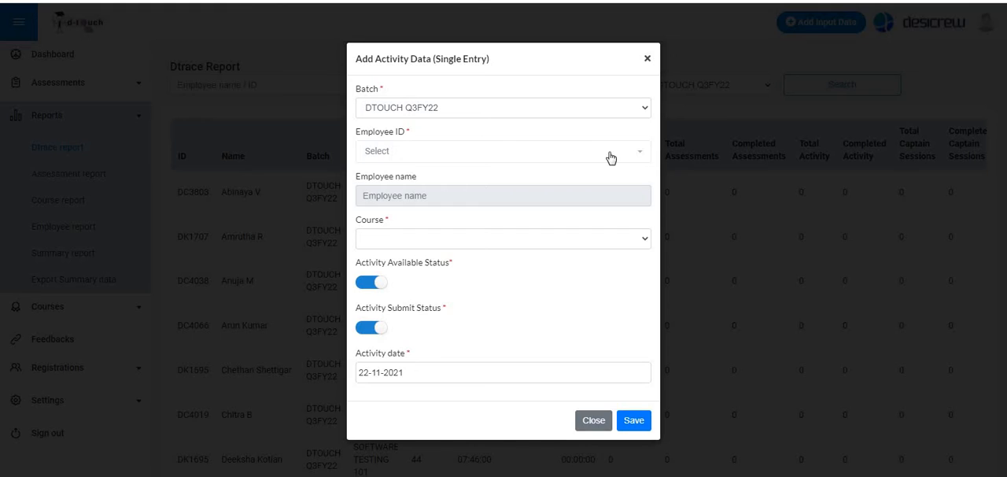
left_click(629, 239)
left_click(629, 241)
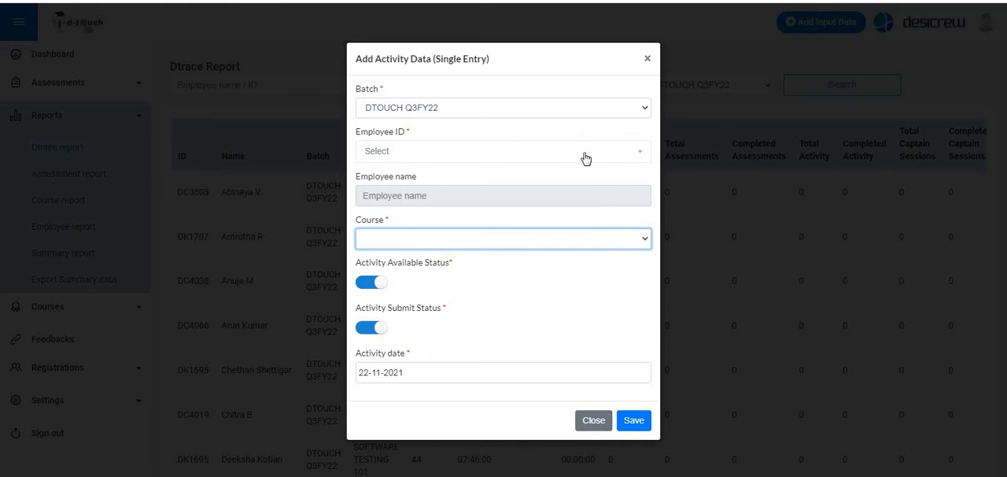
left_click(595, 160)
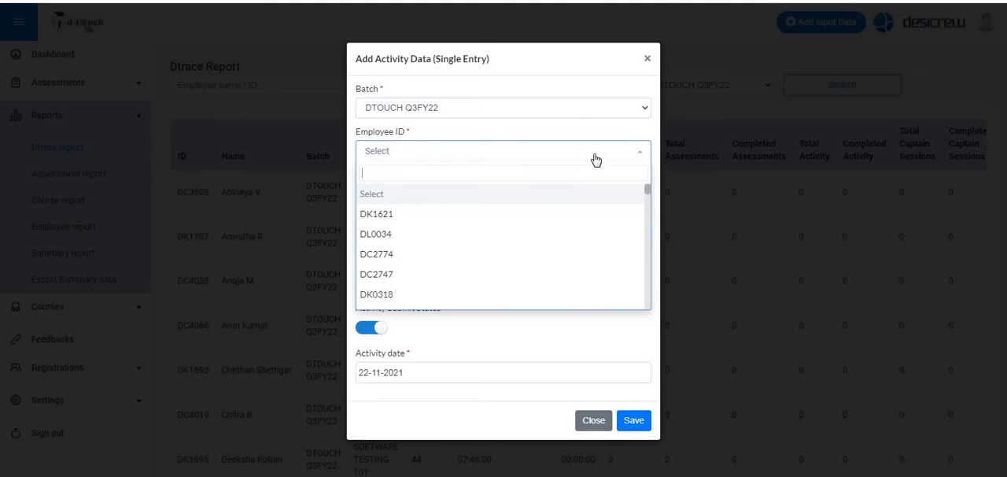
left_click(595, 159)
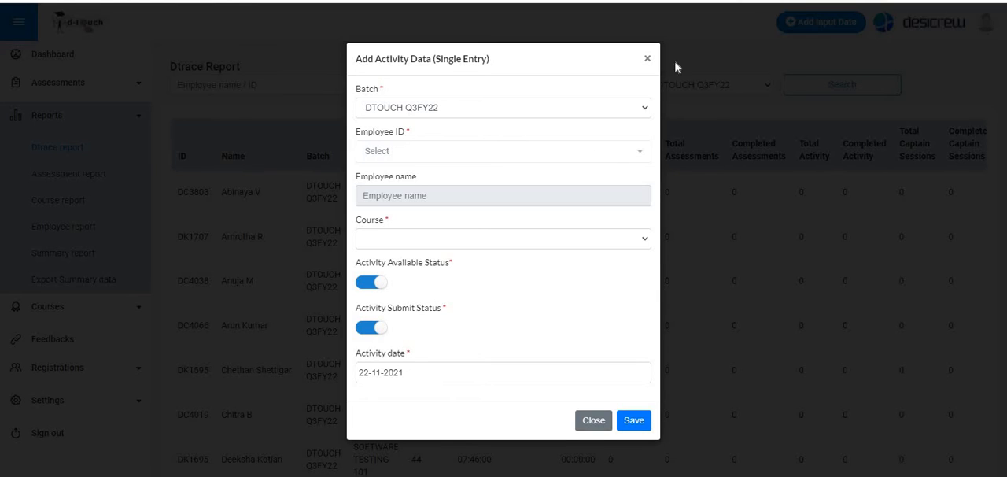
left_click(457, 238)
left_click(457, 239)
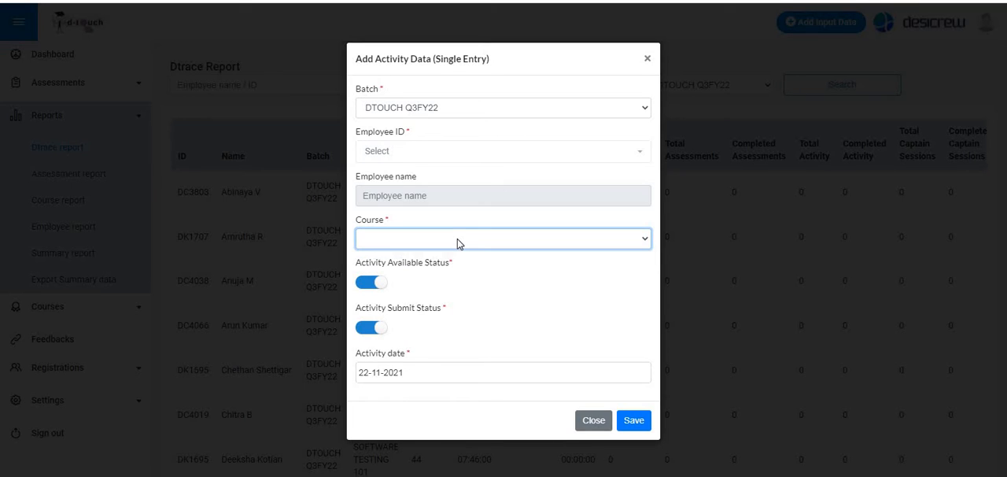
- Find the employee by employee ID and select them for the activity entry
left_click(546, 153)
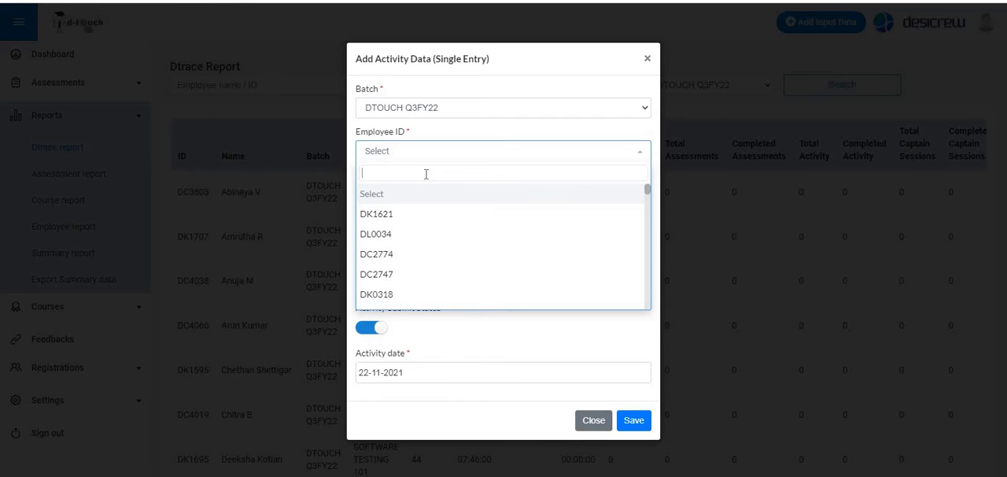
type("DC")
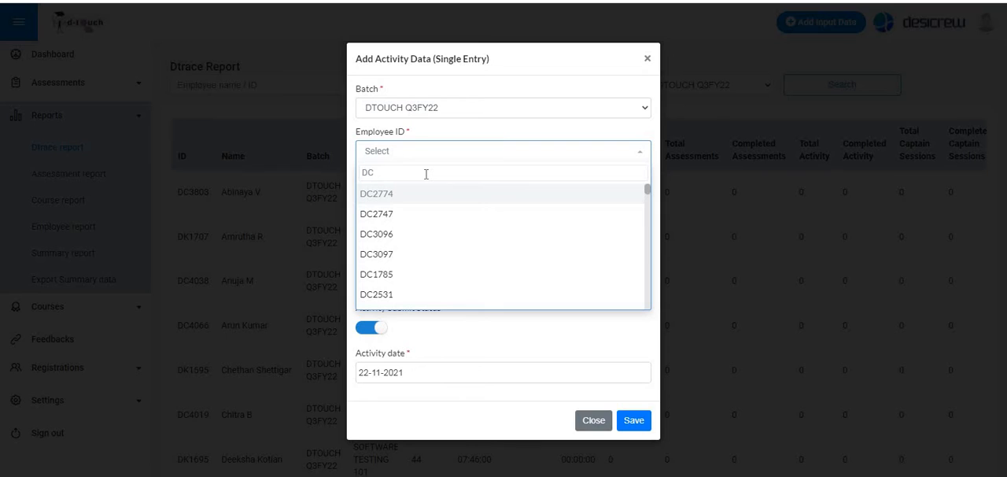
type("2546")
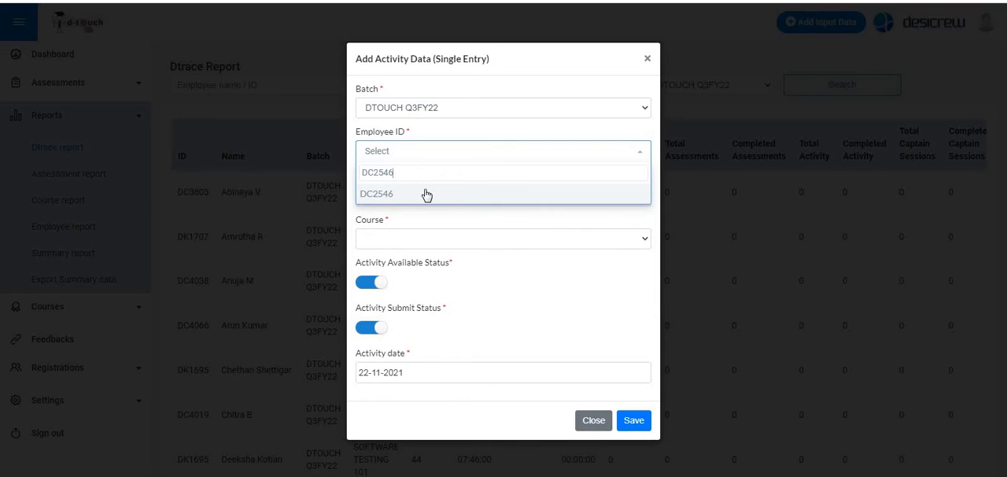
left_click(425, 193)
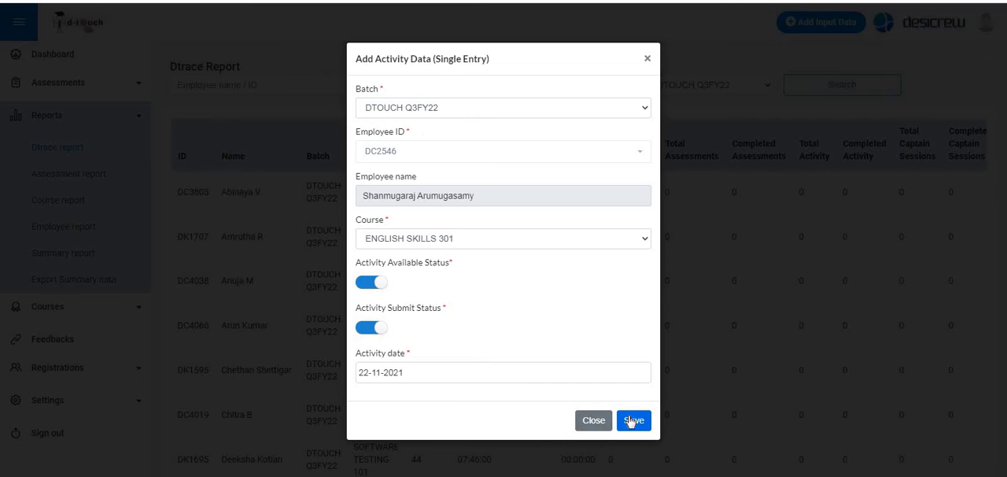
- Set the activity date to 19-11-2021, save the activity entry and close the form
left_click(492, 372)
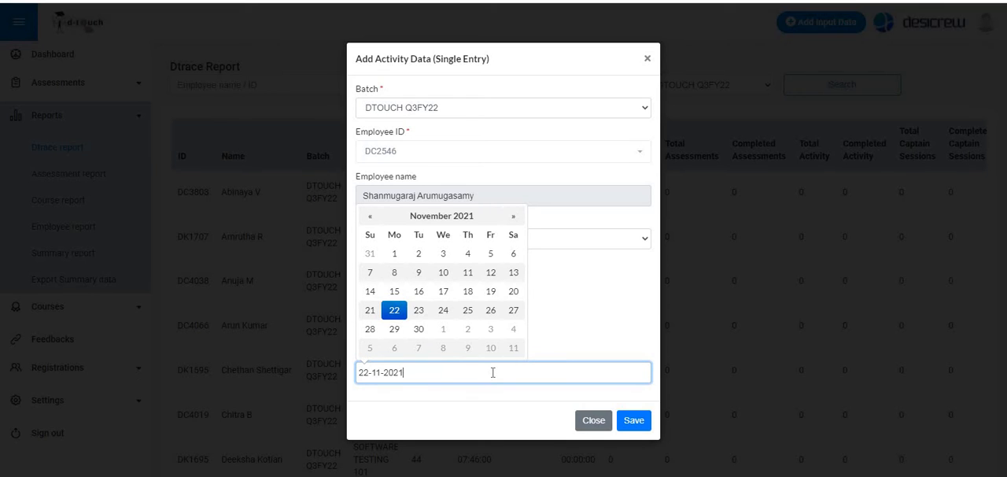
left_click(493, 296)
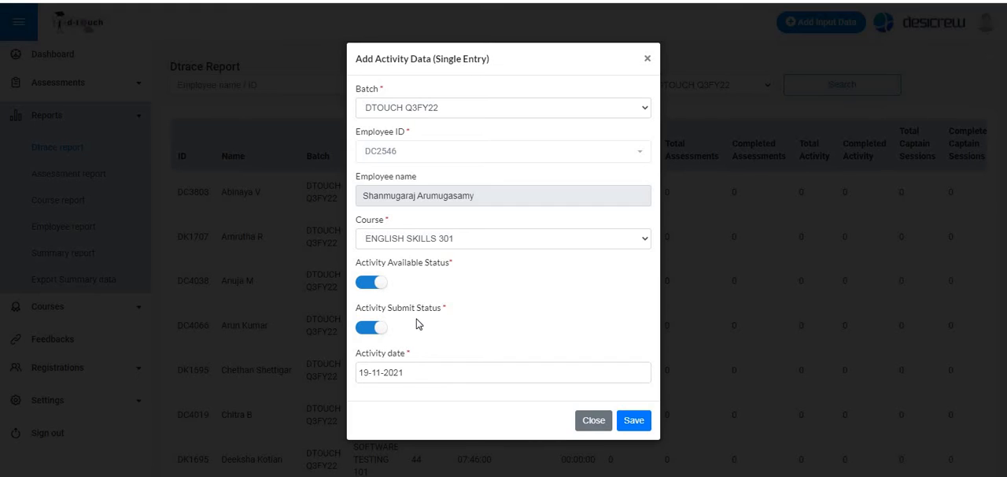
left_click(634, 421)
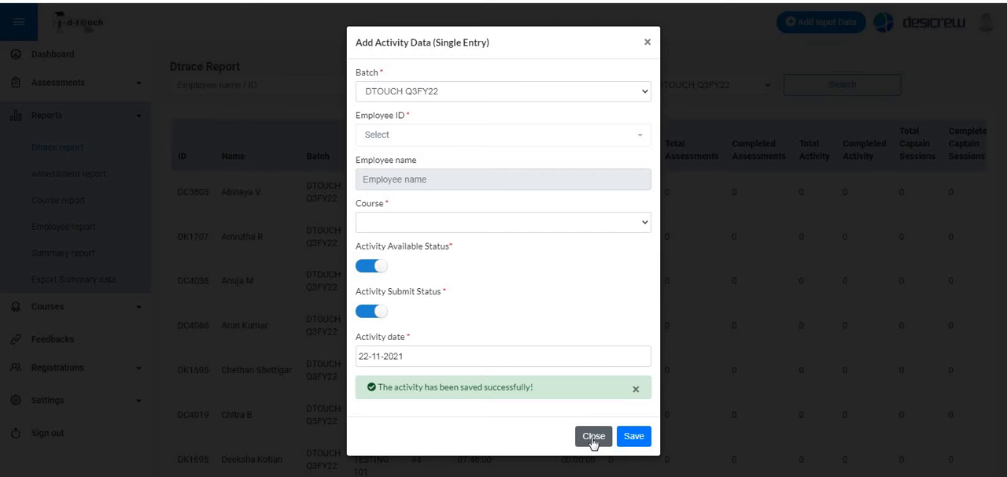
left_click(592, 438)
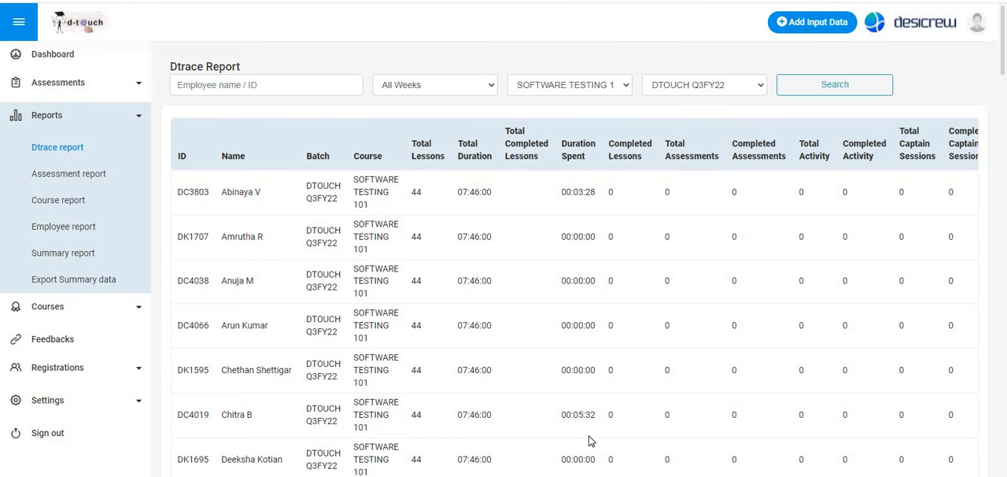
- Filter the Dtrace report by the ENGLISH SKILLS 301 course and review the employees' activity figures
left_click(572, 85)
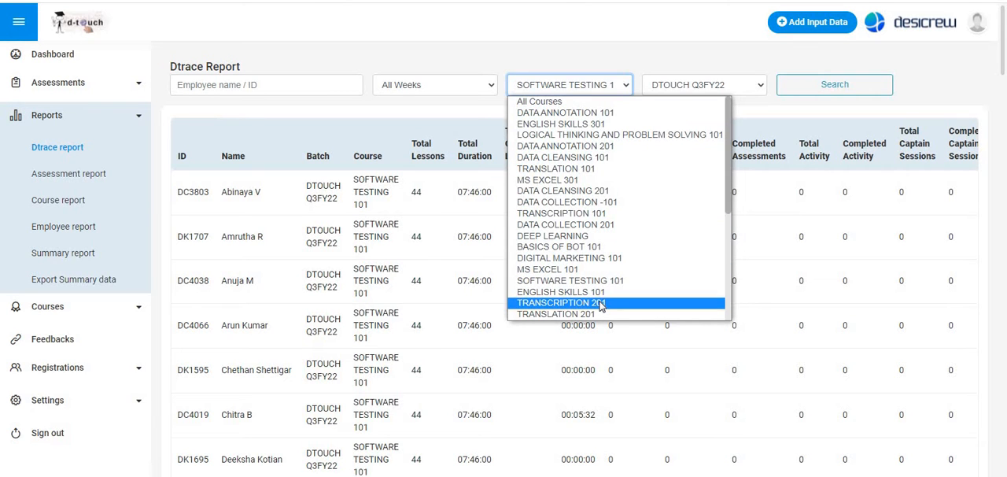
scroll(600, 305, "down", 3)
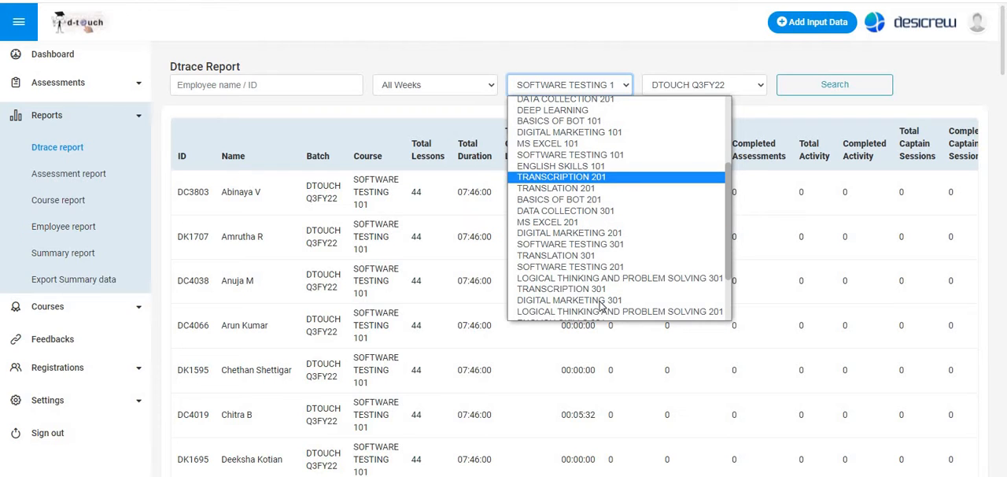
scroll(600, 305, "down", 2)
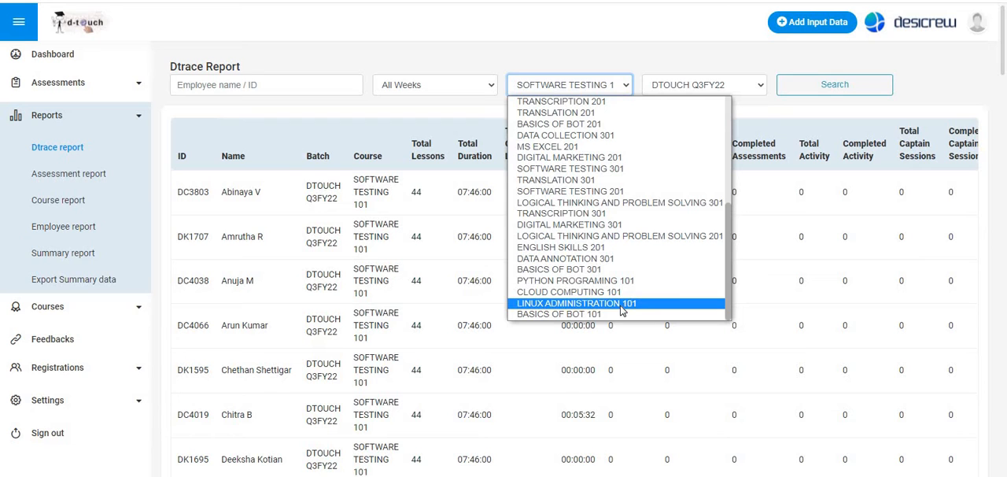
scroll(614, 248, "up", 10)
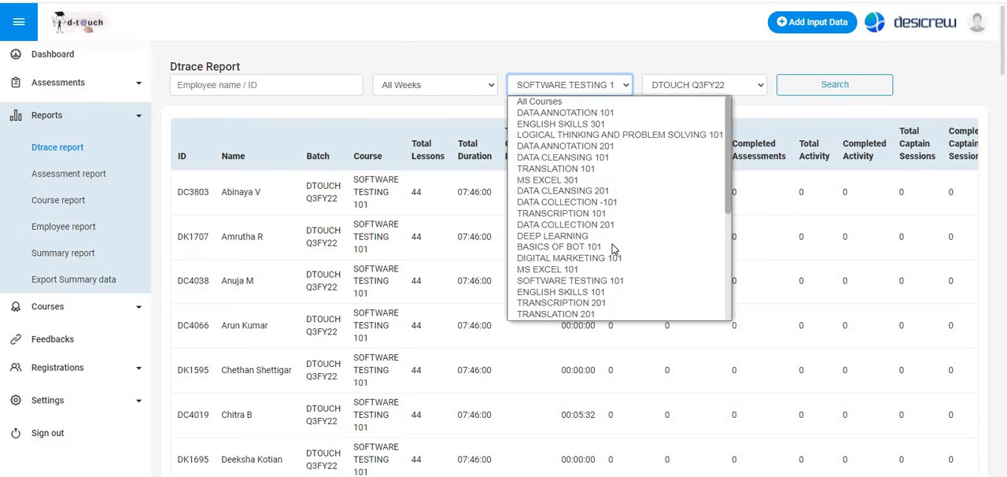
left_click(597, 125)
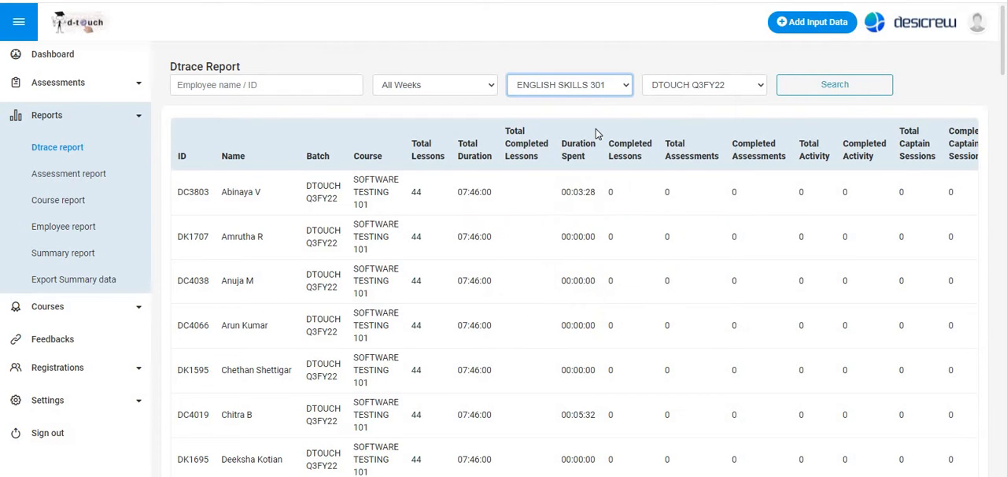
left_click(850, 84)
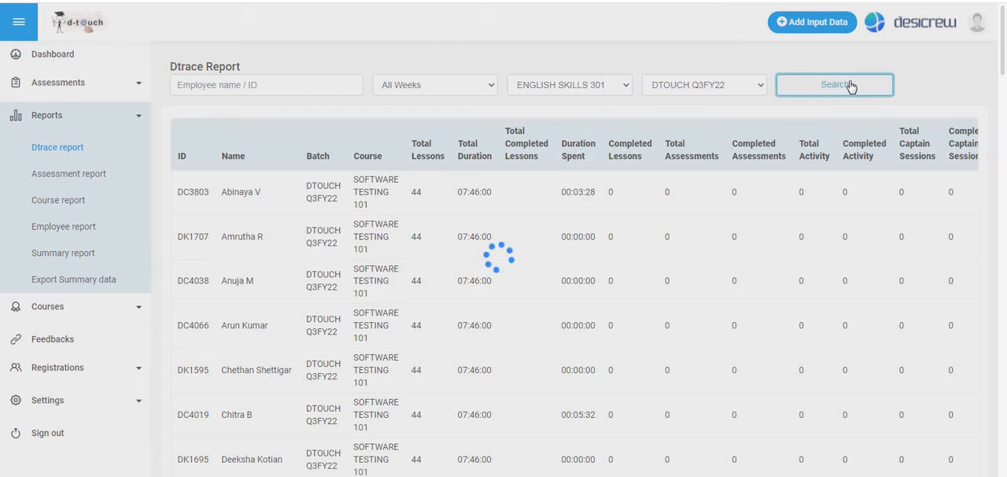
scroll(508, 229, "down", 3)
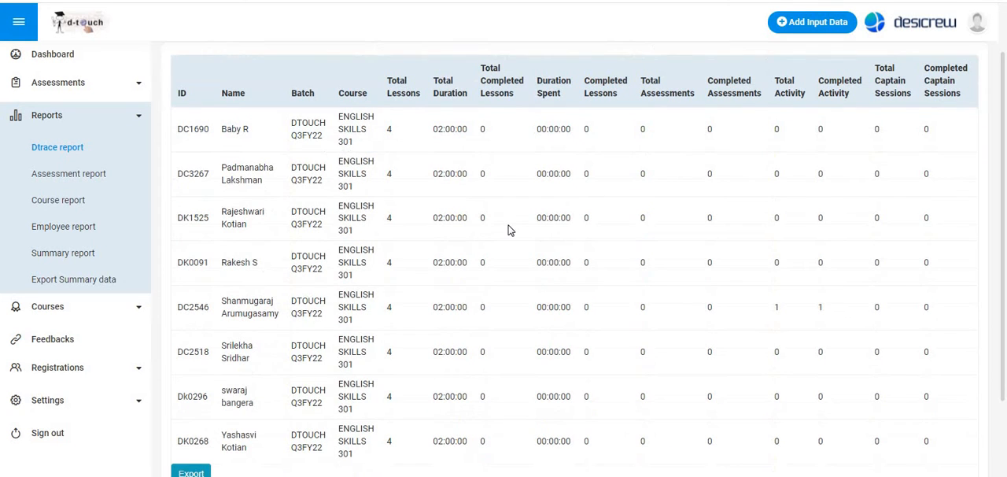
scroll(508, 230, "up", 1)
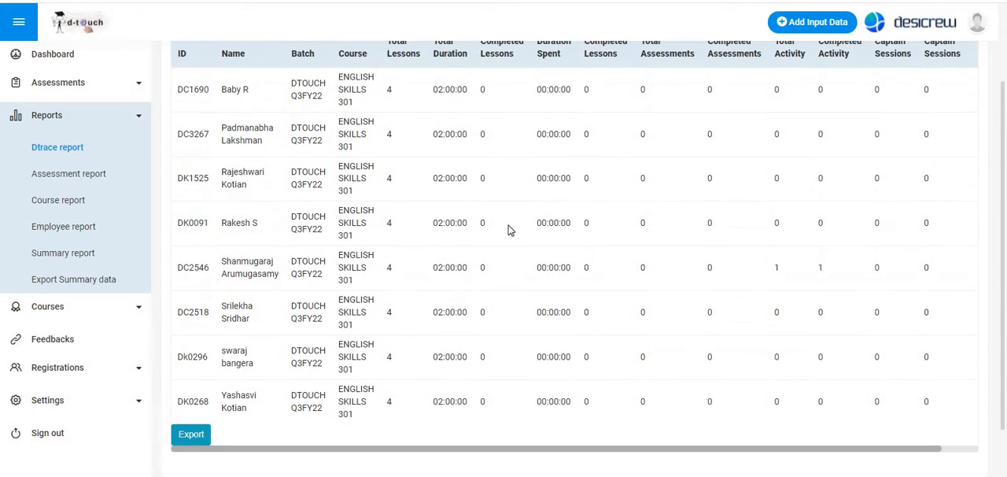
- Open the bulk-upload form for adding activity data and download its Excel template file
scroll(508, 230, "up", 2)
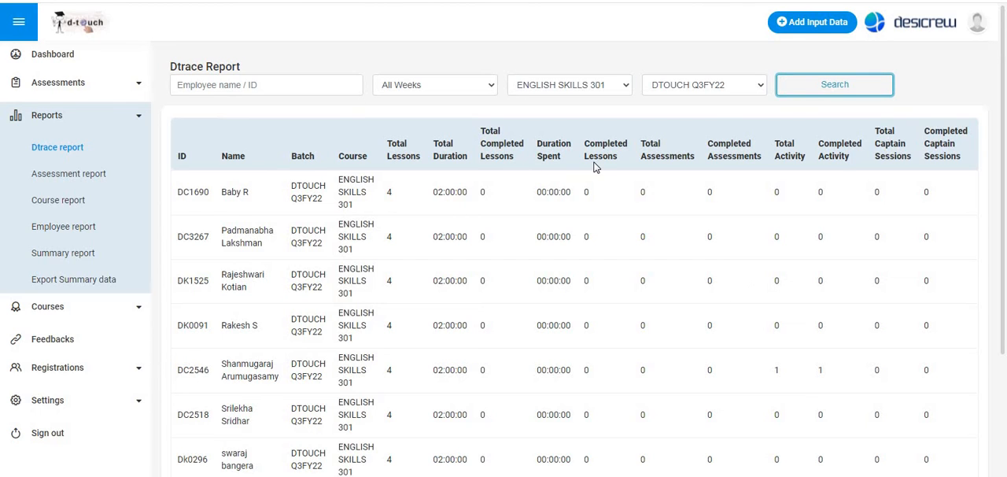
left_click(817, 23)
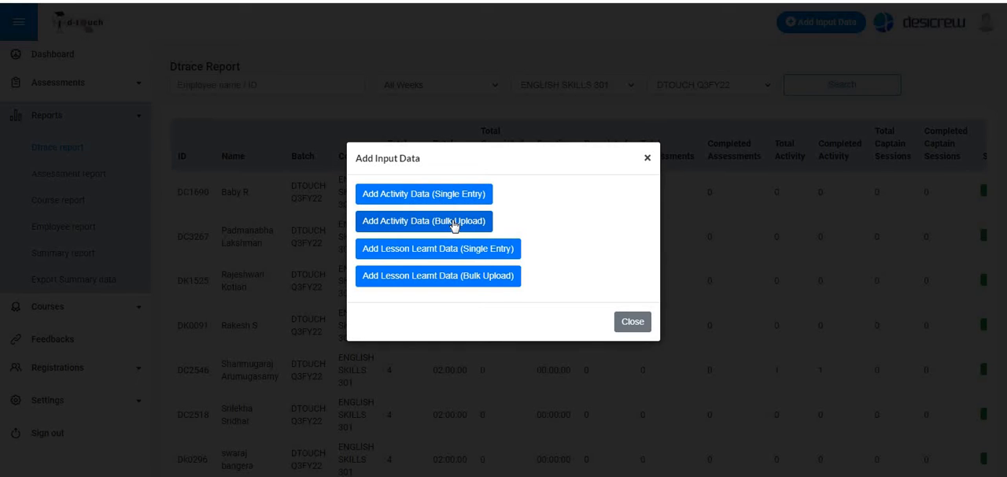
left_click(453, 225)
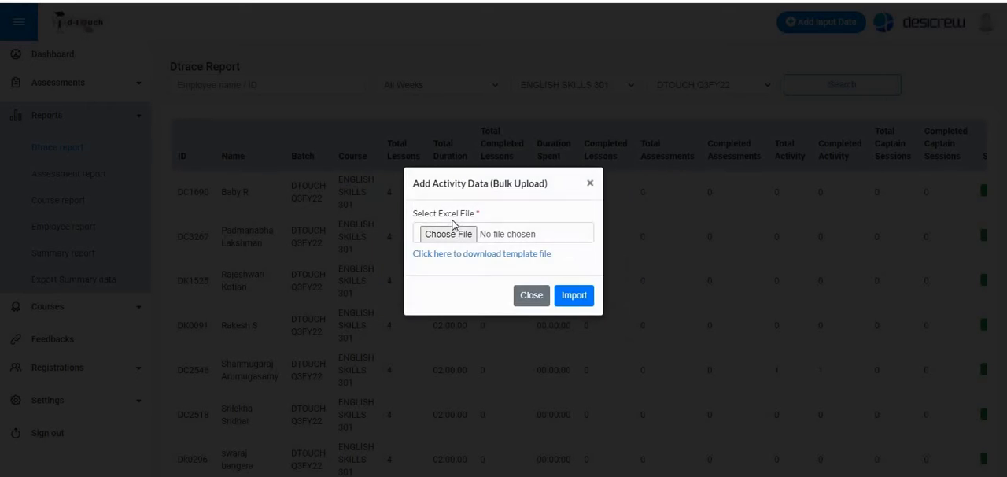
left_click(479, 256)
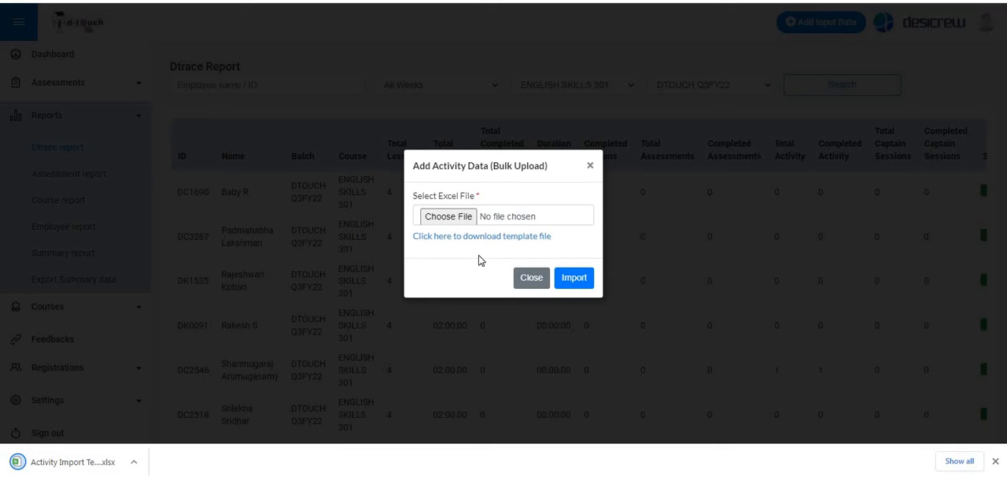
- Open the downloaded Activity Import Template in the spreadsheet program and fit the Activity Date column to its contents
left_click(133, 463)
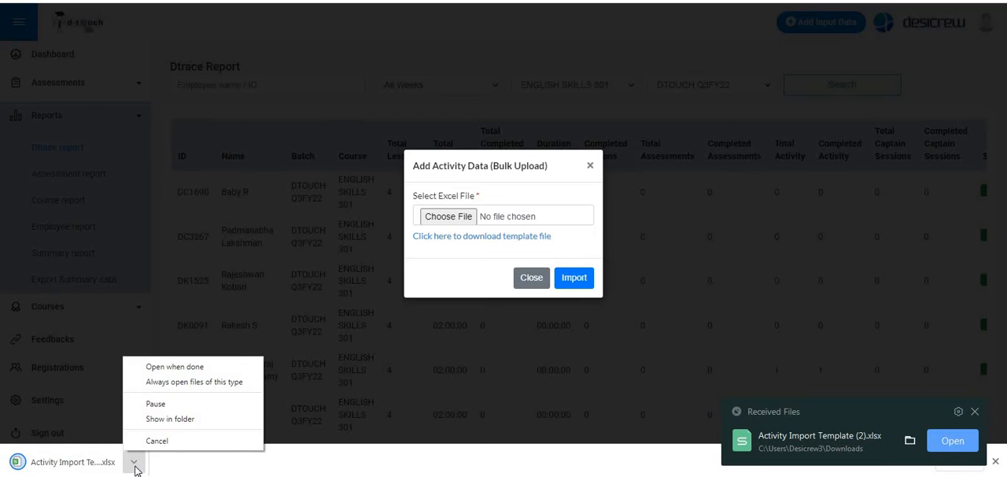
left_click(288, 468)
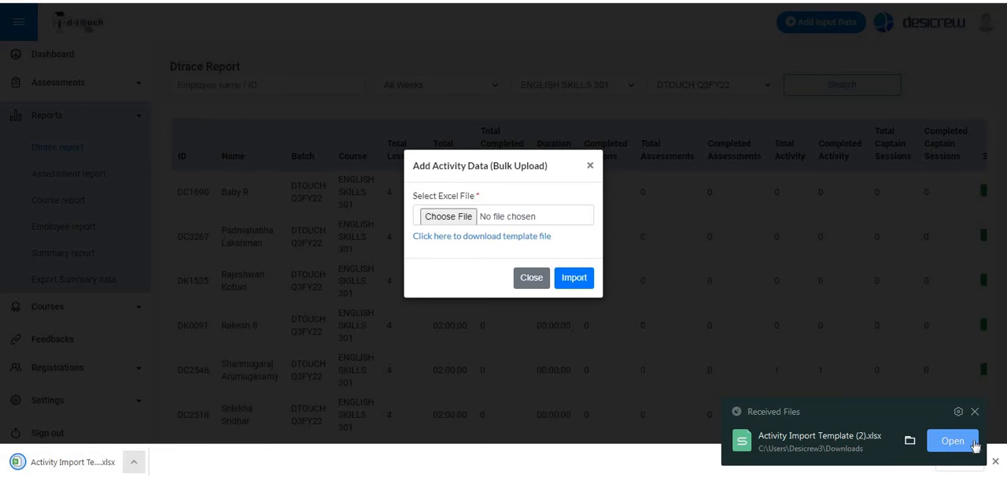
left_click(968, 446)
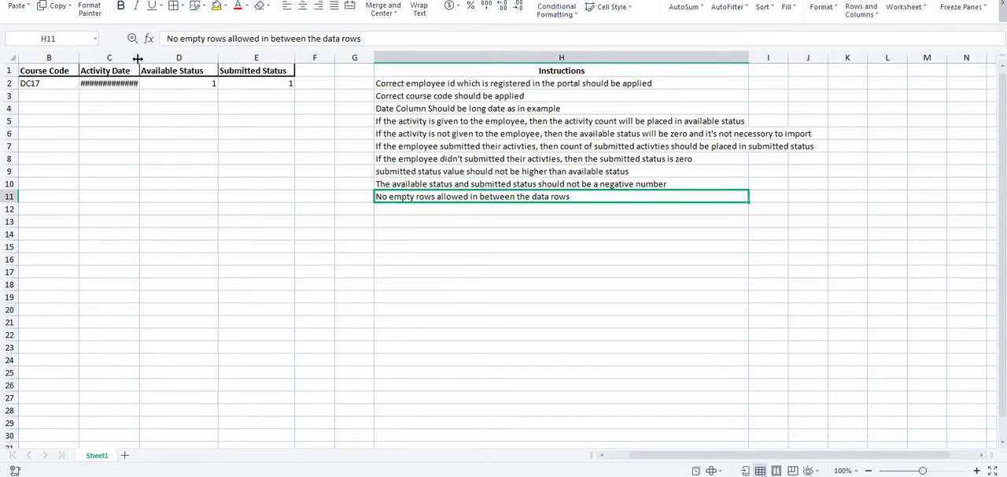
double_click(137, 59)
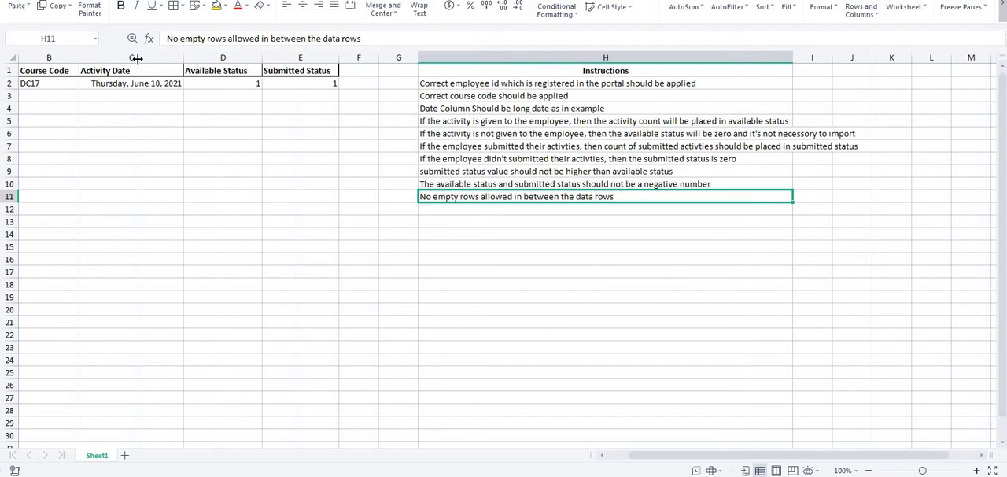
left_click(216, 111)
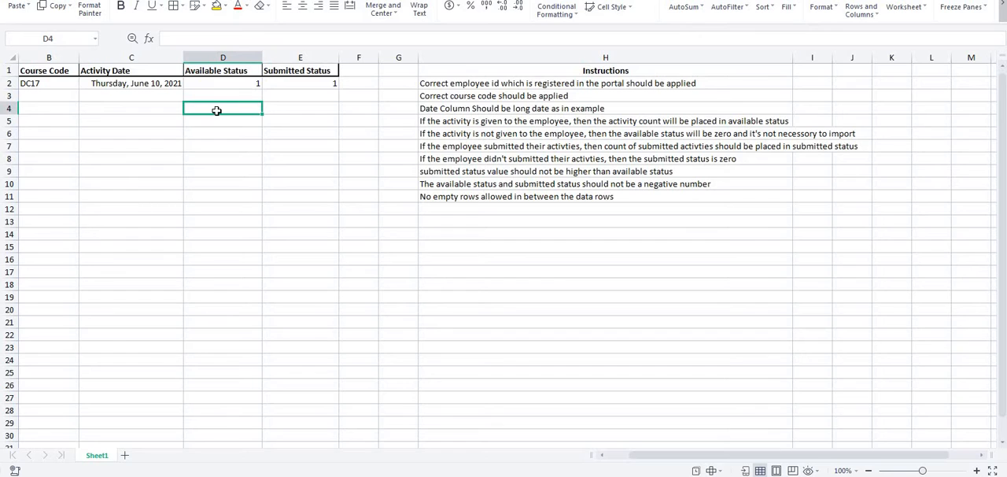
left_click(48, 96)
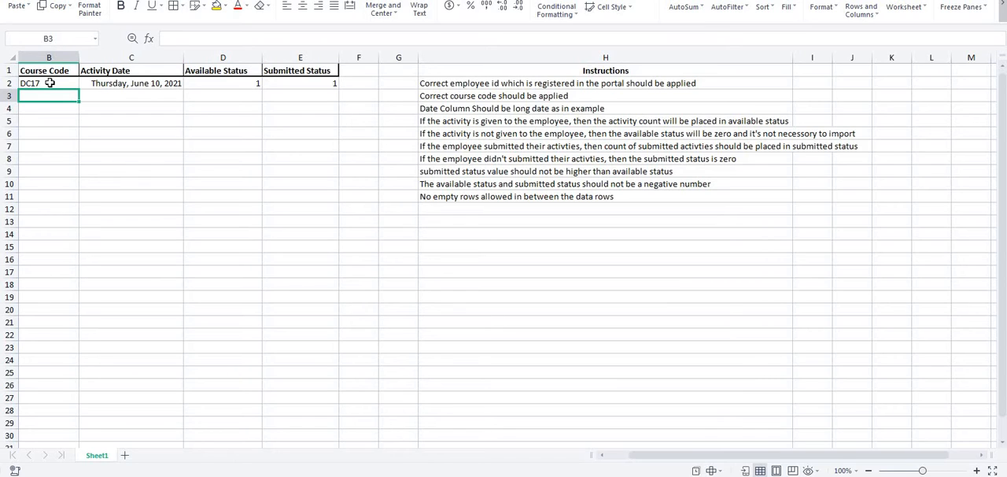
left_click(49, 83)
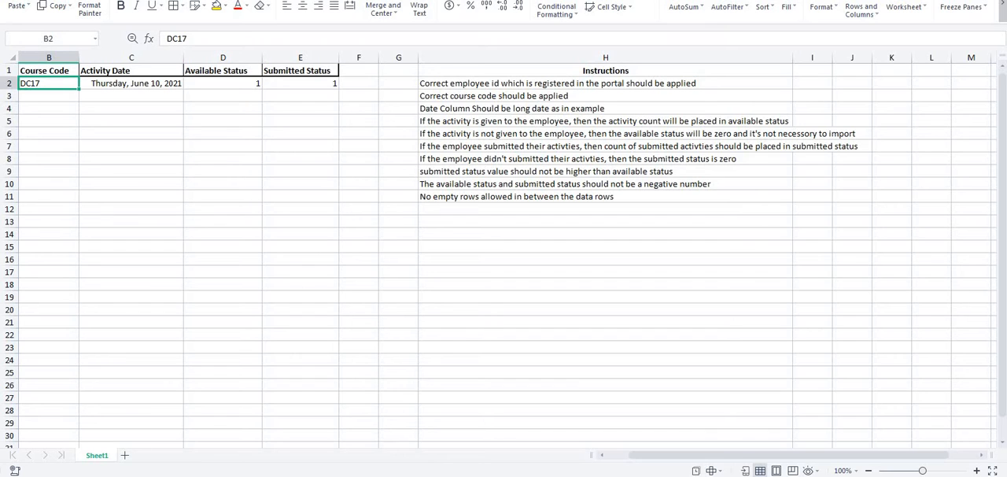
- Switch to the browser, open the DTOUCH site separately, log in and show the Manage Courses list
mouse_move(123, 470)
left_click(138, 450)
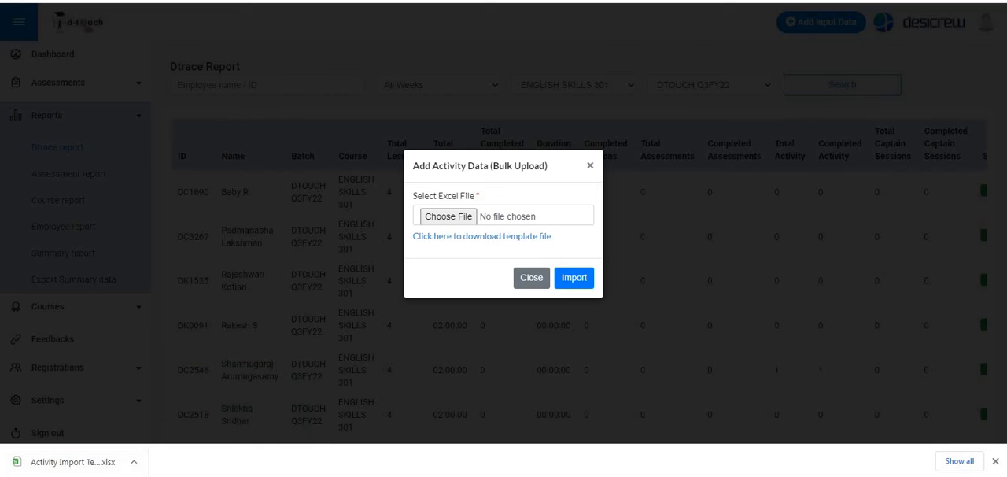
key("F5")
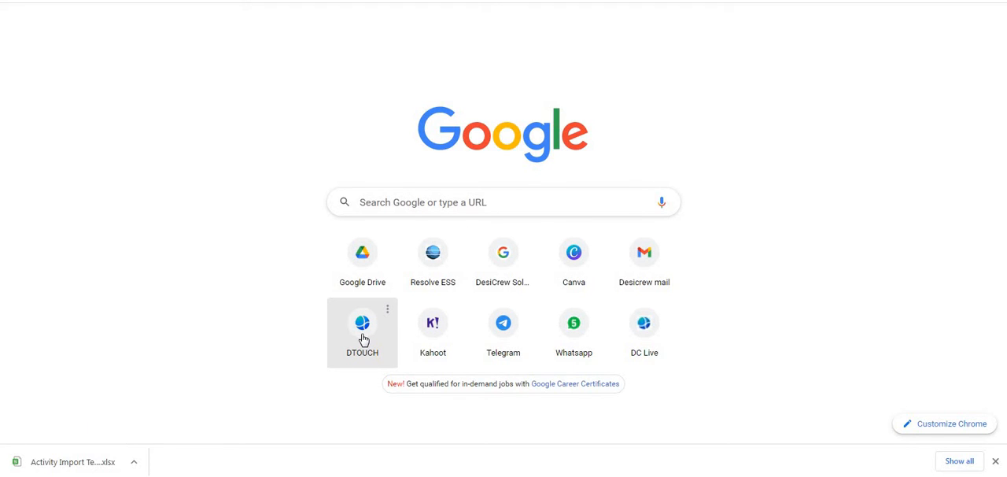
left_click(362, 328)
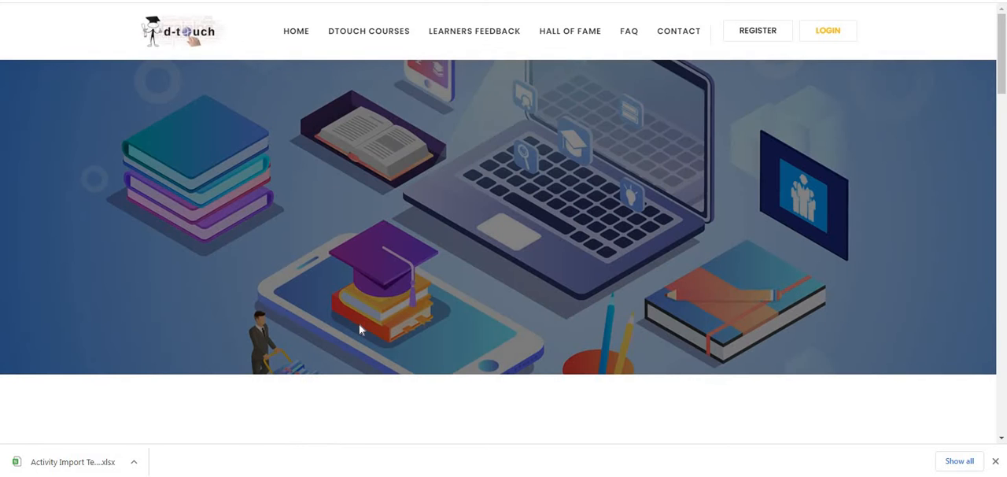
left_click(828, 32)
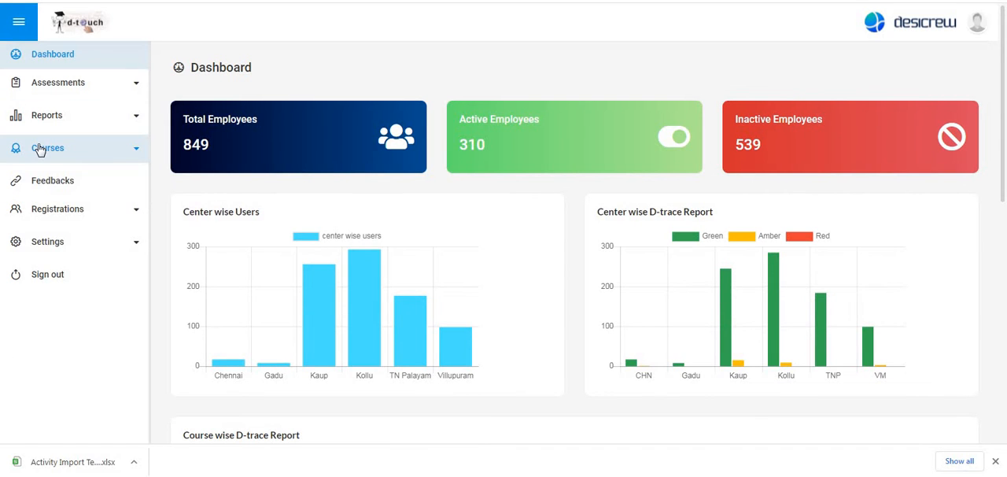
left_click(40, 150)
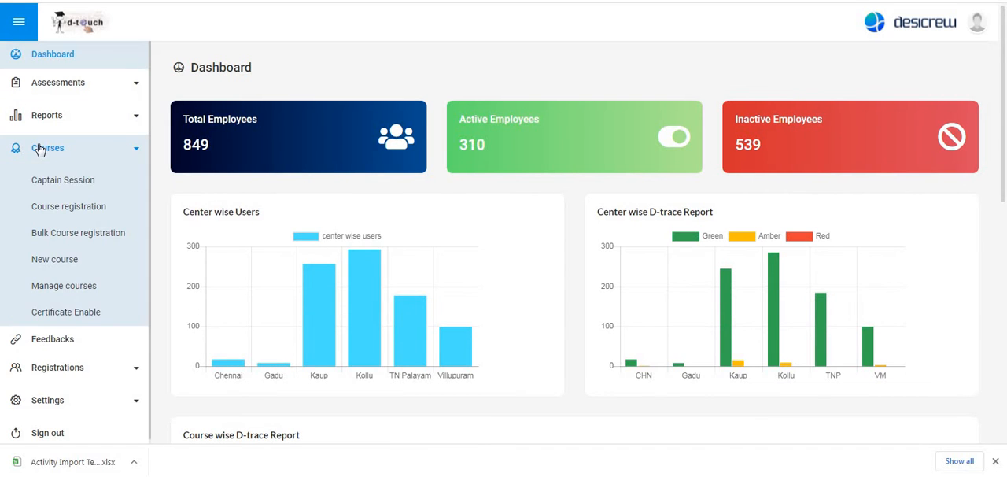
left_click(61, 287)
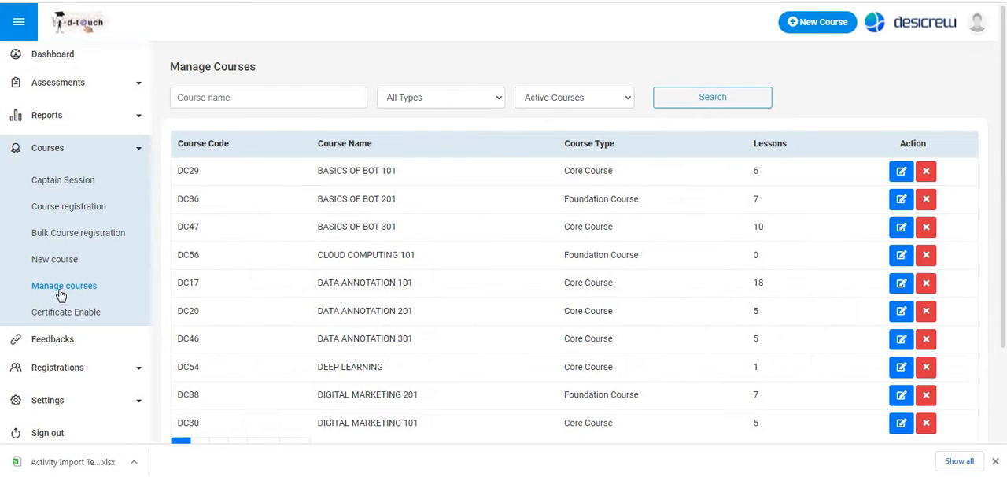
- Find the ENGLISH SKILLS 301 course in the Manage Courses list and copy its course code
left_click(995, 461)
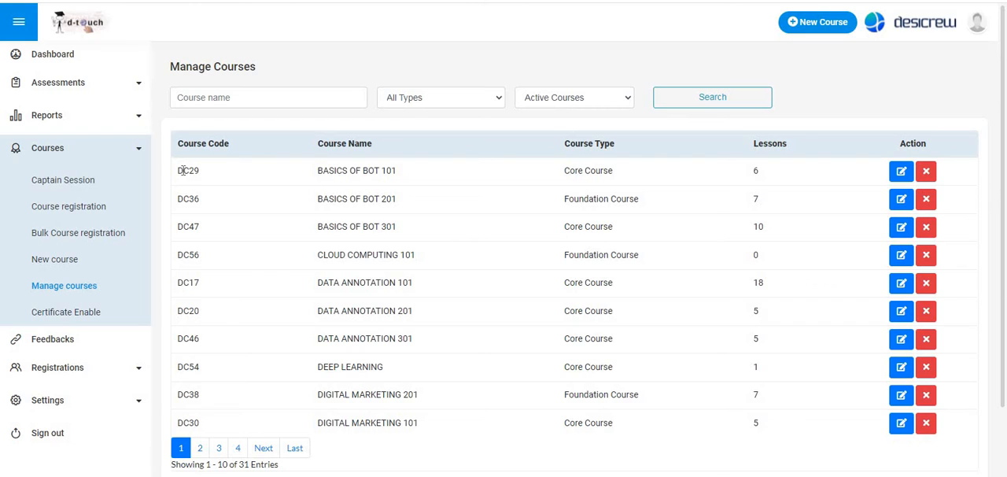
left_click_drag(178, 170, 200, 199)
mouse_move(181, 228)
left_mouse_down()
mouse_move(207, 232)
mouse_move(201, 226)
left_mouse_up()
left_click(201, 226)
left_click(238, 448)
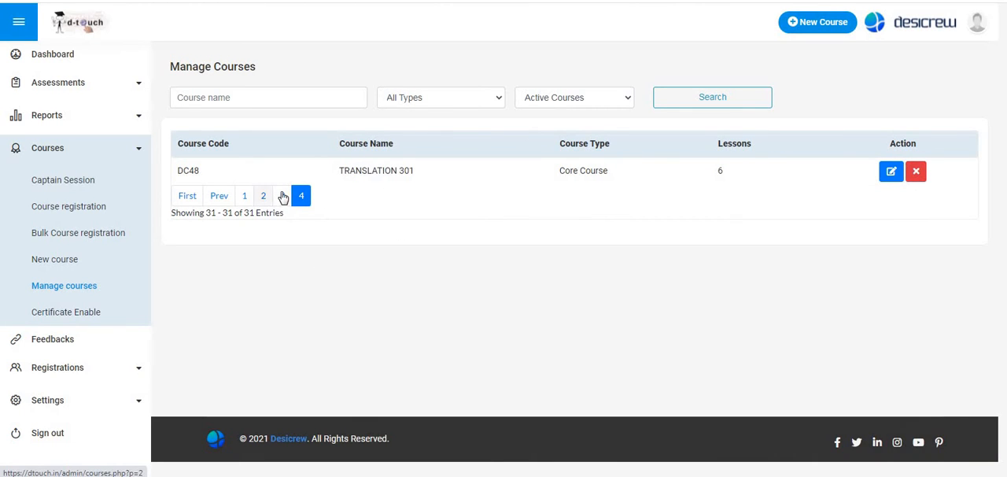
left_click(283, 196)
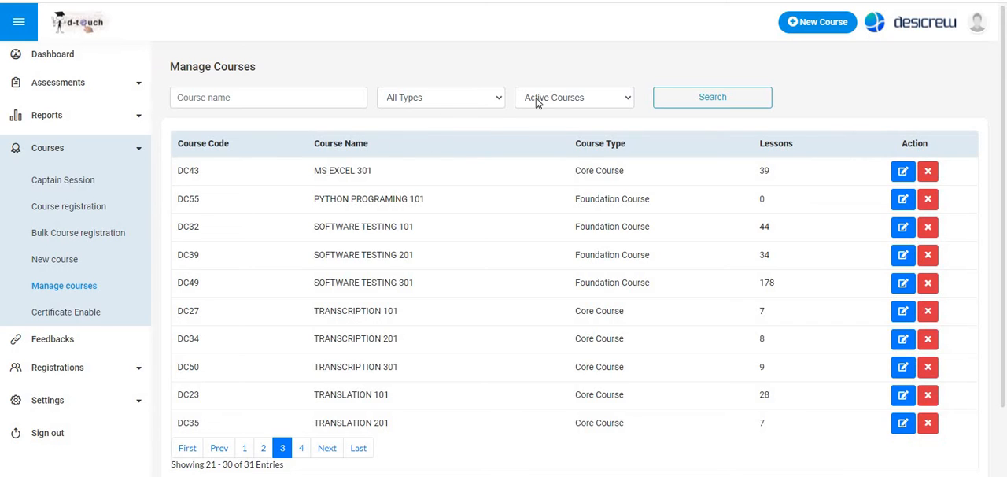
left_click(262, 448)
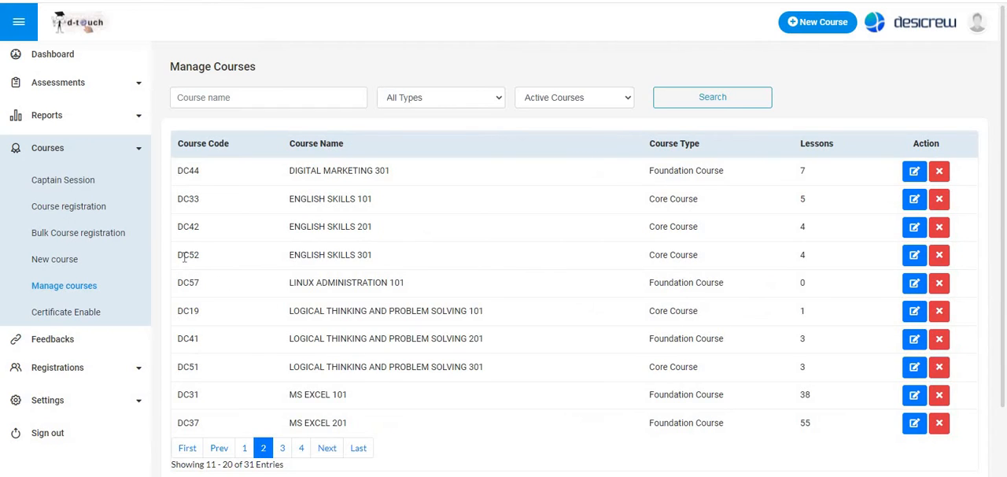
left_click_drag(200, 256, 177, 261)
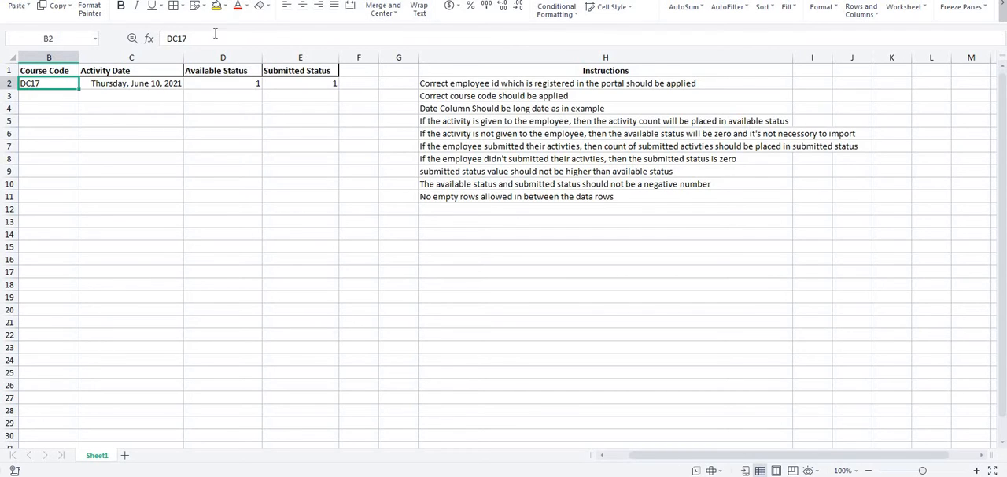
key("ctrl+c")
- Set the course code in cell B2 of the activity import template to DC52
left_click(197, 38)
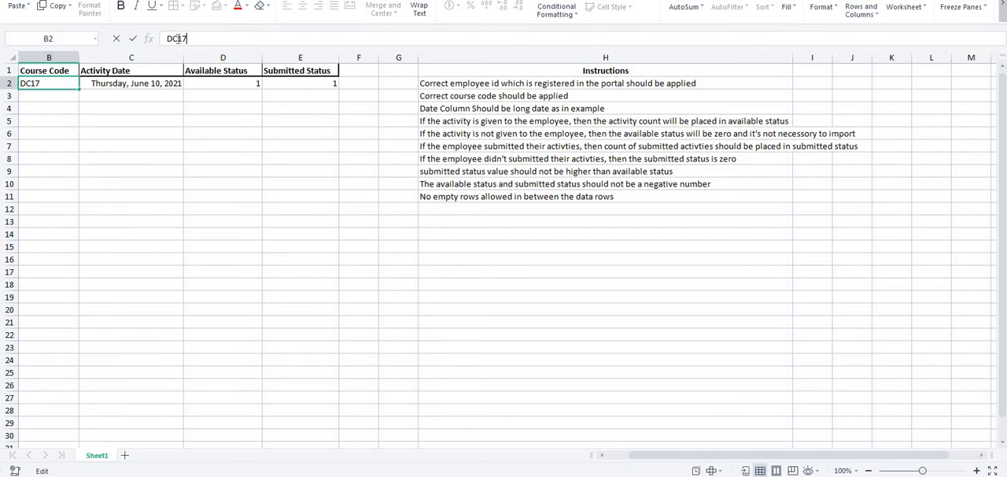
left_click_drag(186, 39, 162, 39)
type("DC52")
left_click(163, 144)
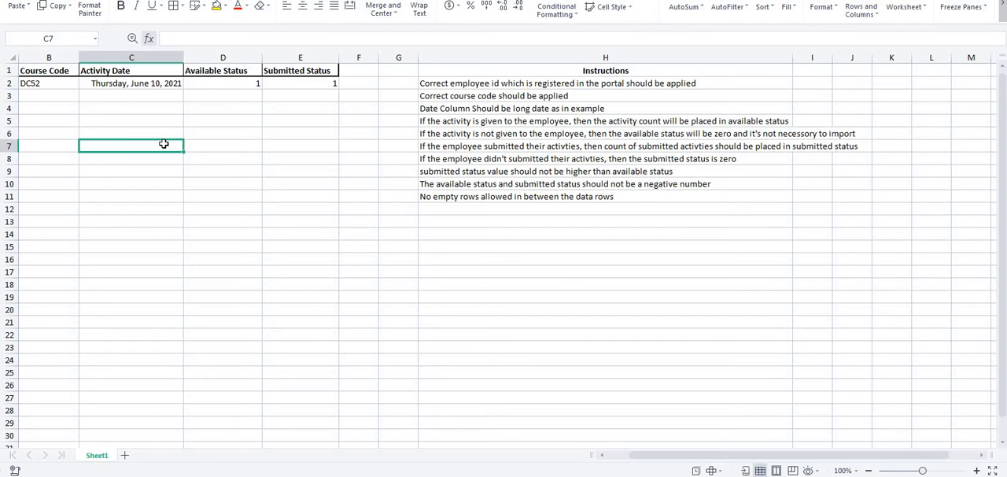
- Review the sample activity date and the template's instructions on the employee ID and course code
left_click(128, 83)
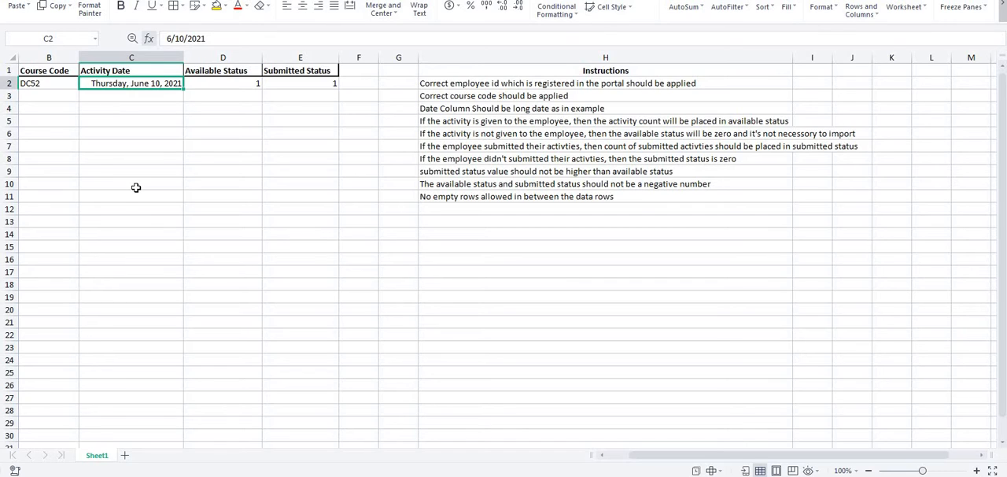
left_click(492, 83)
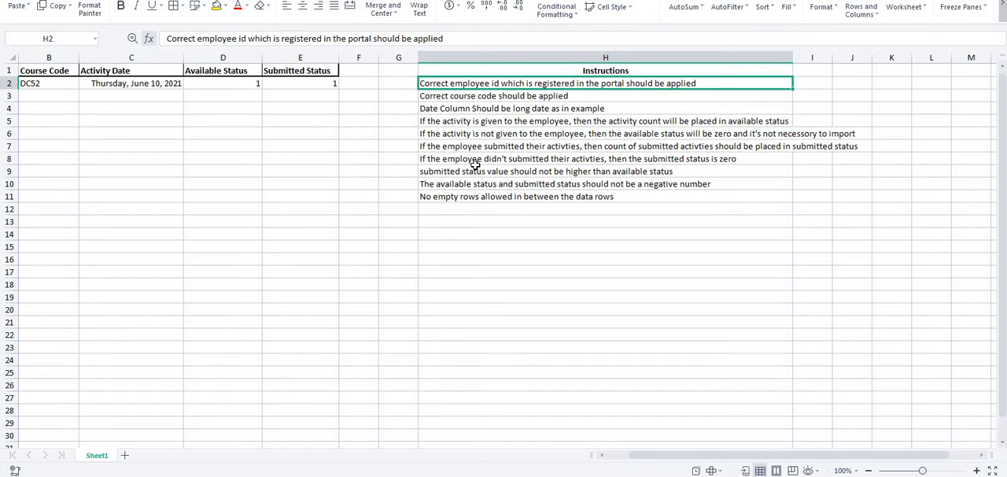
left_click(494, 95)
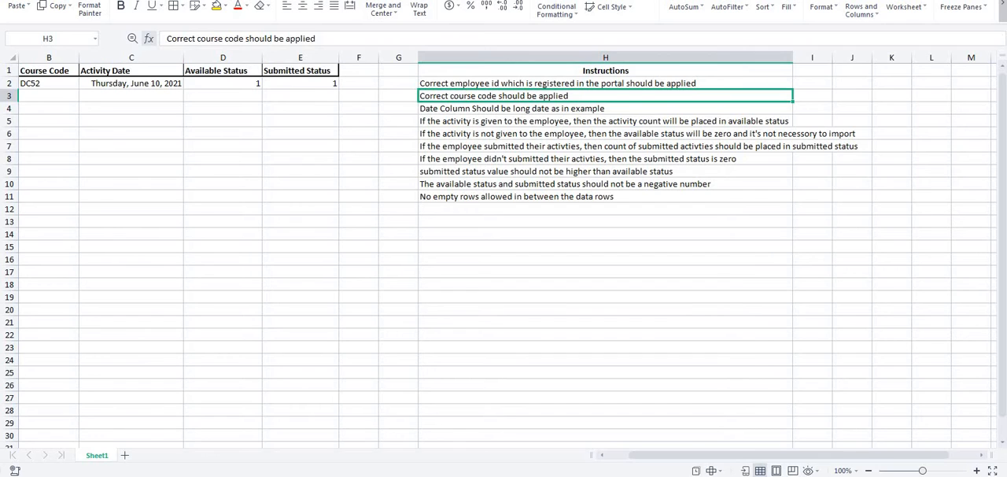
- Replace the sample employee ID in cell A2 with the employee's registered ID
left_click_drag(684, 460, 664, 459)
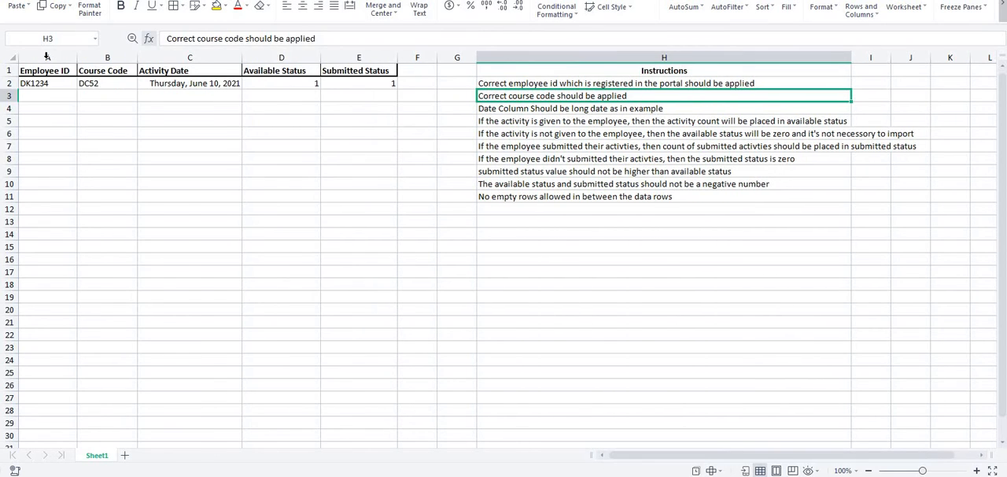
left_click(58, 82)
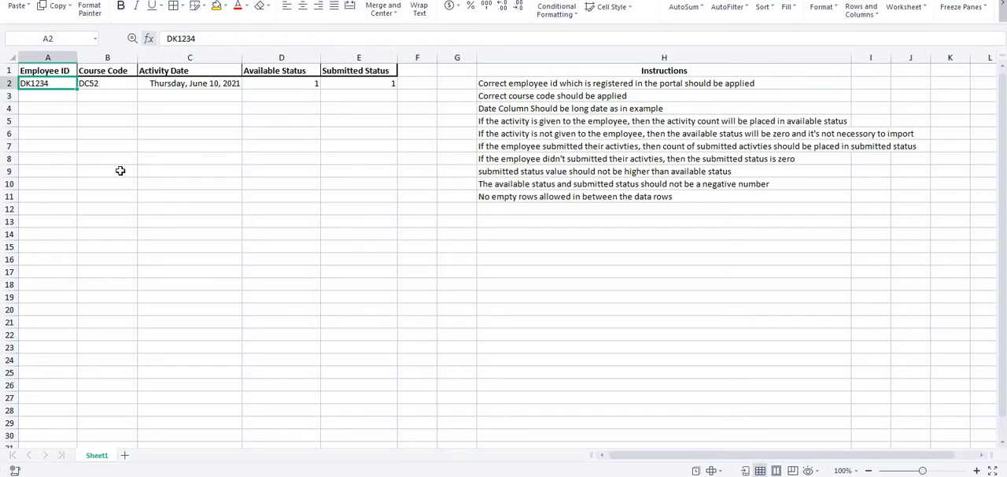
type("DC")
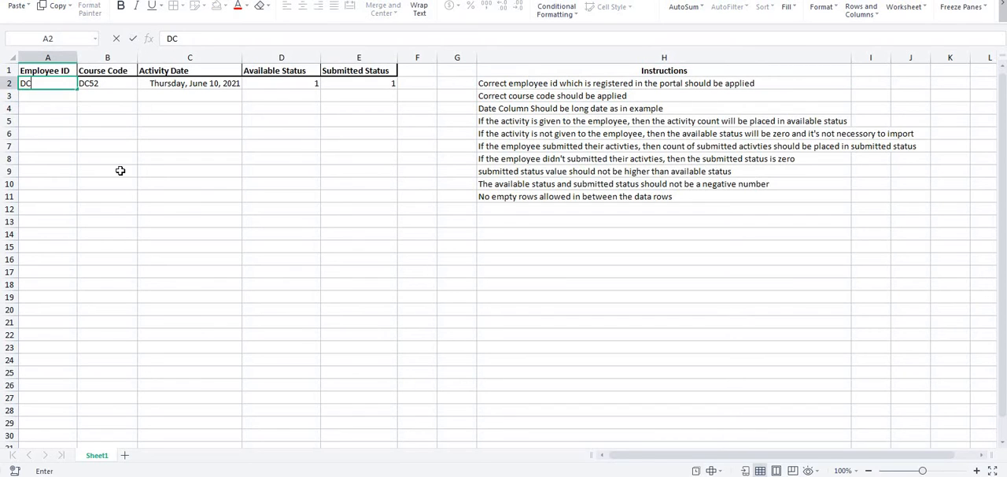
type("2546")
key("Return")
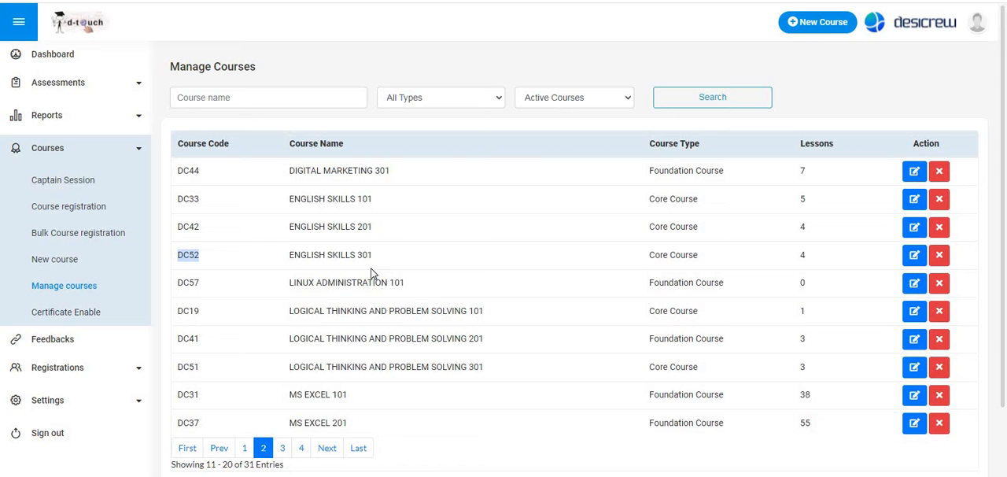
- Return to the Dtrace report, close the bulk-upload form and look through the listed employees
key("alt+Tab")
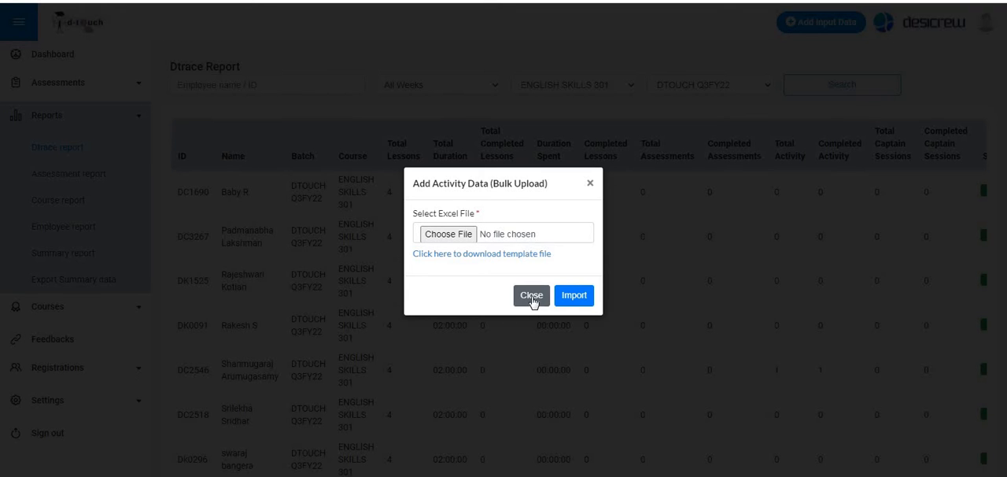
left_click(532, 296)
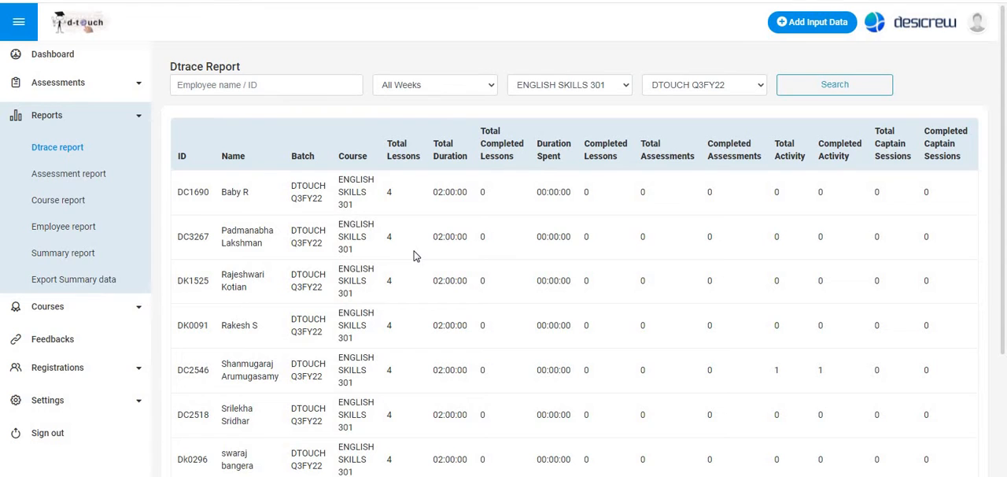
scroll(229, 339, "down", 3)
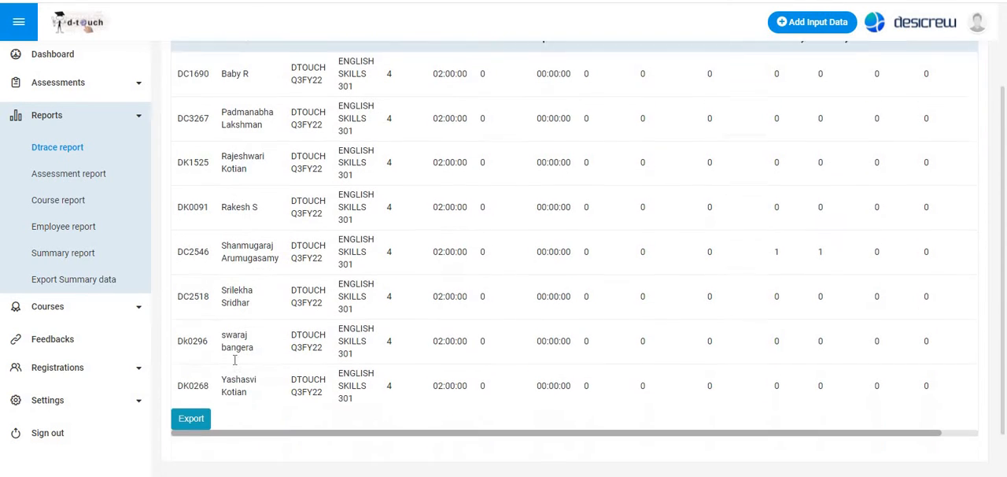
- Compare the activity employee's ID in the Dtrace report with the employee ID and course code in row 2 of the import template
left_click_drag(176, 243, 210, 244)
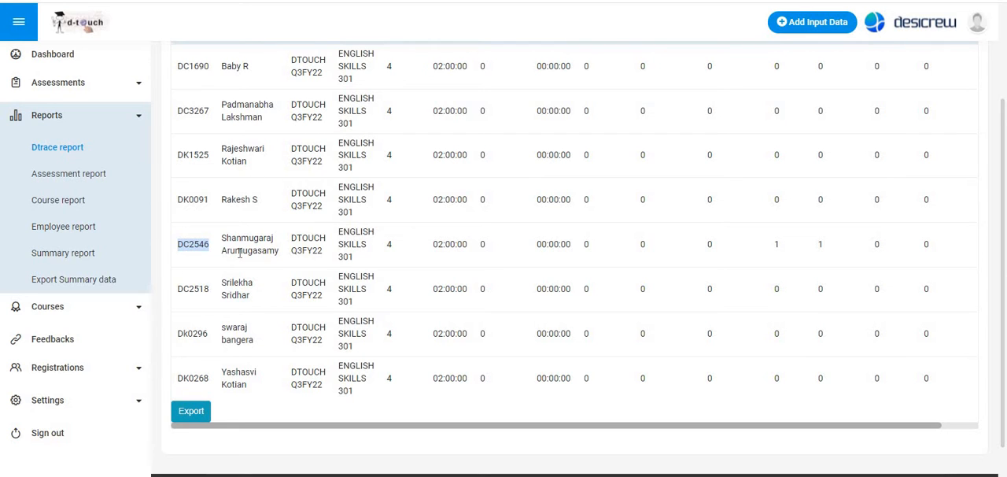
scroll(240, 253, "up", 1)
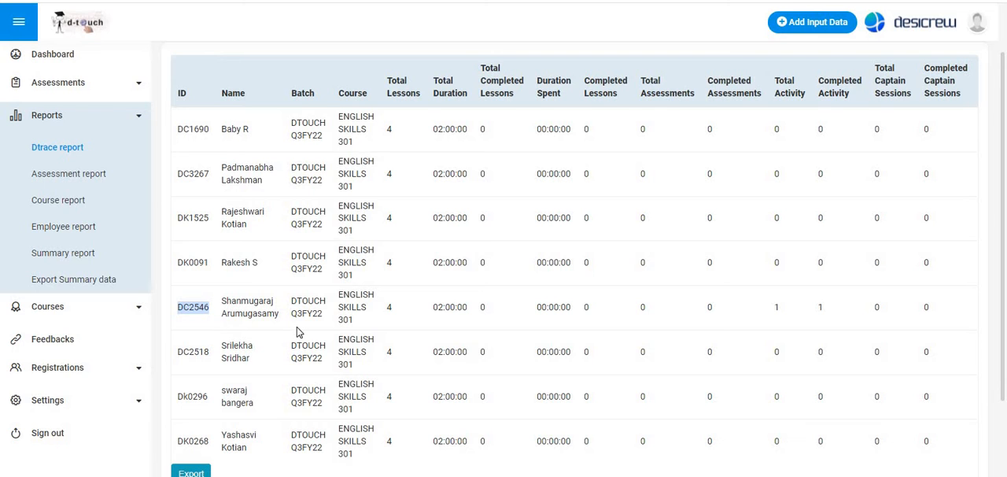
key("alt+Tab")
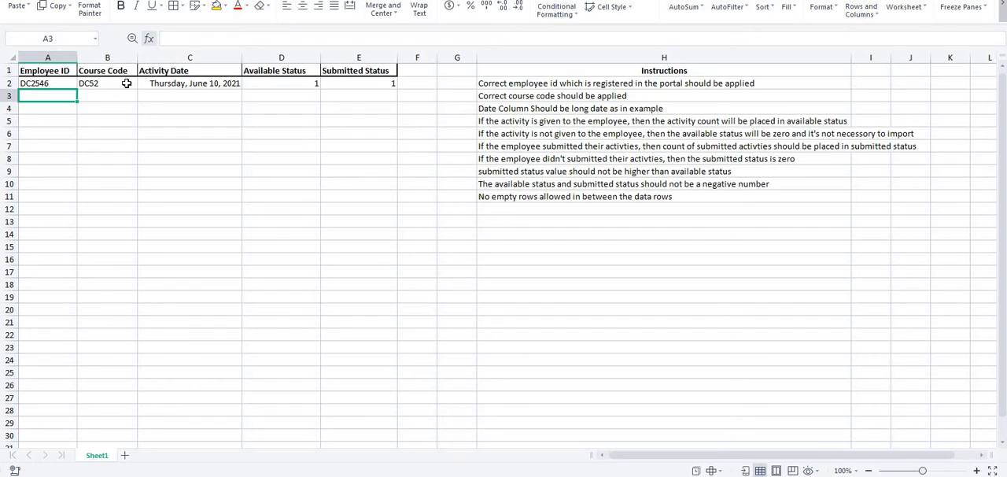
left_click(125, 83)
left_click(46, 84)
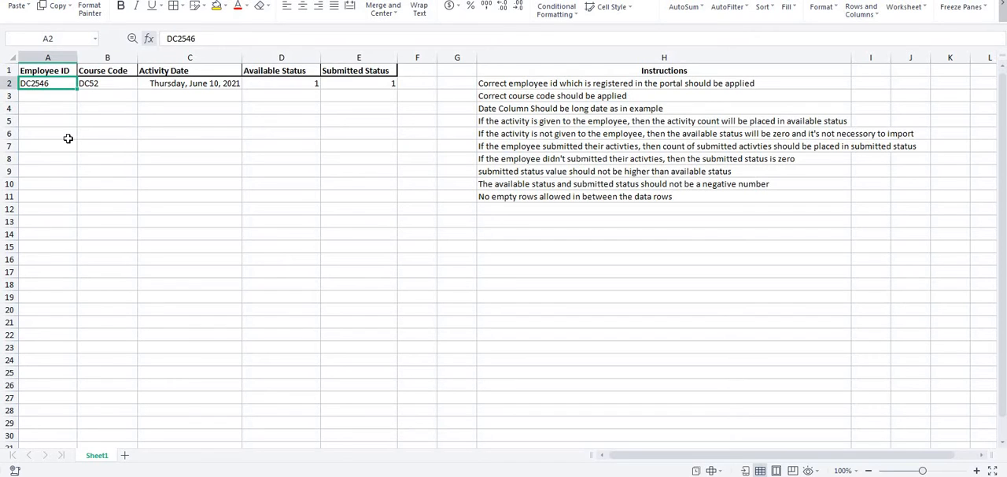
left_click(114, 83)
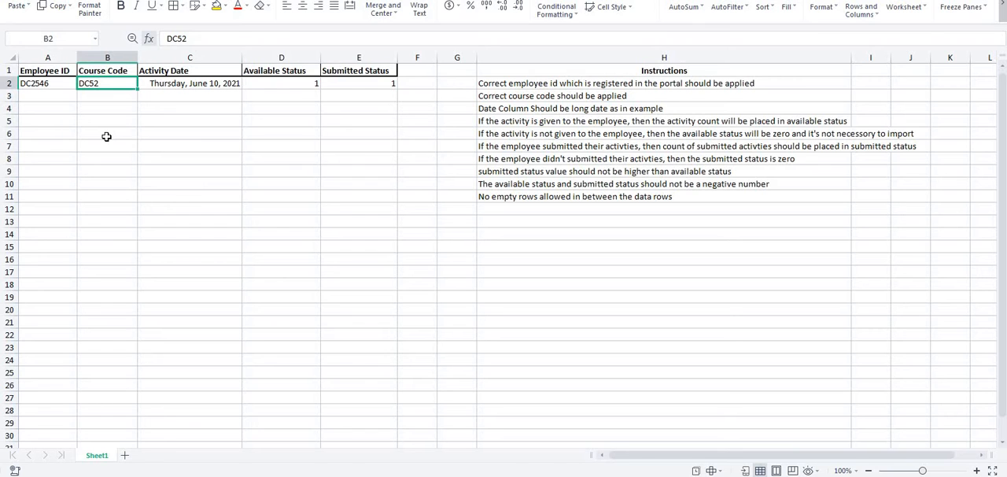
key("alt+Tab")
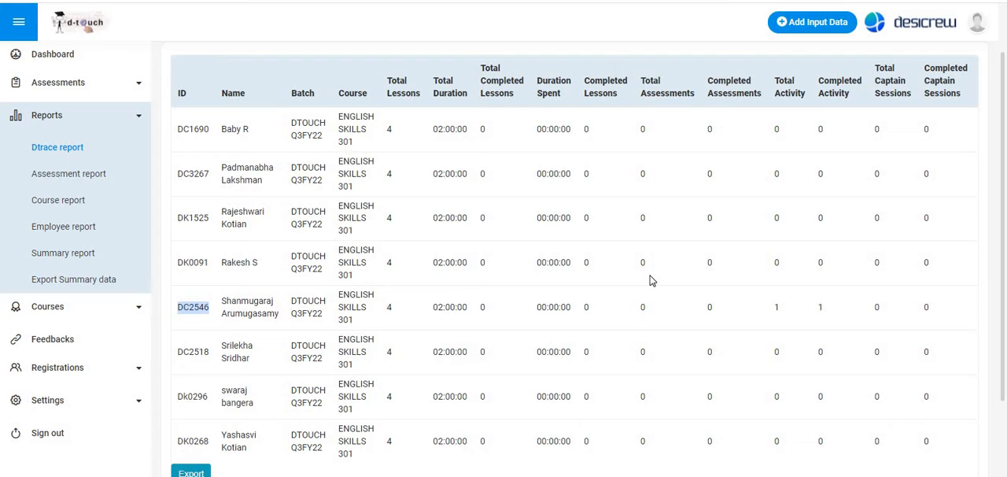
key("alt+Tab")
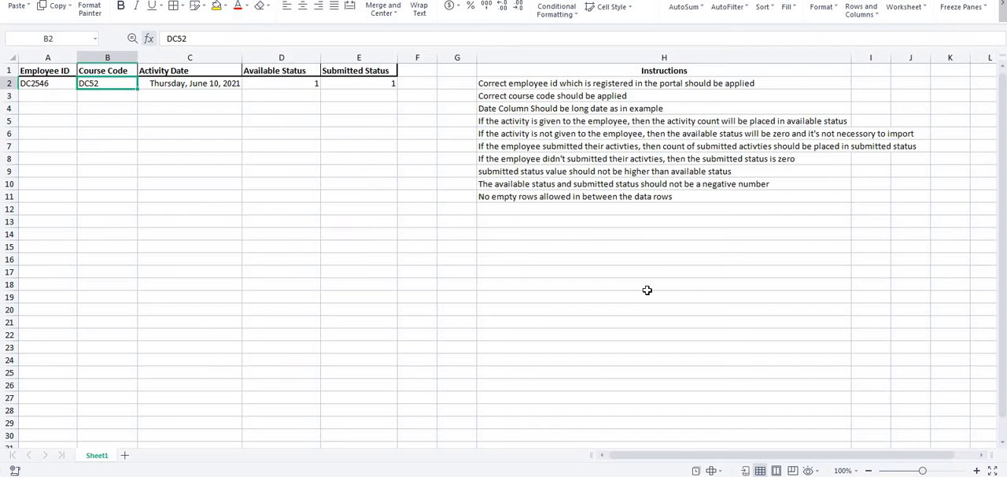
left_click(49, 87)
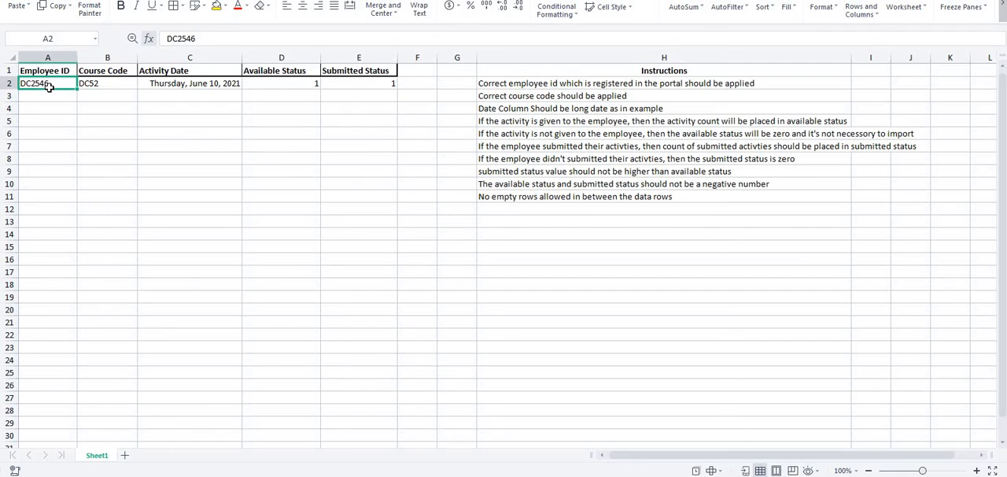
left_click(111, 84)
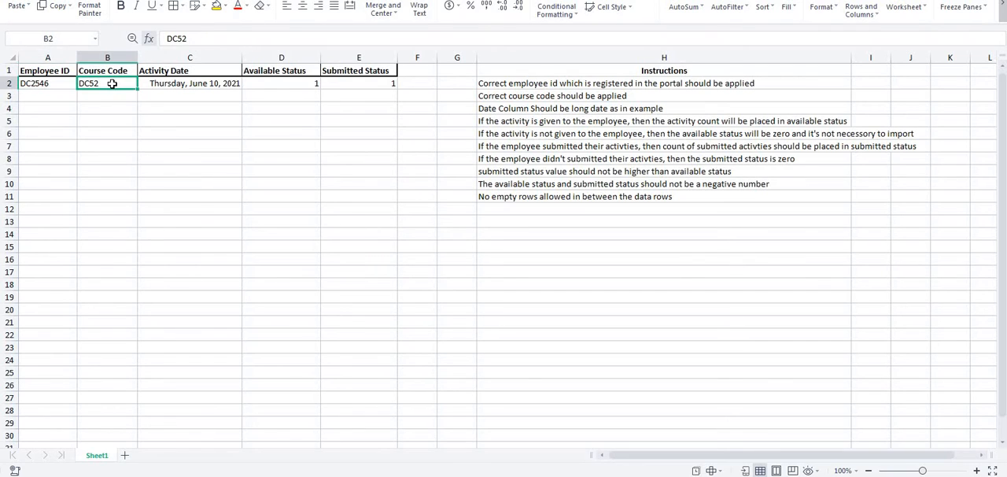
- Check the calendar and set the activity date in cell C2 of the template to 11/19/2021
left_click(182, 82)
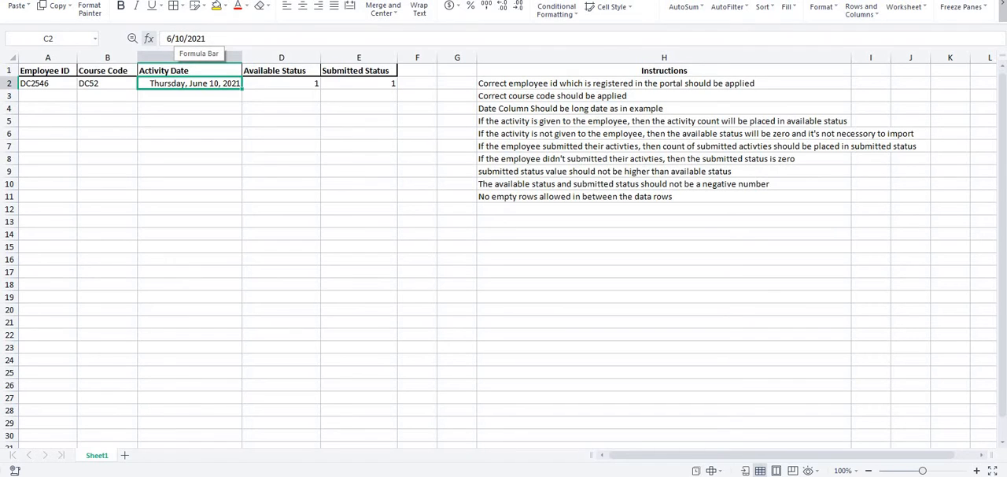
left_click(961, 476)
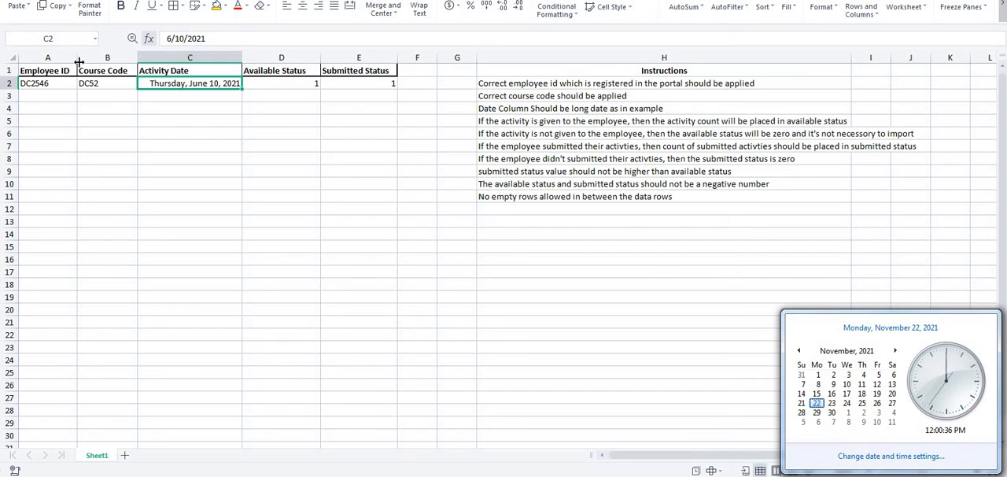
left_click(184, 38)
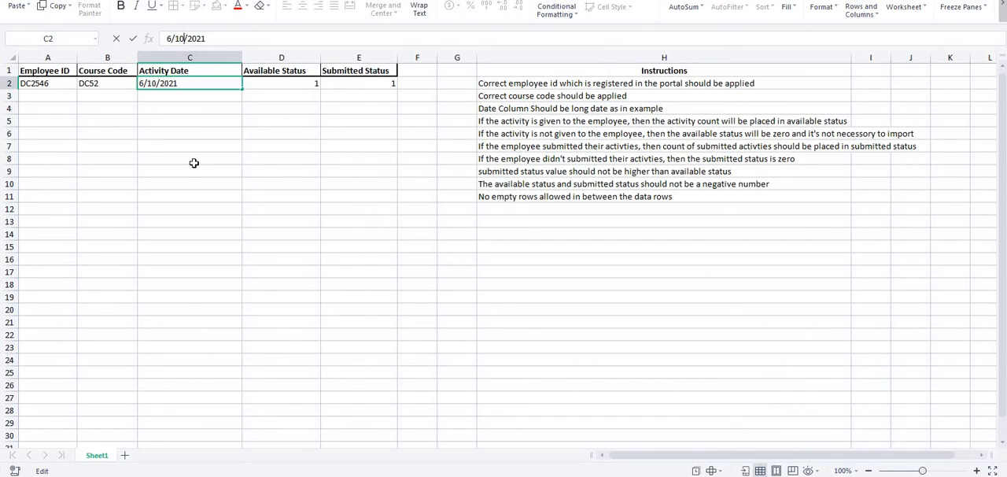
left_click(170, 38)
key("BackSpace")
type("11")
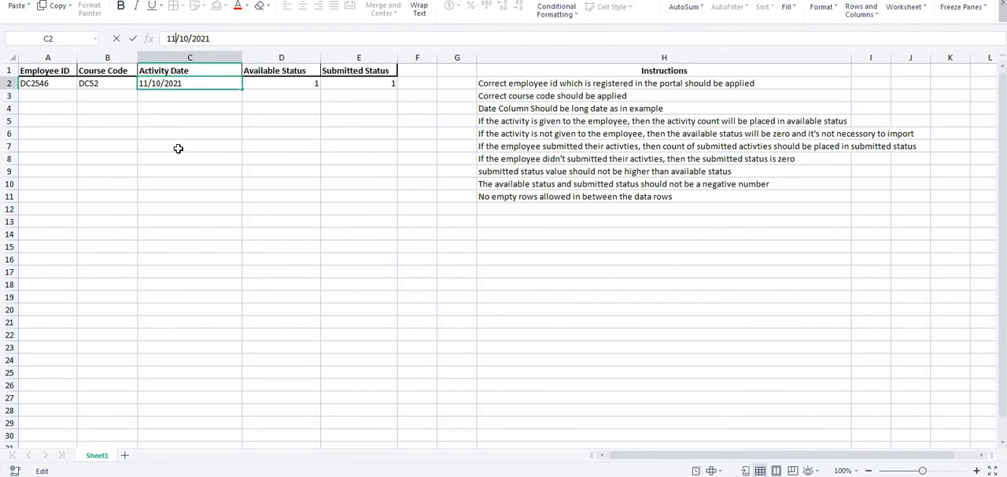
left_click(189, 38)
key("BackSpace")
key("BackSpace")
type("19")
key("Return")
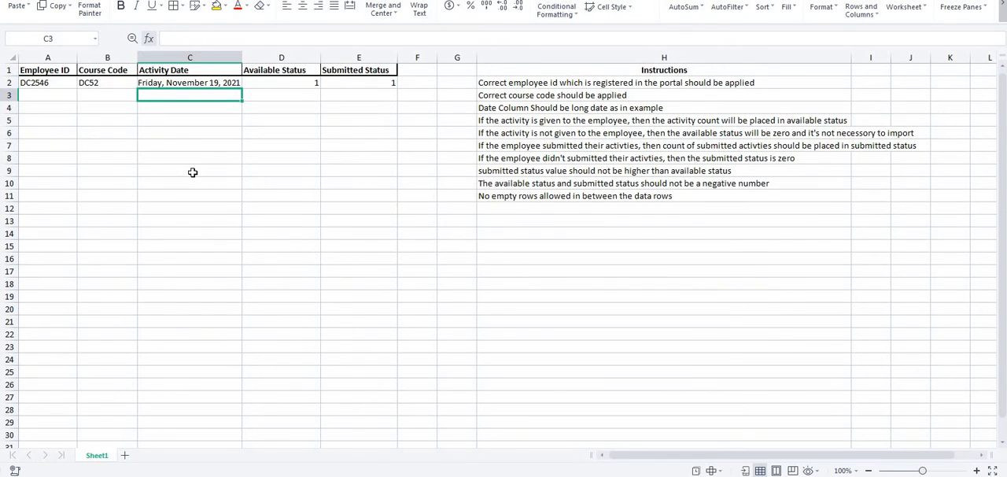
- Set the submitted status in cell E2 to 0, and return it to 1
left_click(295, 81)
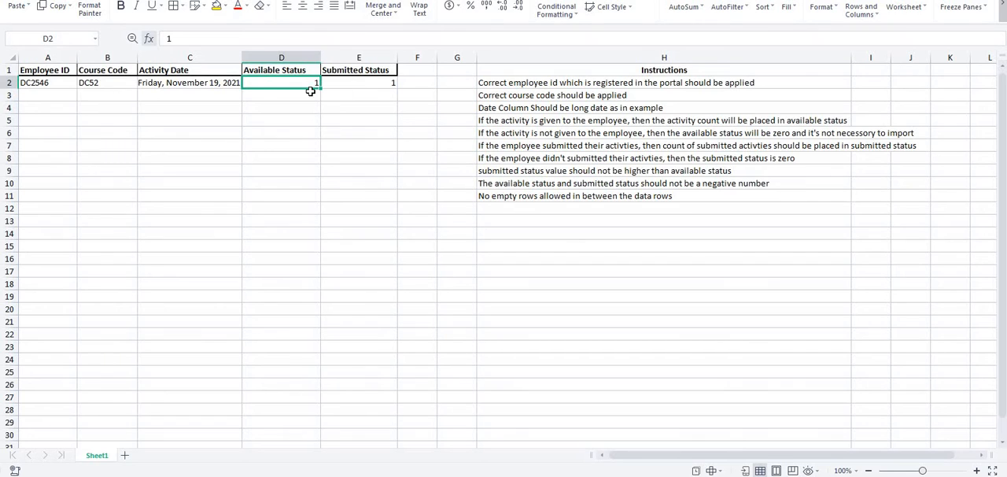
left_click(359, 83)
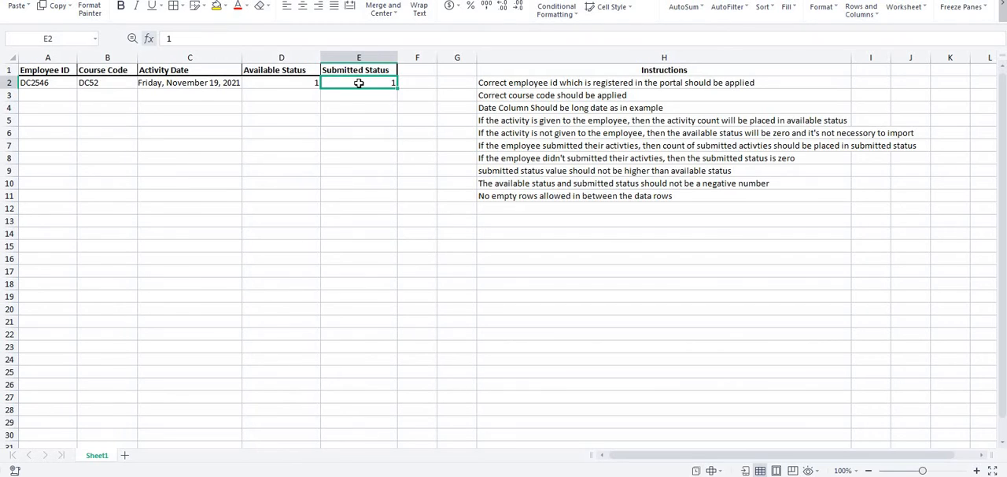
type("0")
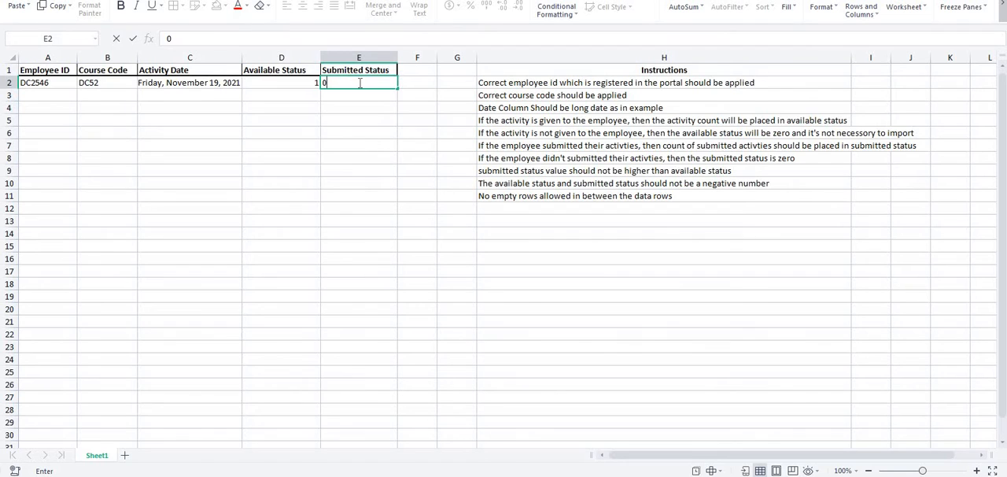
left_click(348, 118)
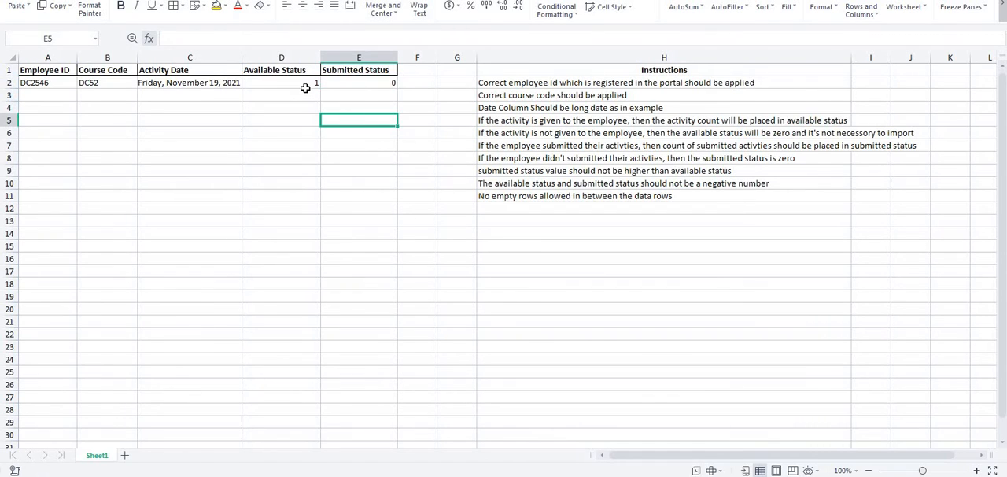
left_click(304, 87)
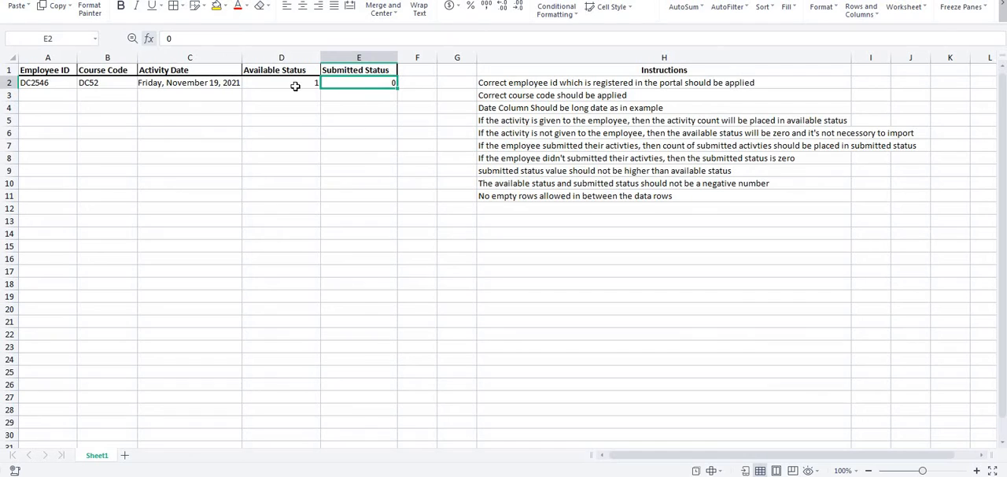
type("1")
left_click(324, 137)
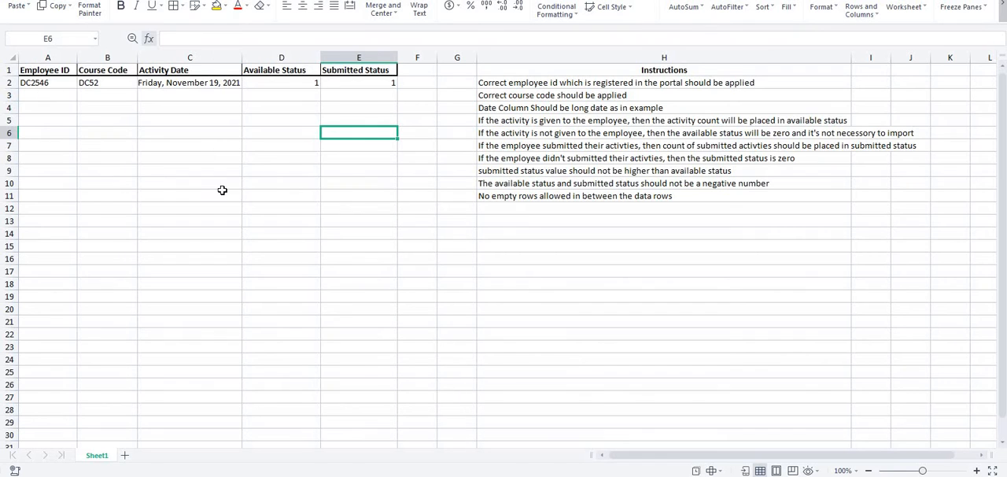
- Copy the second listed employee's ID from the Dtrace report into cell A3 of the import template
left_click(44, 96)
key("alt+Tab")
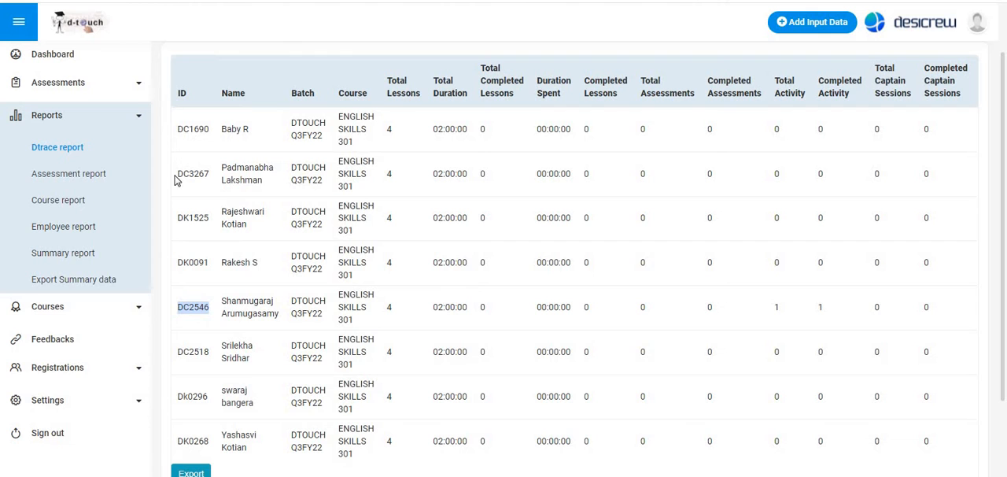
left_click_drag(176, 173, 217, 180)
key("ctrl+c")
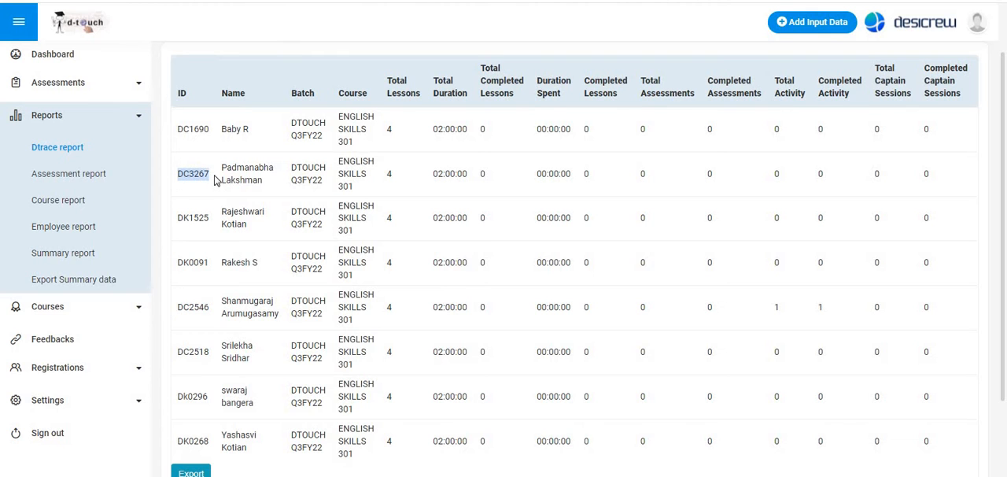
key("alt+Tab")
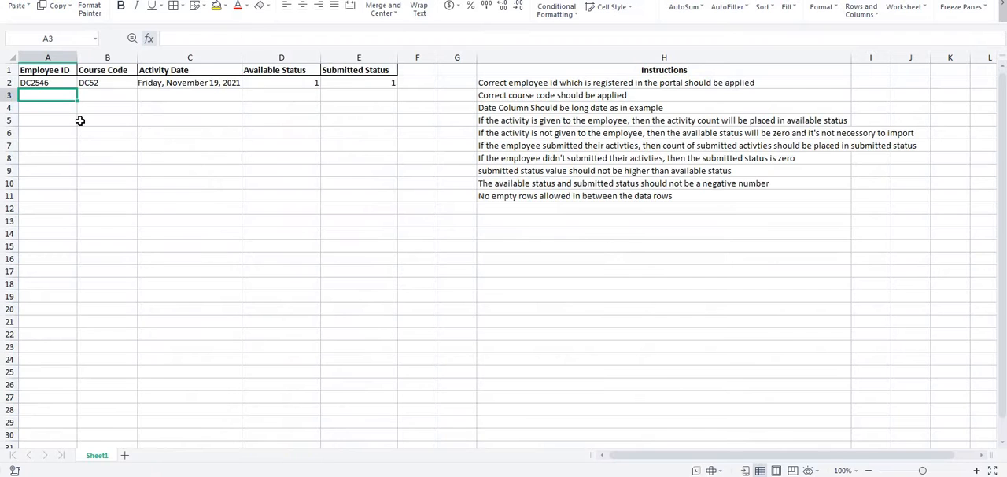
left_click(201, 39)
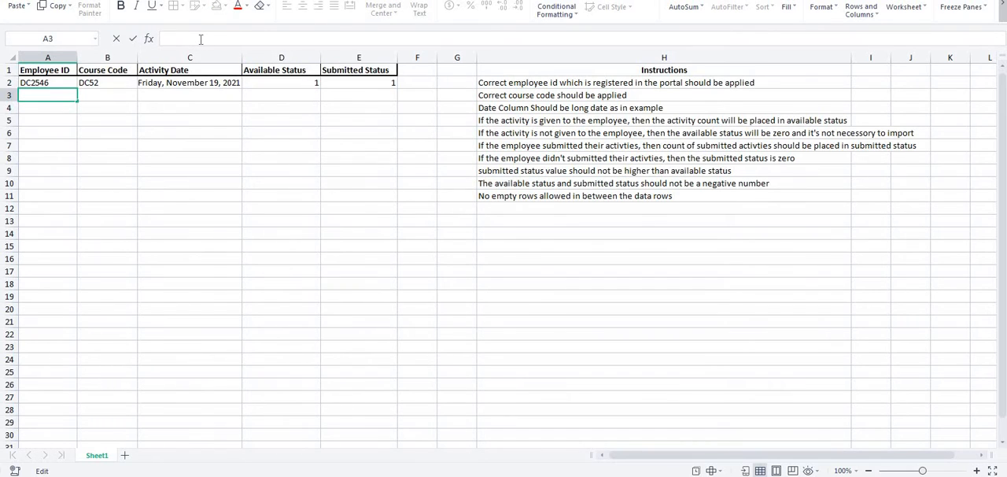
key("ctrl+v")
left_click(167, 146)
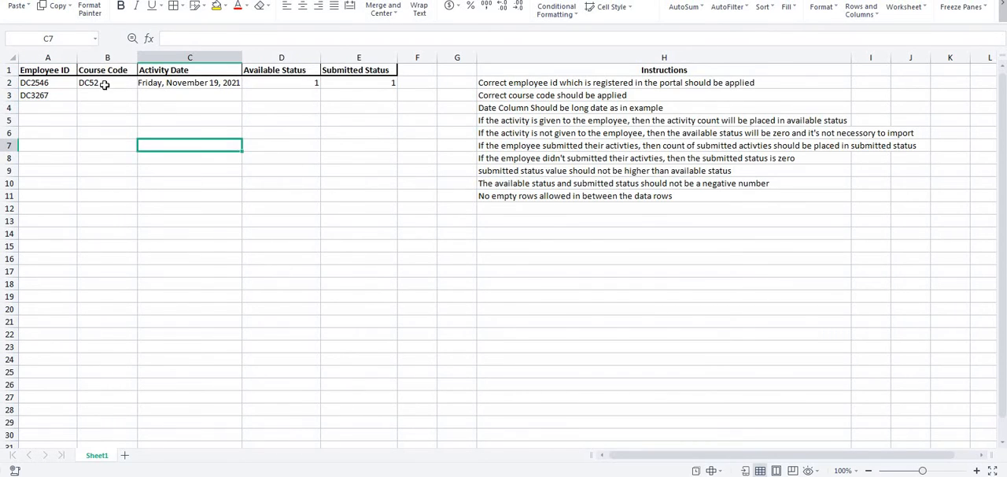
- Copy the course code DC52 from cell B2 into cells B3 to B9
left_click(105, 84)
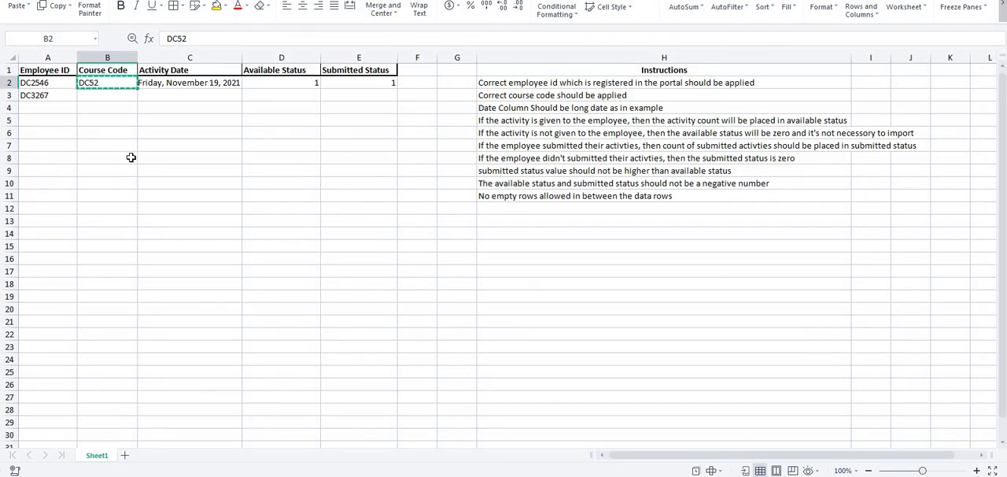
key("Down")
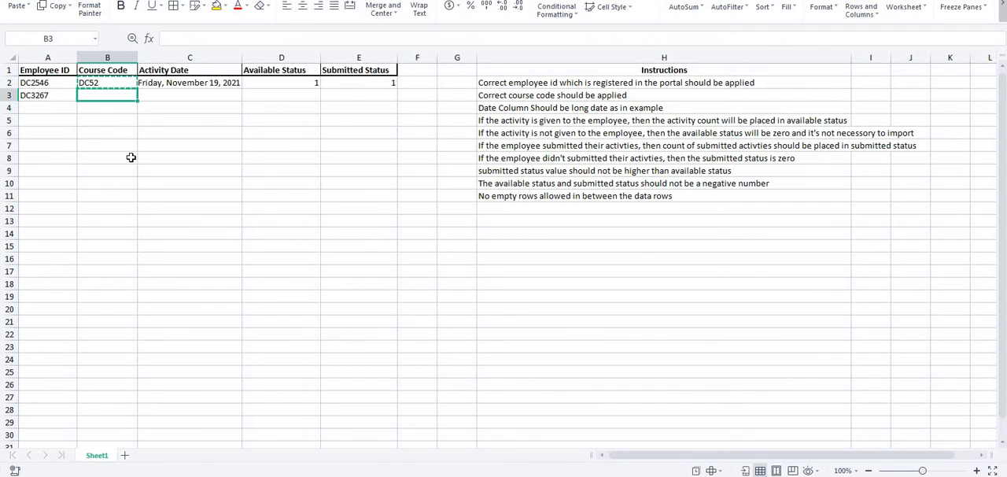
key("shift+Down")
key("shift+Down")
key("shift+Down")
key("shift+Down")
key("shift+Down")
key("shift+Down")
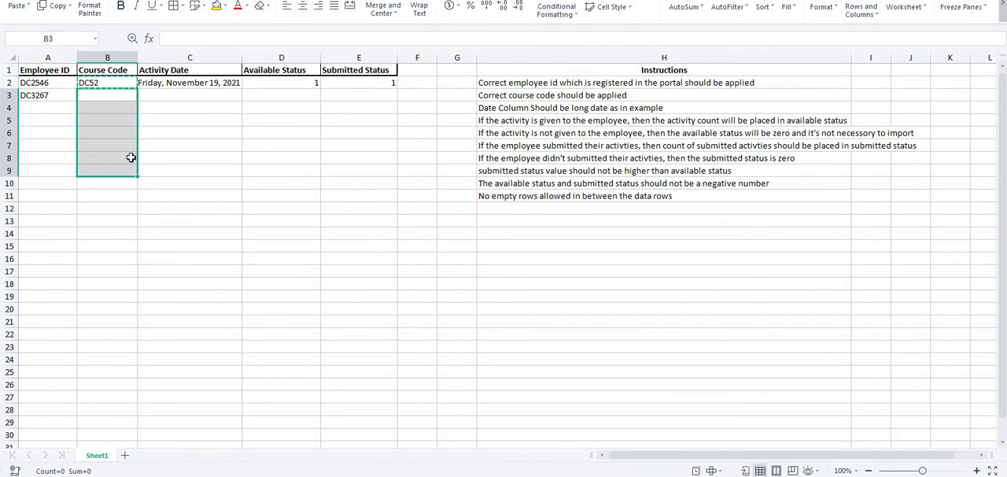
type("DC52 DC52 DC52 DC52 DC52 DC52 DC52")
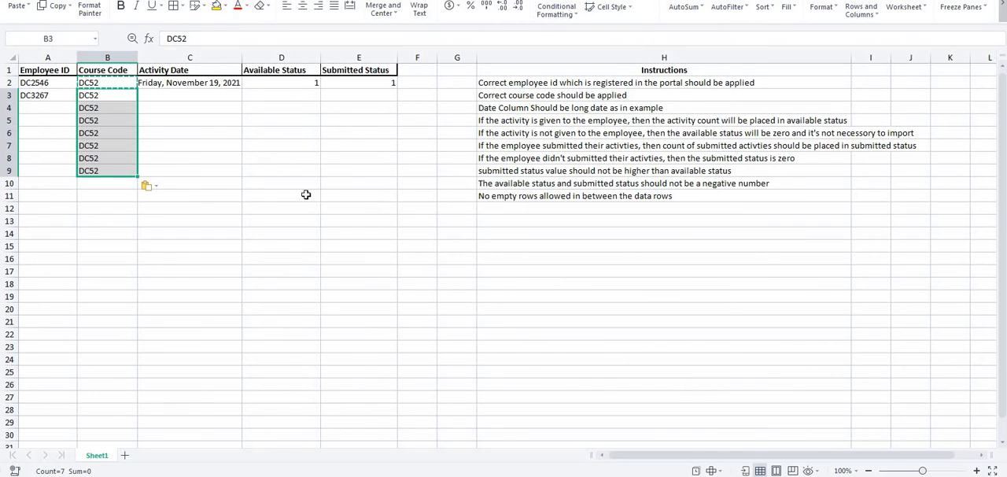
- Copy the activity date from cell C2 into cells C3 to C9 and fit the Activity Date column to its contents
key("Up")
key("Right")
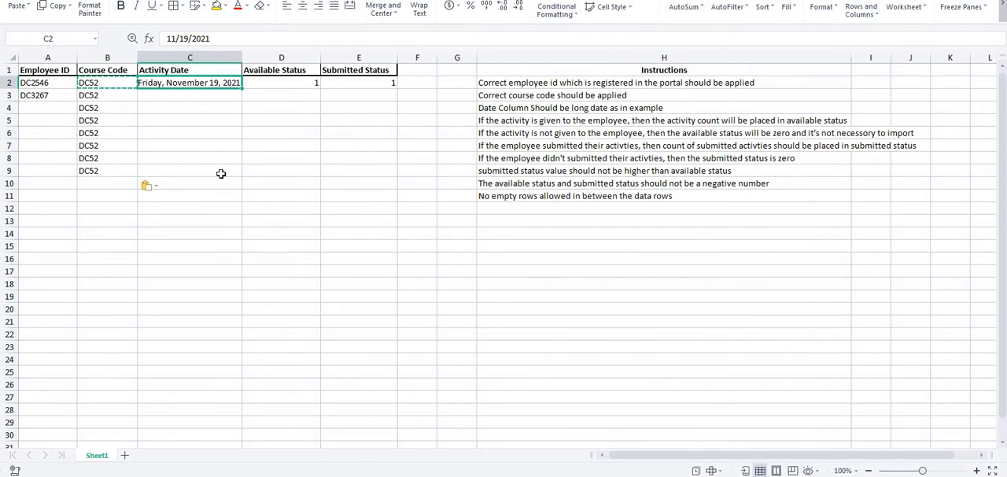
key("ctrl+c")
key("Down")
key("shift+Down")
key("shift+Down")
key("shift+Down")
key("shift+Down")
key("shift+Down")
key("shift+Down")
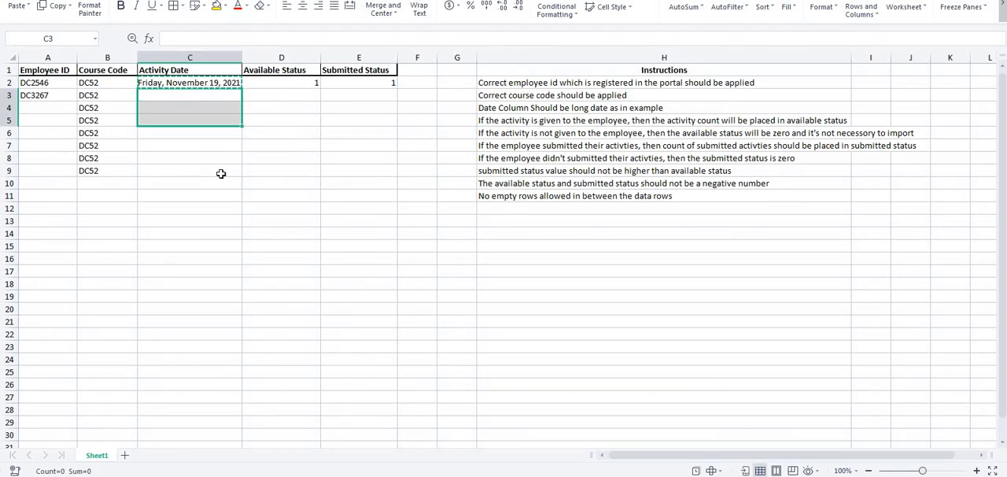
key("ctrl+v")
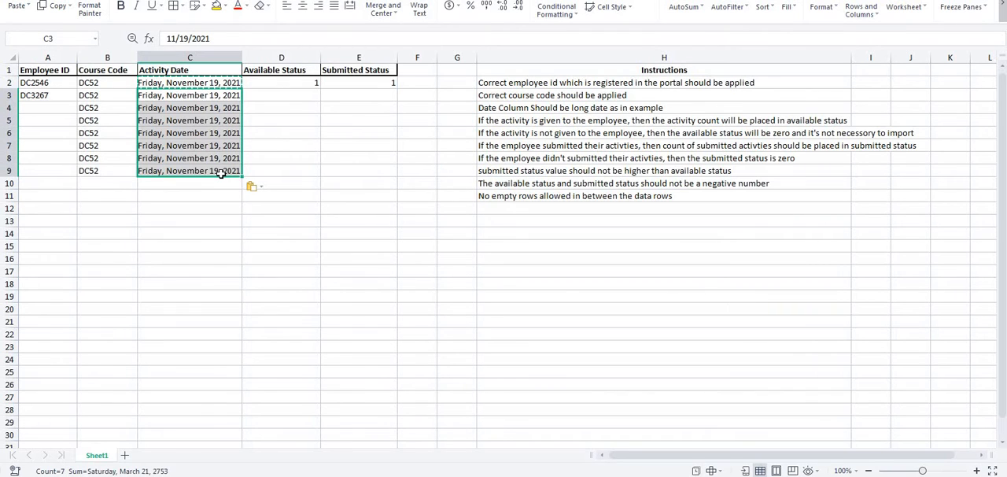
double_click(242, 52)
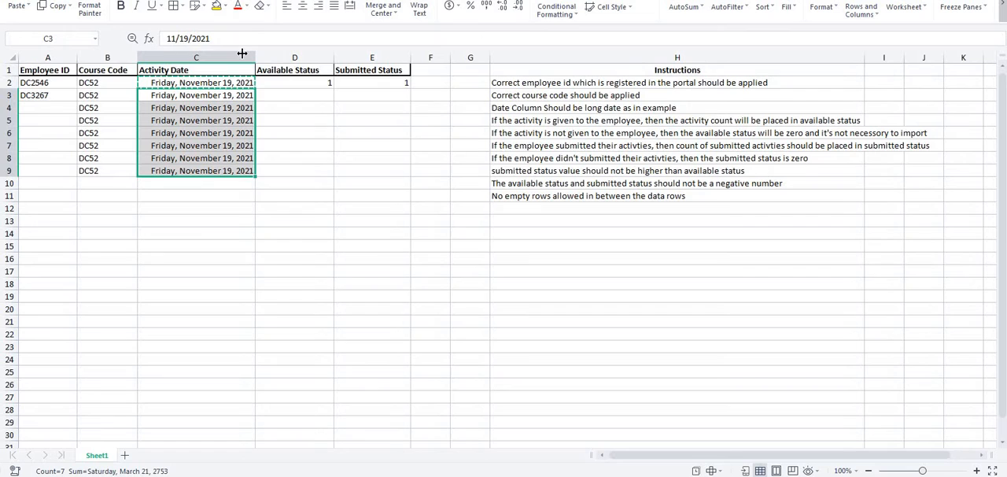
- Copy the available and submitted status values from cells D2 and E2 into row 3
left_click(37, 109)
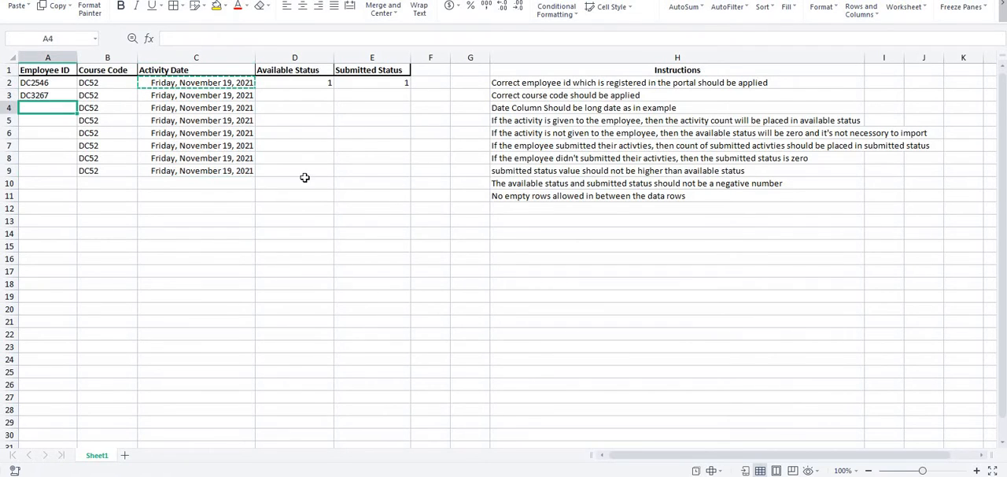
left_click(302, 82)
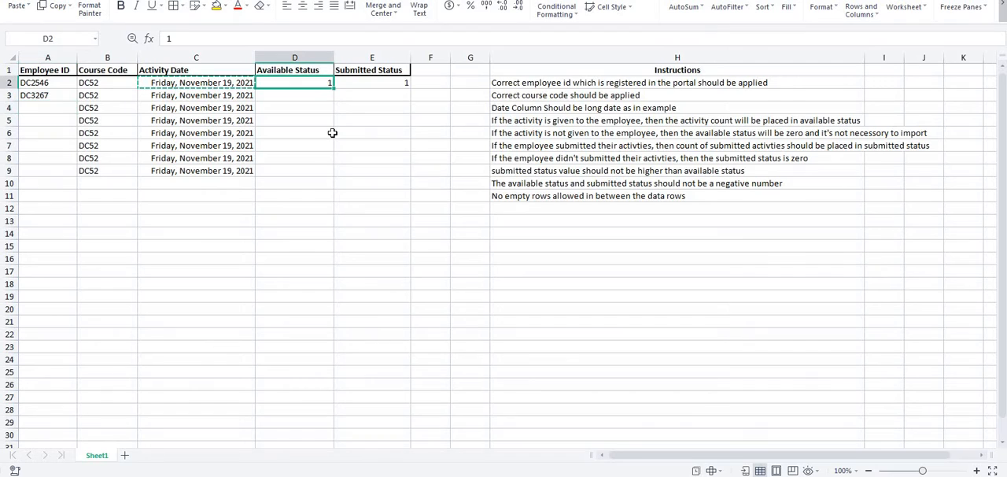
key("shift+Right")
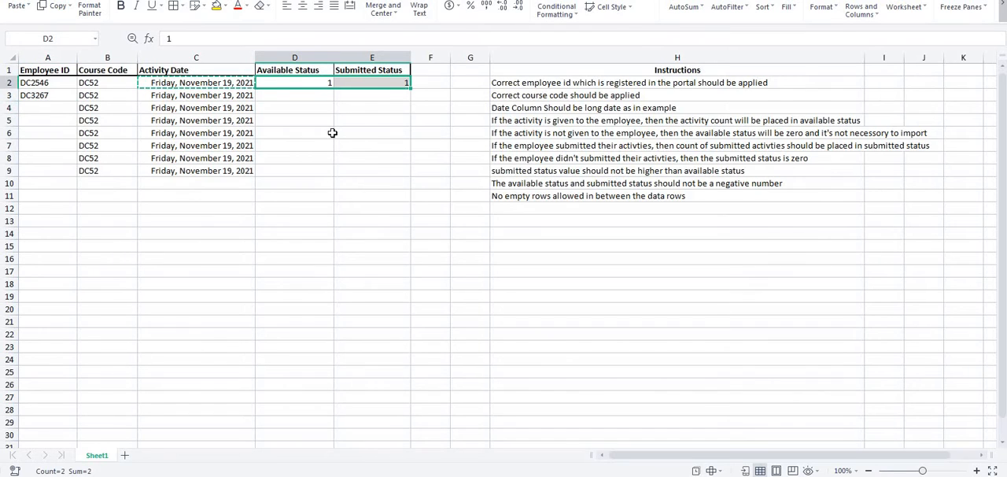
key("ctrl+c")
key("Down")
key("ctrl+v")
key("Down")
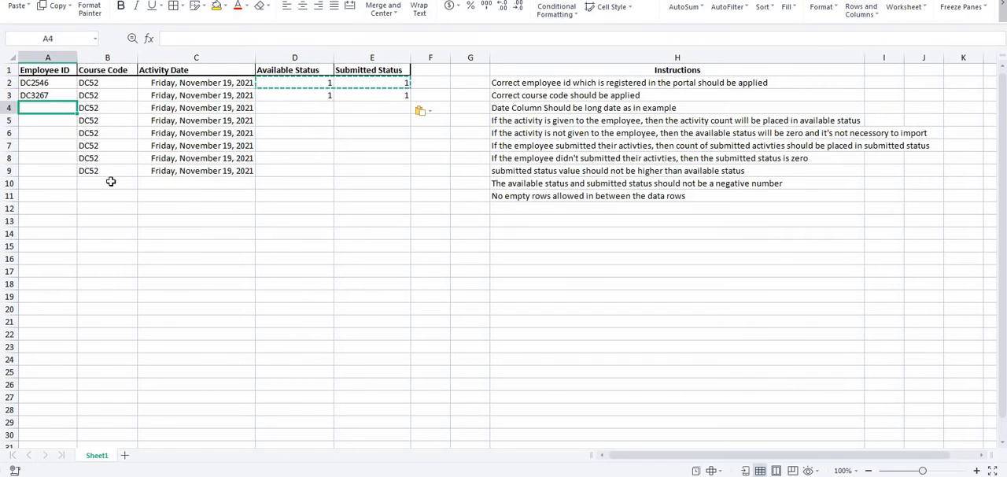
- Copy the third listed employee's ID from the Dtrace report into cell A4 of the import template
key("alt+Tab")
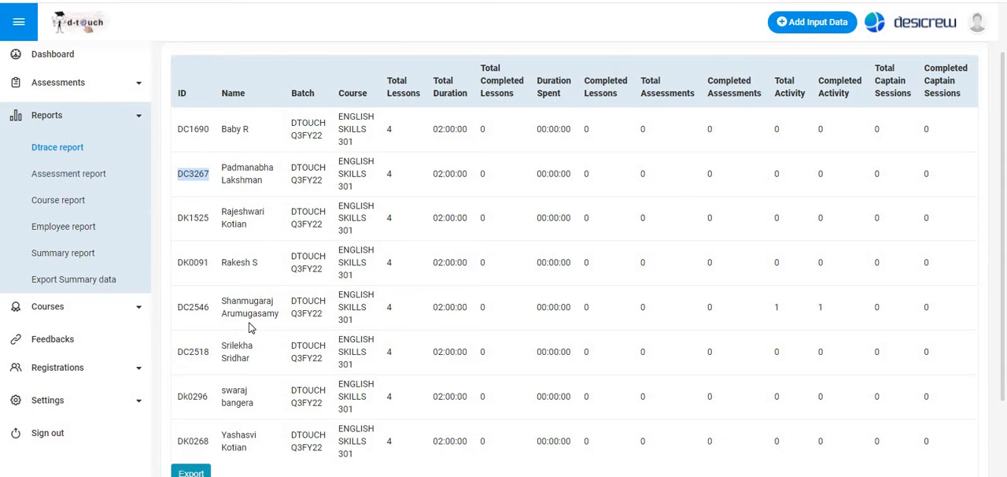
scroll(250, 327, "down", 1)
scroll(250, 327, "up", 4)
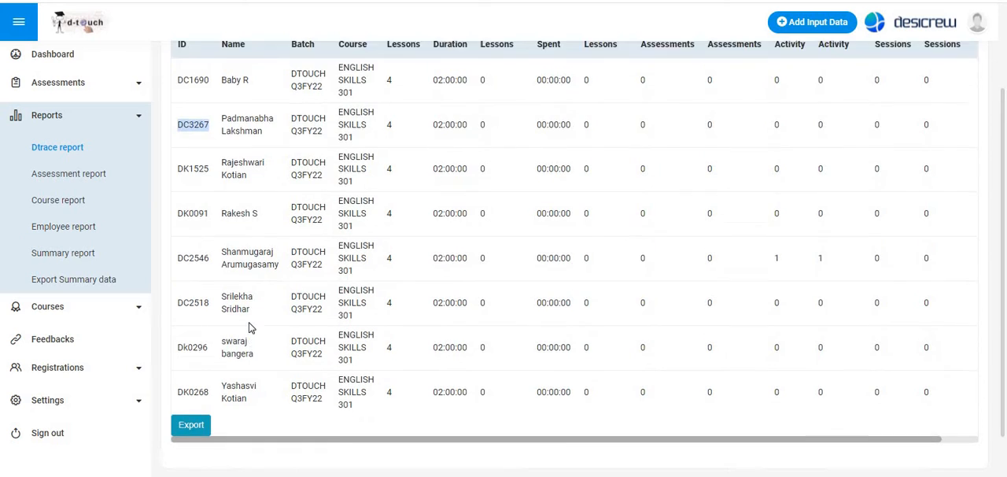
scroll(250, 324, "down", 3)
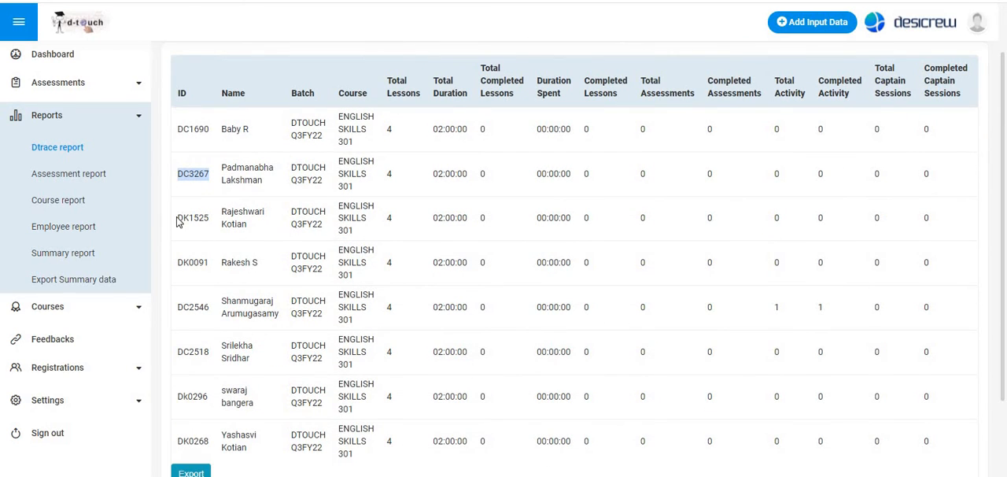
left_click_drag(177, 222, 208, 220)
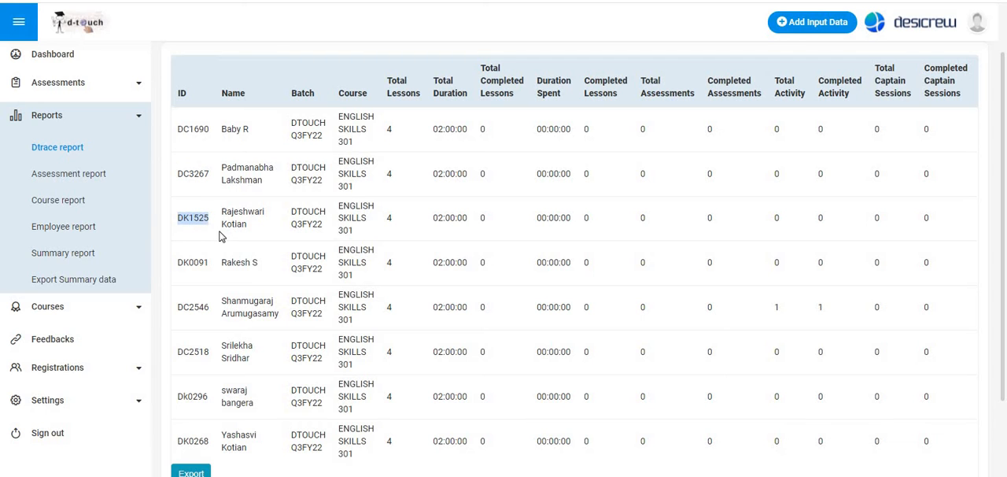
key("alt+Tab")
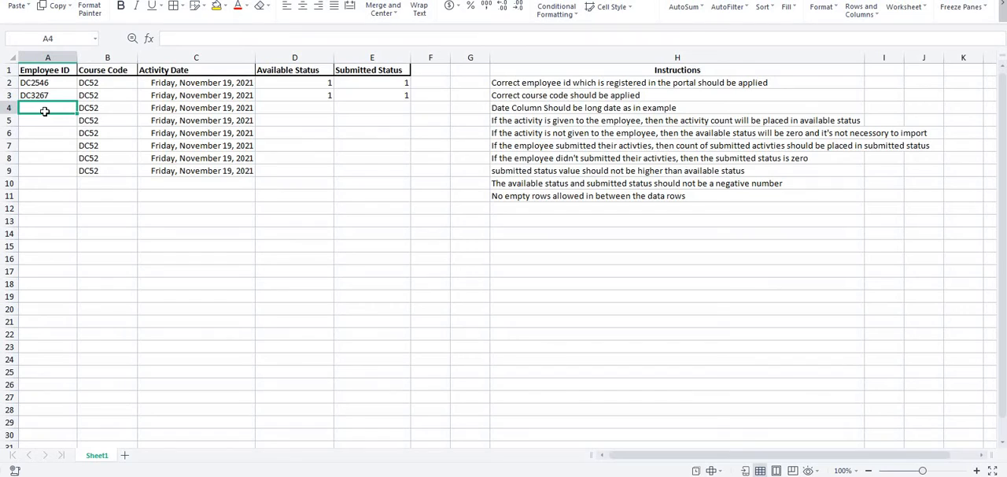
key("ctrl+v")
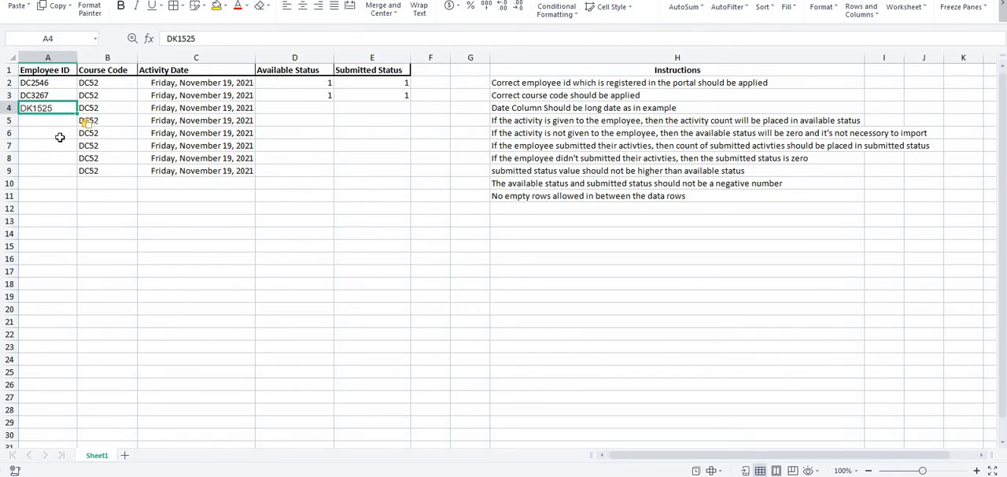
- Copy the available status 1 from cell D3 into cells D4 to D9
left_click(284, 99)
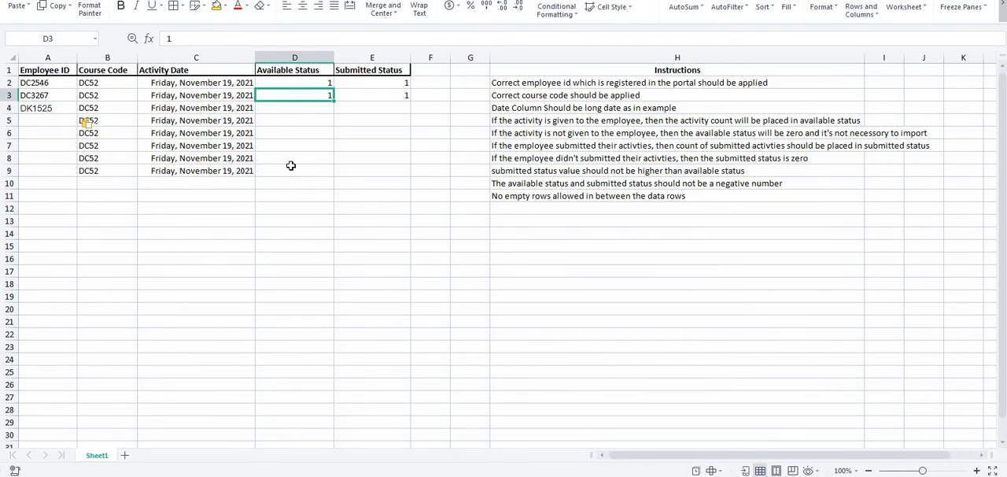
key("ctrl+c")
key("Down")
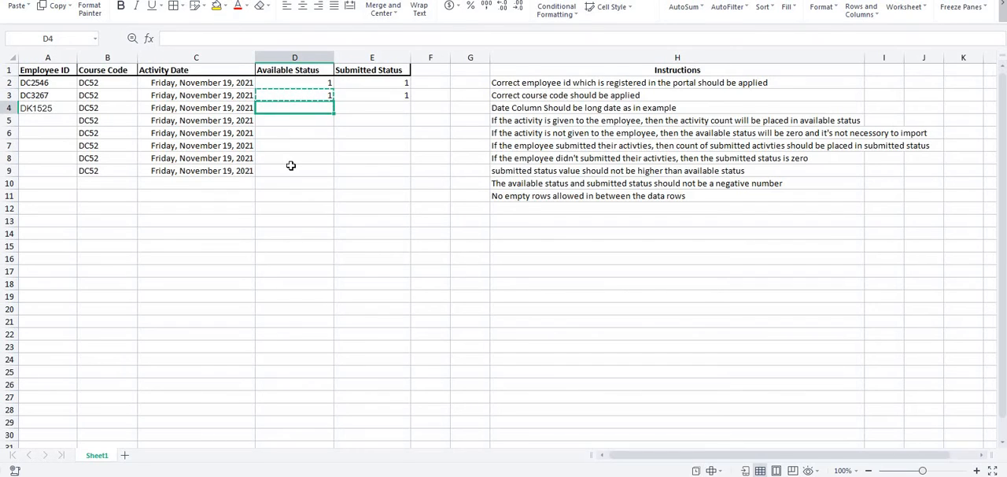
key("shift+Down")
key("shift+Down")
key("shift+Down")
key("shift+Down")
key("shift+Down")
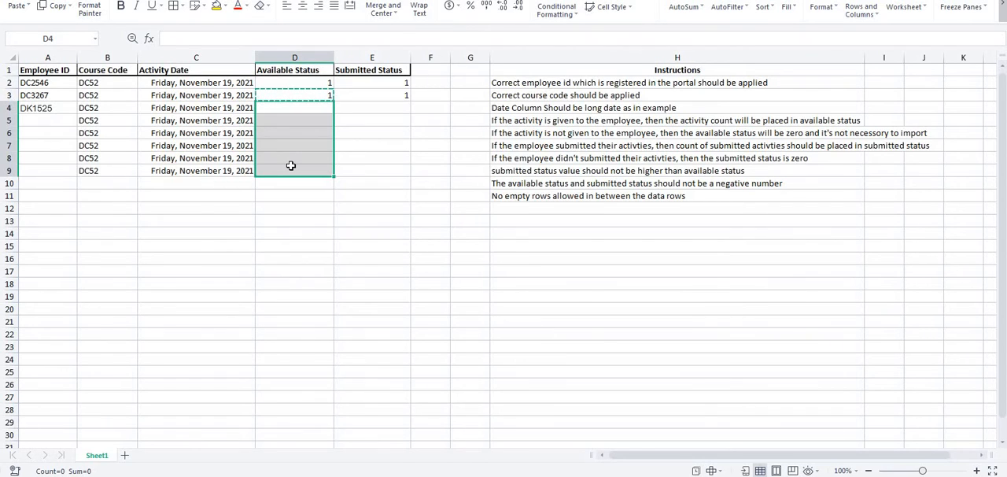
key("ctrl+v")
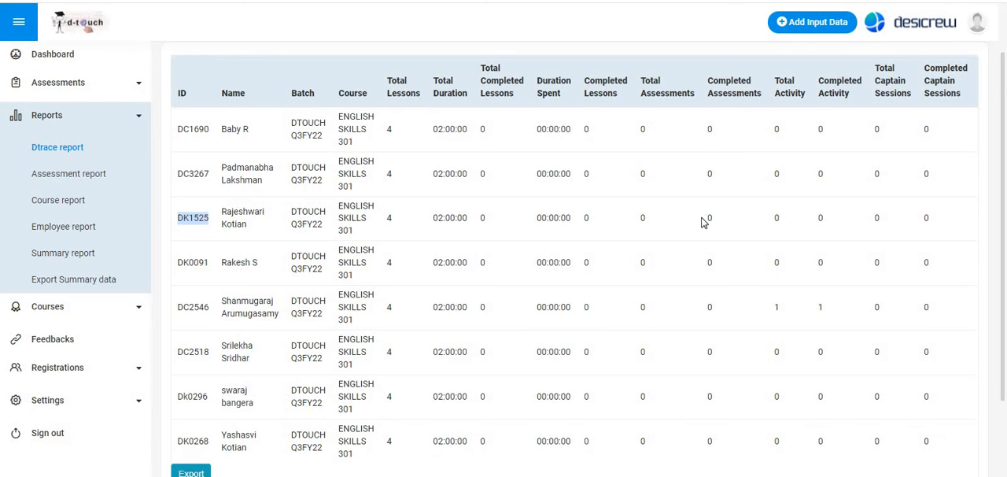
- Review the Dtrace report for ENGLISH SKILLS 301 and the entry options offered under Add Input Data
scroll(702, 223, "down", 2)
scroll(703, 222, "up", 3)
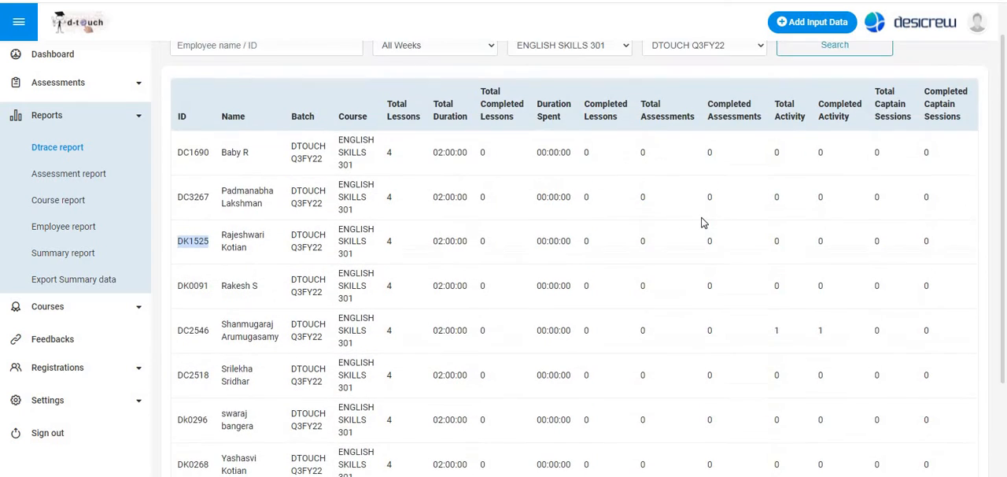
scroll(702, 222, "up", 1)
scroll(702, 222, "down", 2)
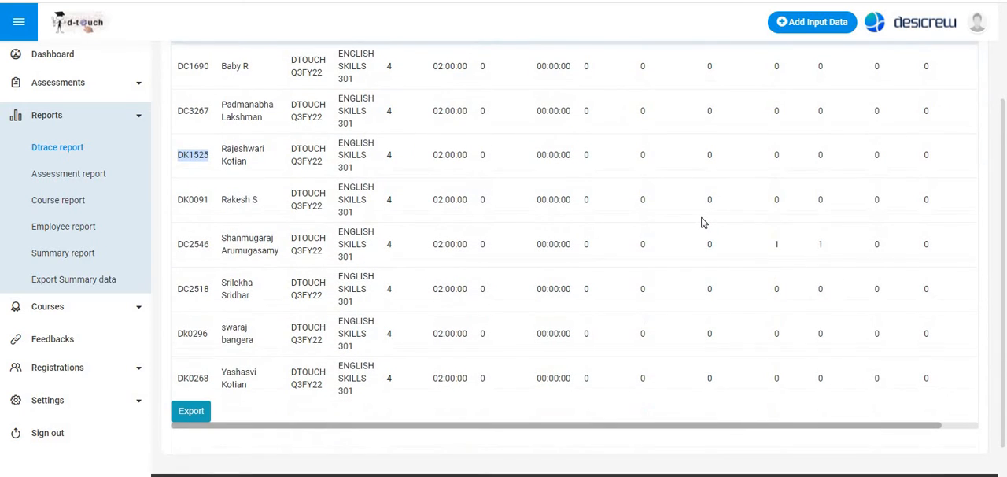
scroll(702, 223, "up", 2)
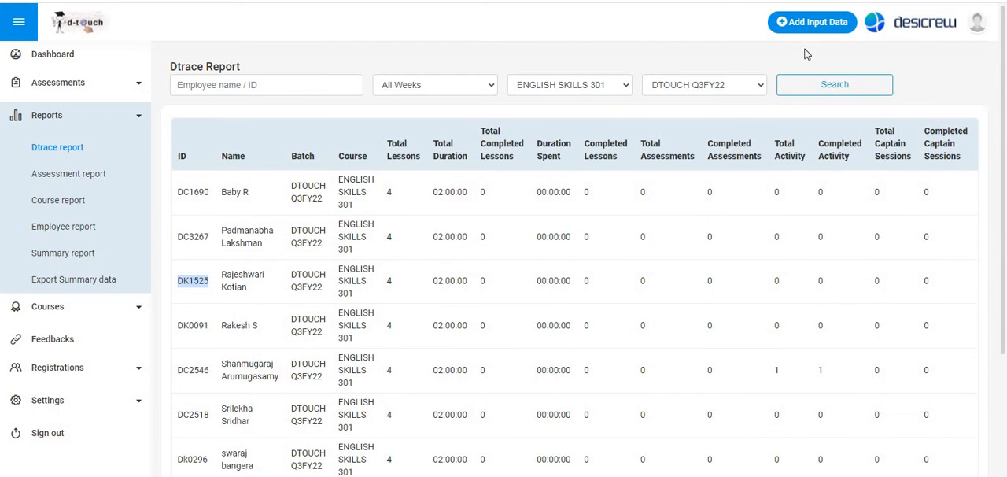
left_click(805, 22)
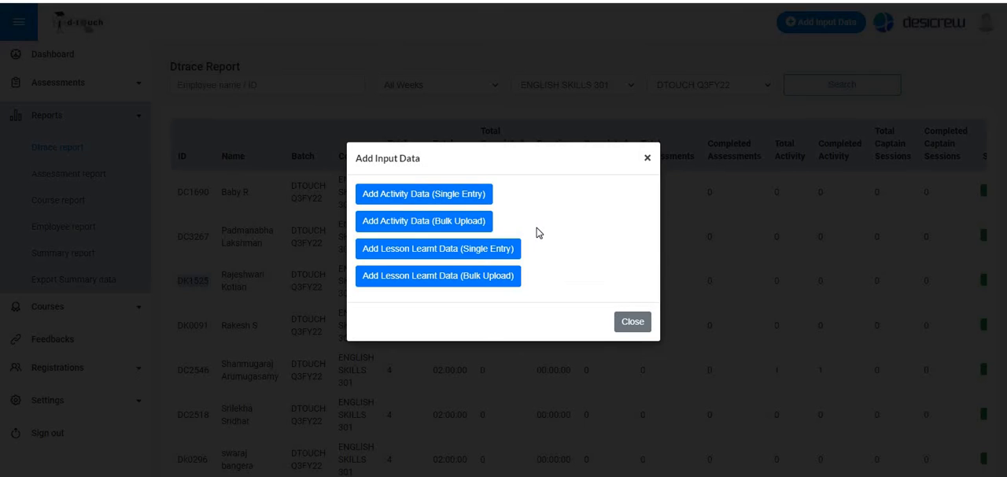
left_click(649, 161)
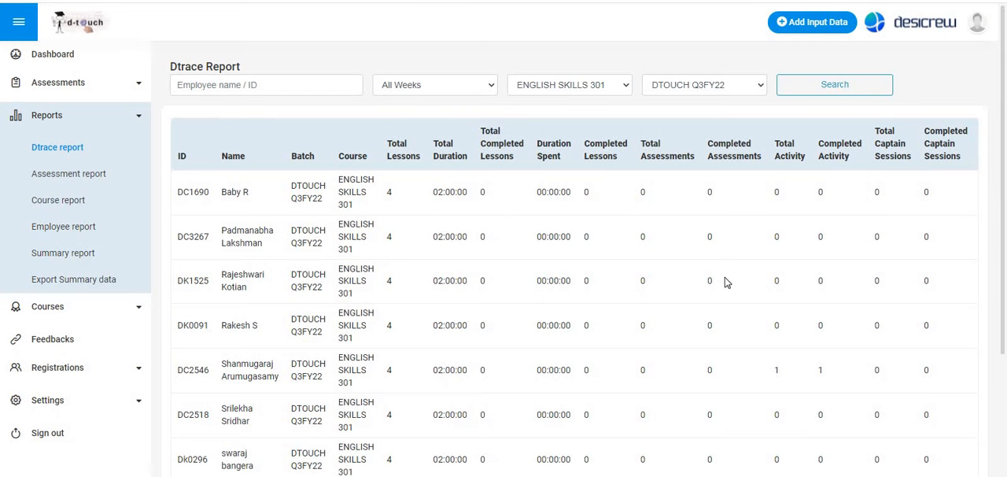
scroll(586, 264, "down", 3)
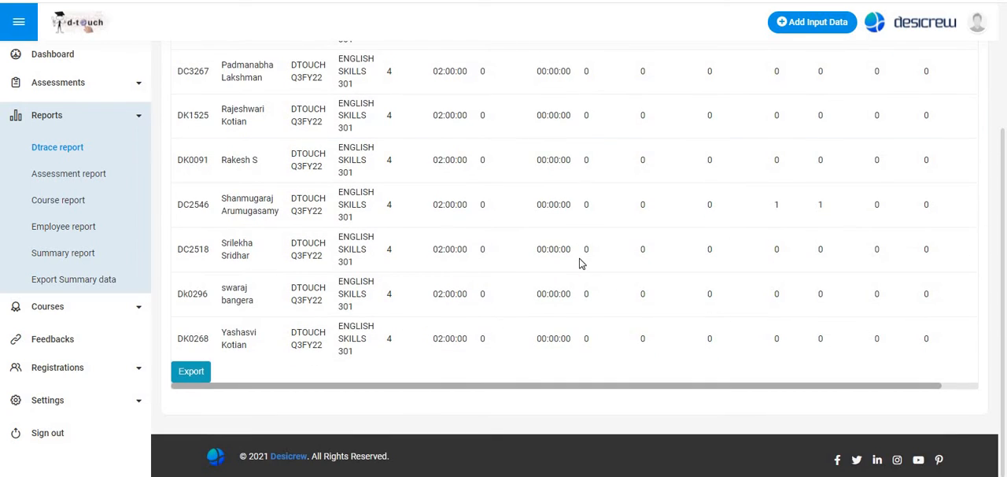
scroll(581, 264, "up", 3)
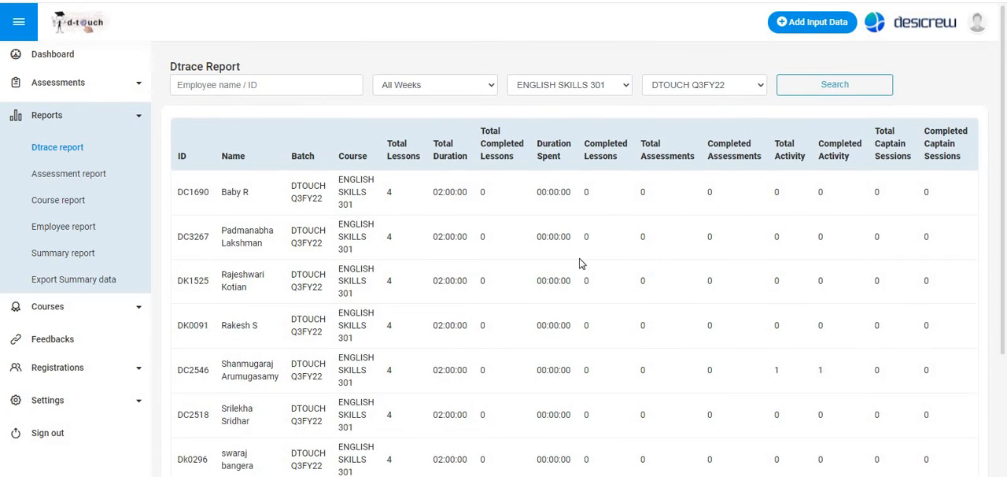
scroll(580, 263, "down", 3)
scroll(581, 263, "up", 3)
- Copy the first listed employee's ID from the Dtrace report into cell A5 of the import template
key("alt+Tab")
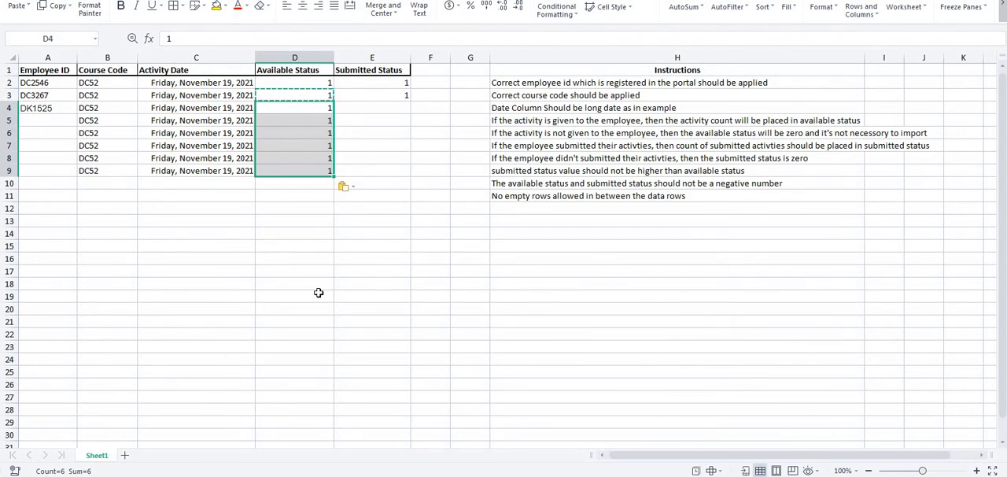
key("alt+Tab")
key("alt+Tab")
key("alt+Tab")
double_click(203, 194)
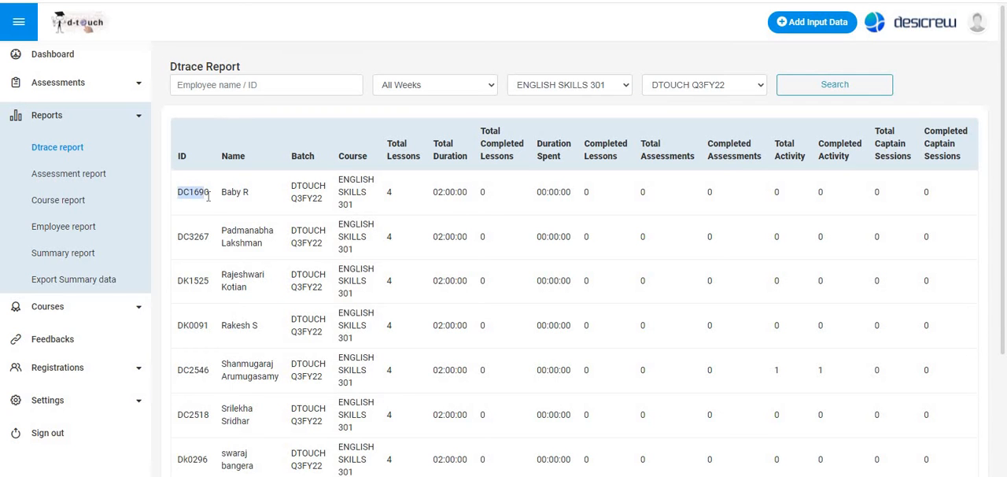
key("alt+Tab")
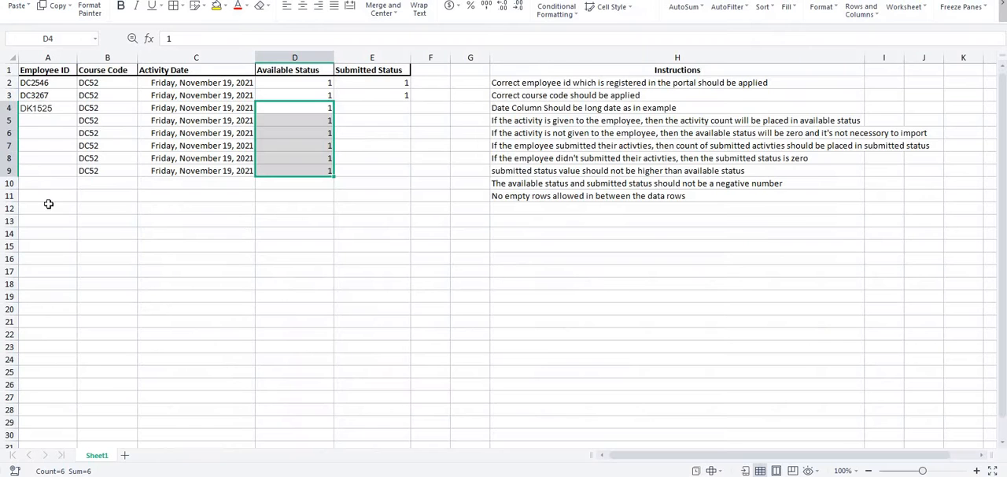
left_click(42, 123)
key("ctrl+v")
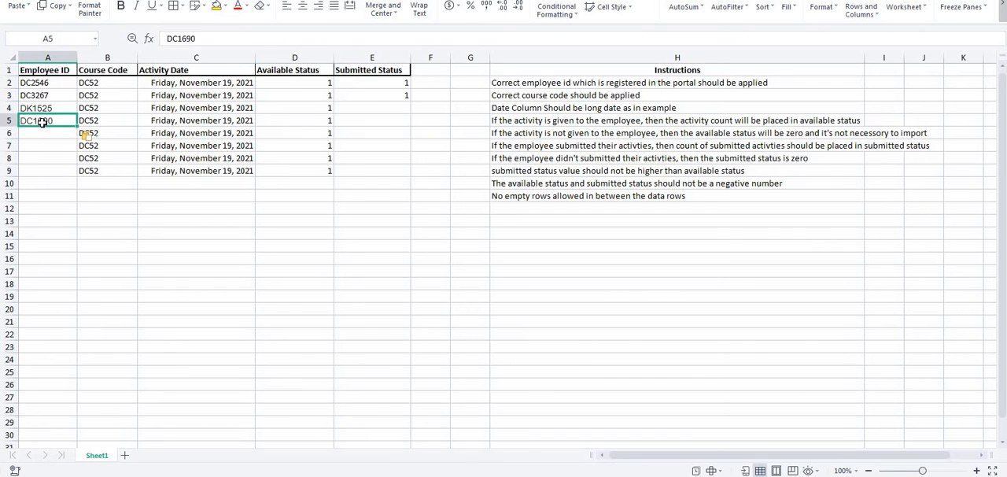
key("Return")
key("Return")
- Copy the seventh listed employee's ID from the Dtrace report into cell A6 of the import template
key("alt+Tab")
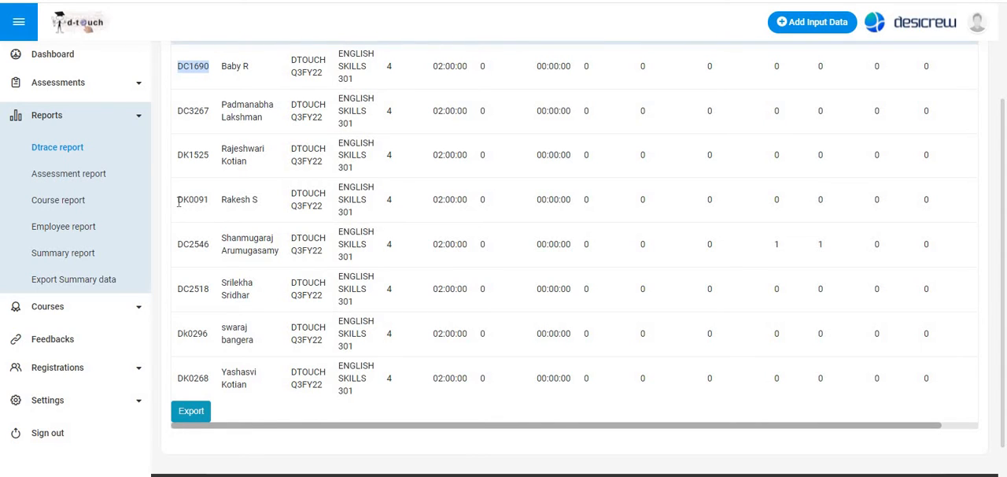
double_click(191, 201)
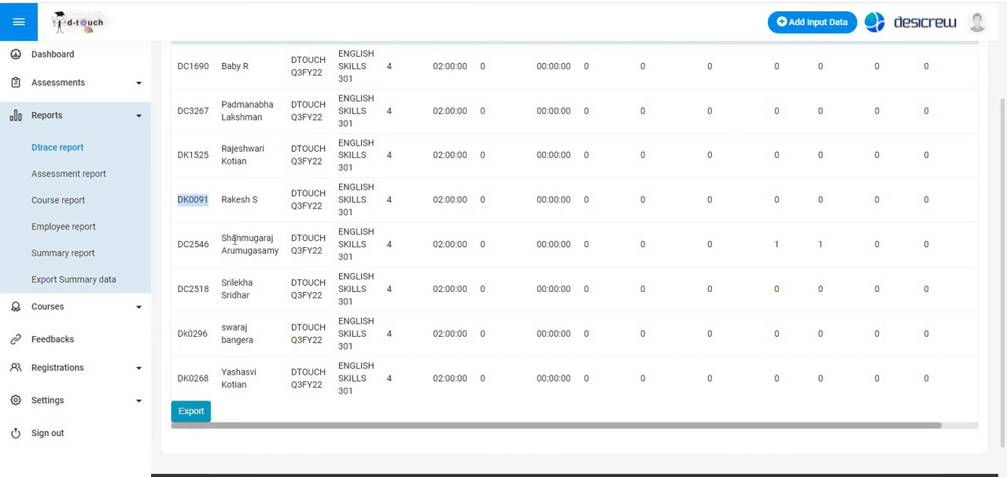
left_click_drag(179, 334, 209, 335)
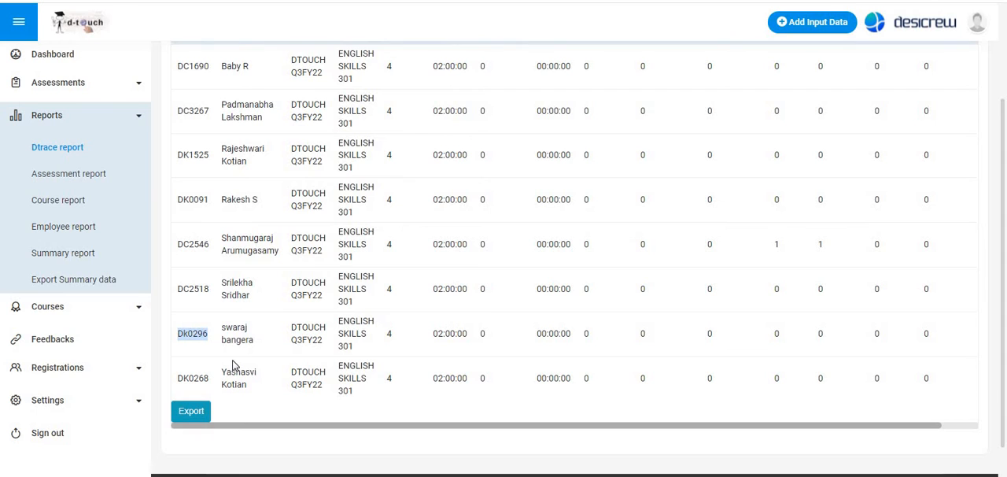
key("alt+Tab")
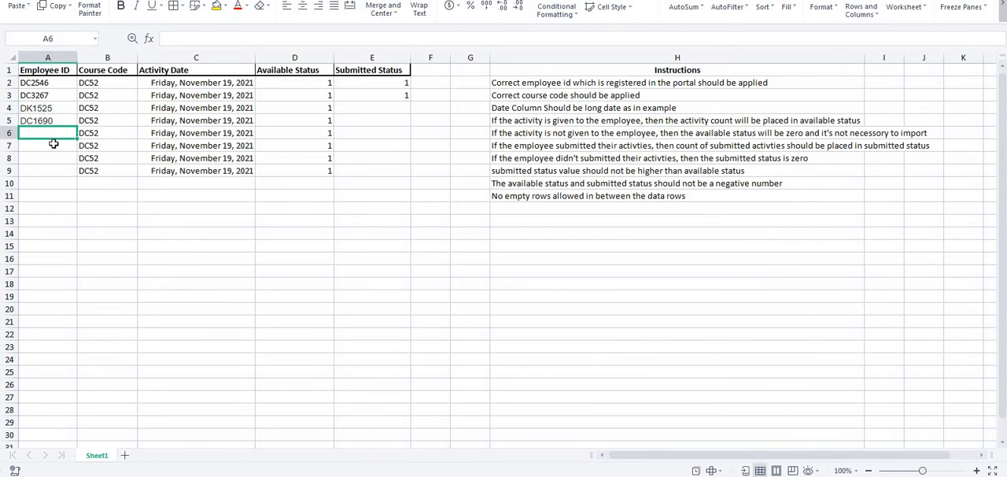
key("ctrl+v")
key("Return")
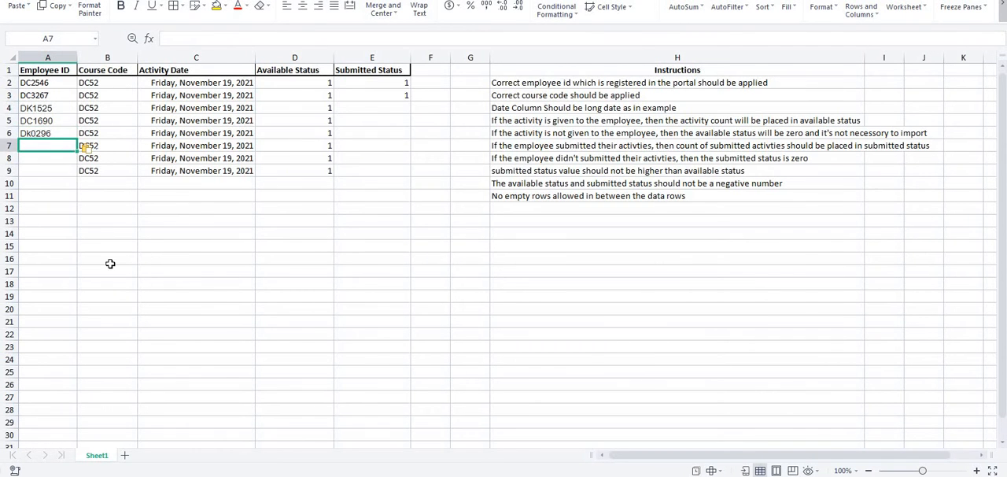
- Copy the fourth listed employee's ID from the Dtrace report into cell A7 of the import template
key("alt+Tab")
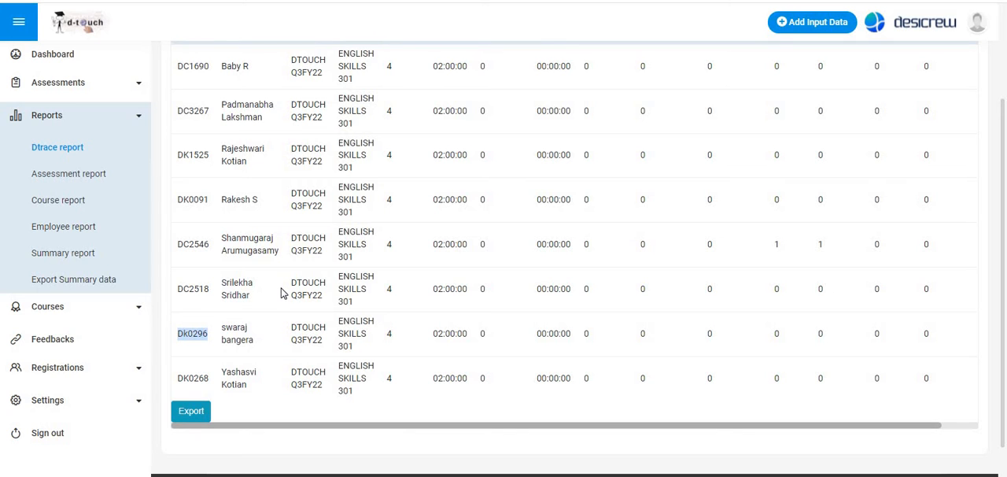
key("alt+Tab")
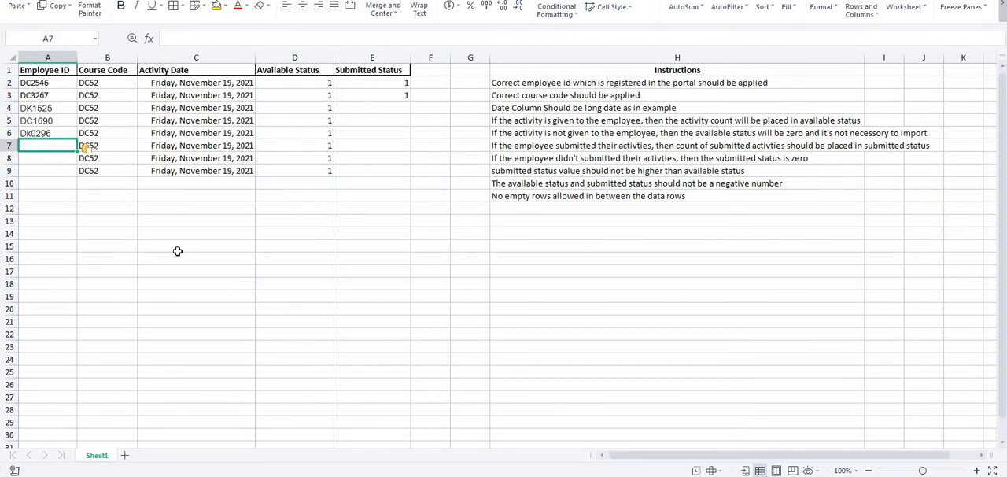
key("alt+Tab")
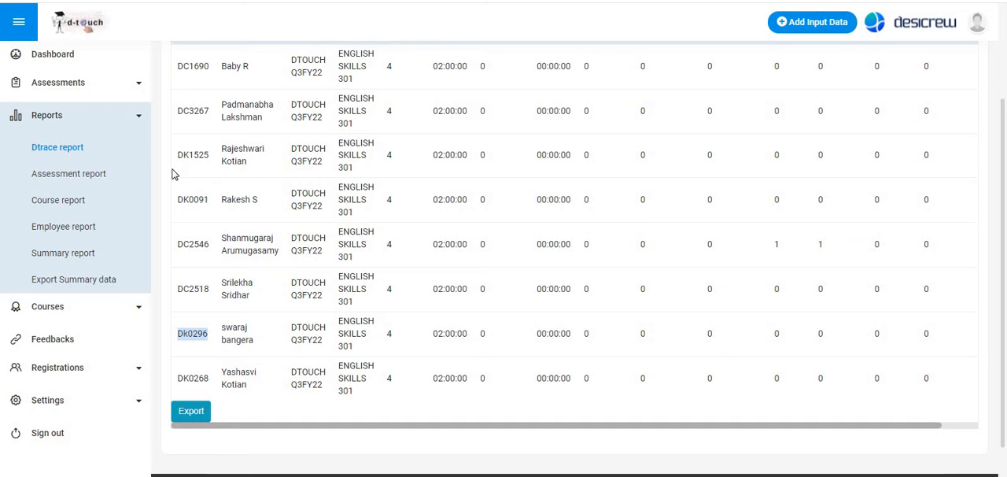
scroll(196, 175, "up", 1)
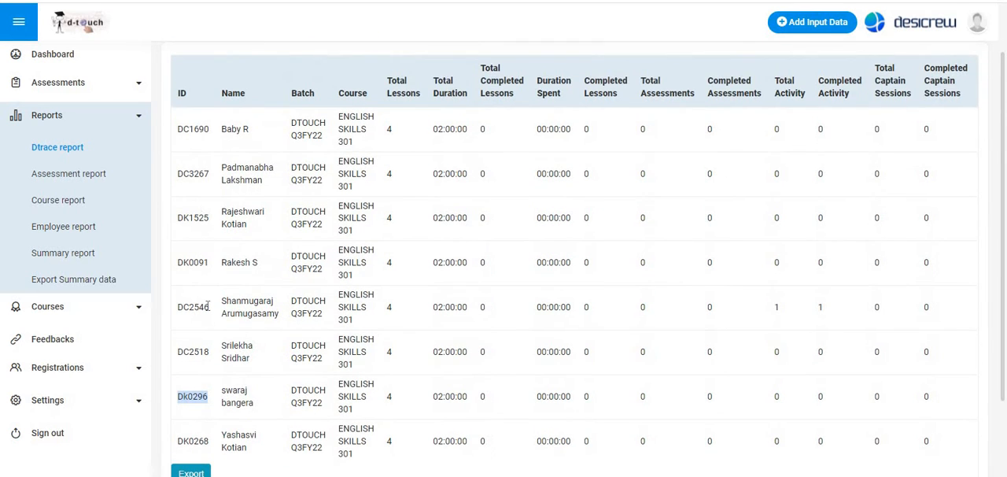
scroll(197, 288, "down", 1)
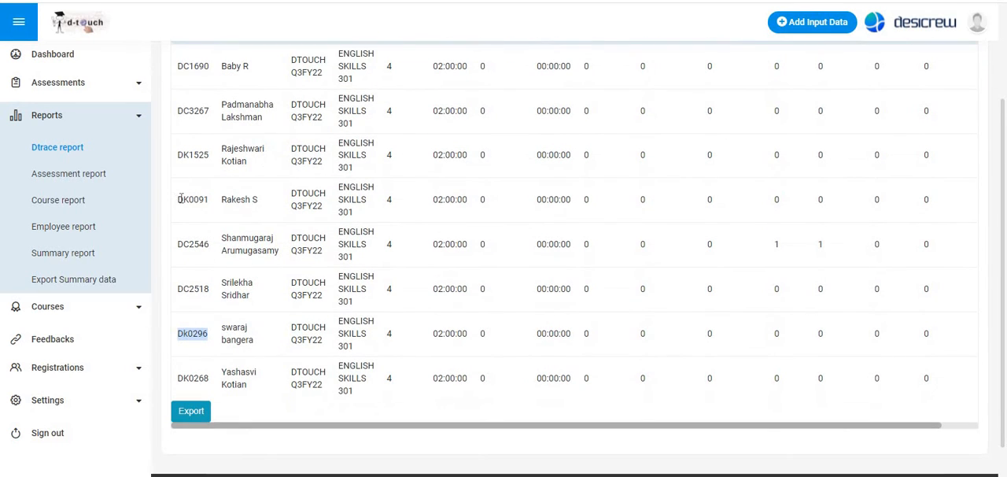
left_click(196, 199)
double_click(195, 200)
key("ctrl+c")
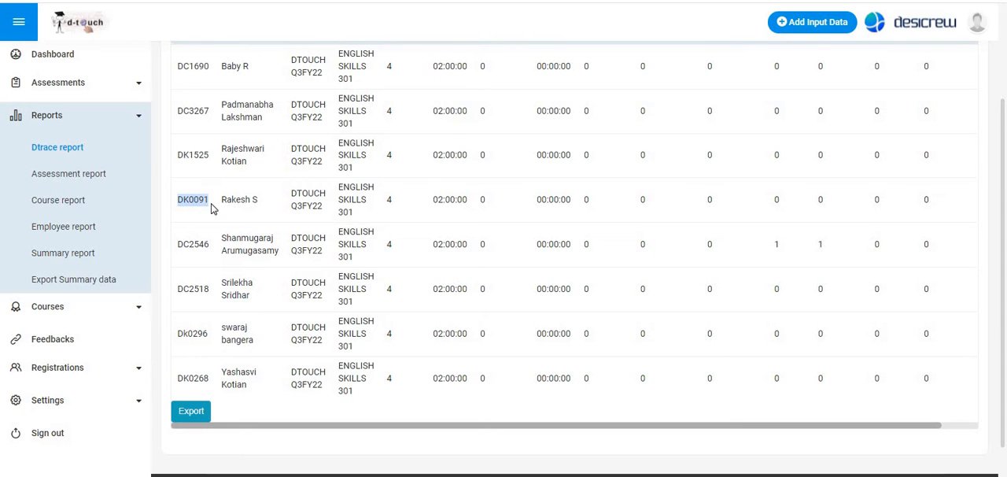
key("alt+Tab")
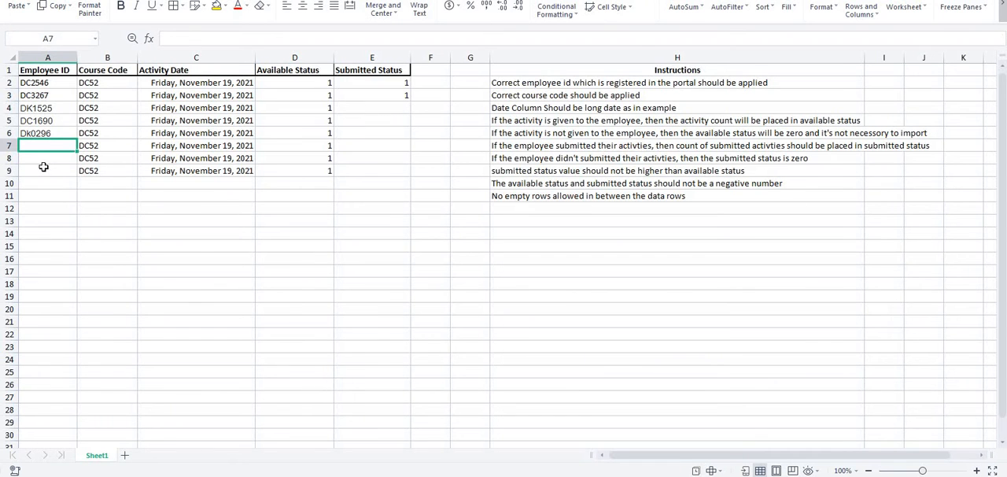
key("ctrl+v")
key("Return")
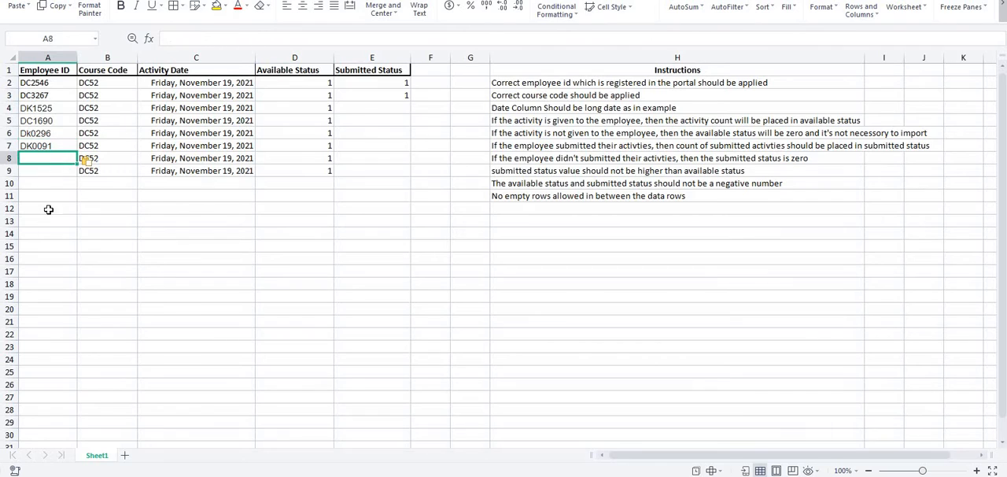
- Copy the last listed employee's ID from the Dtrace report into cell A8 of the import template
key("alt+Tab")
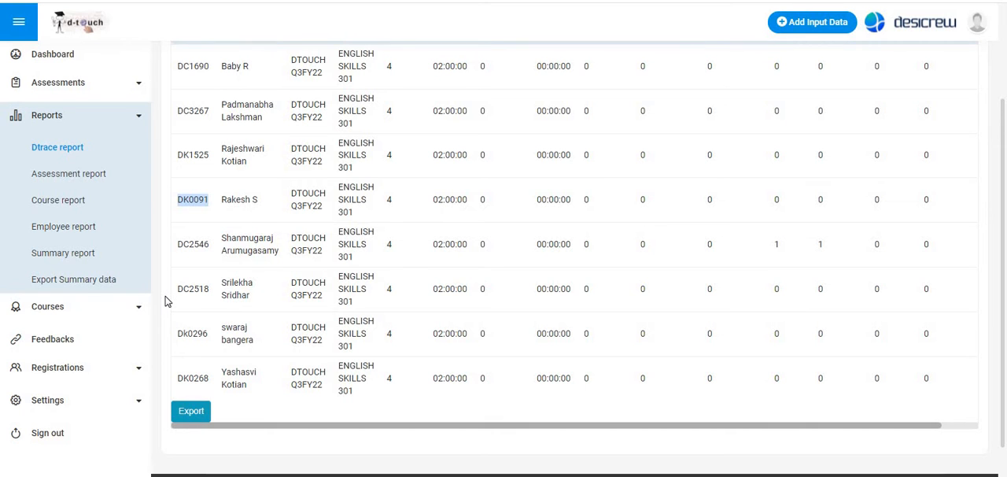
scroll(165, 301, "down", 1)
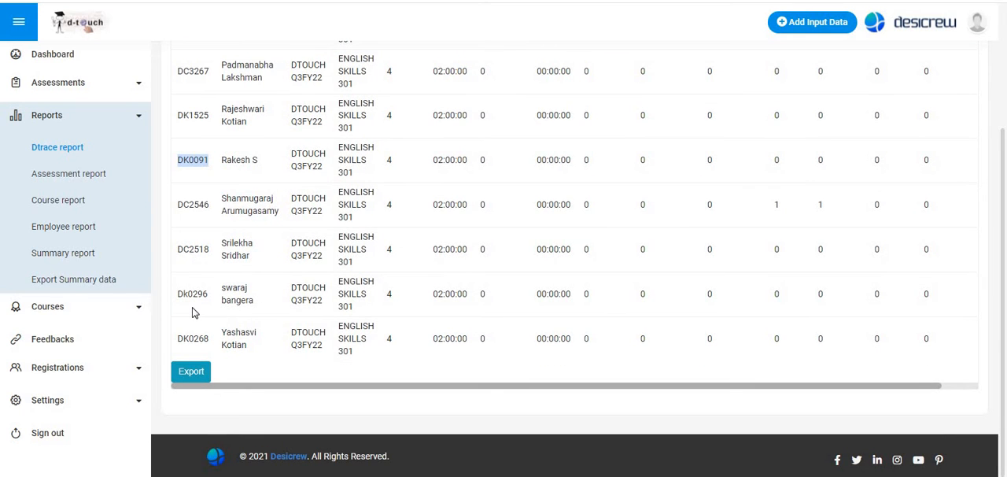
key("alt+Tab")
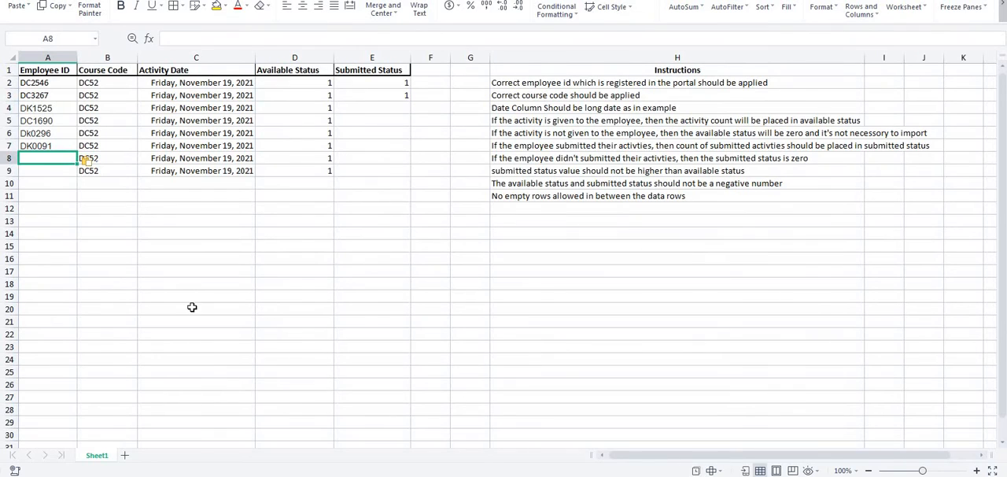
key("alt+Tab")
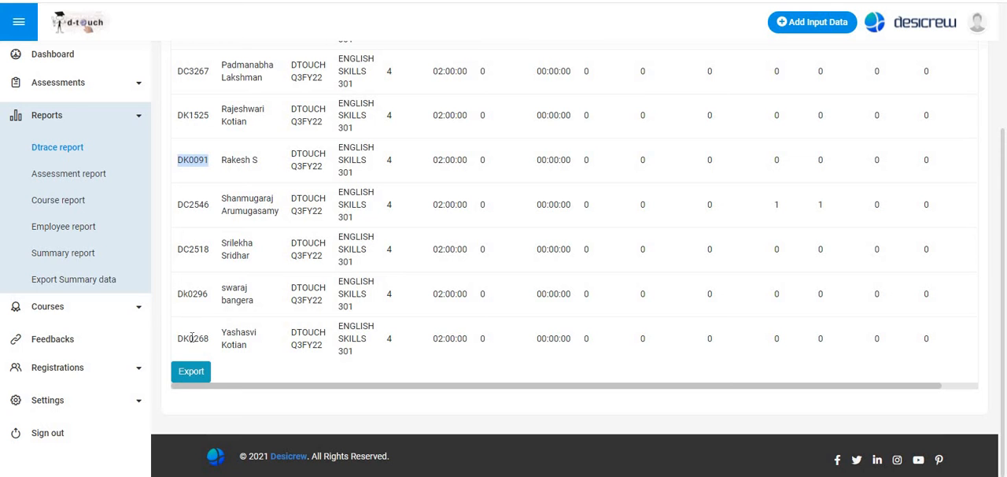
double_click(192, 337)
key("ctrl+c")
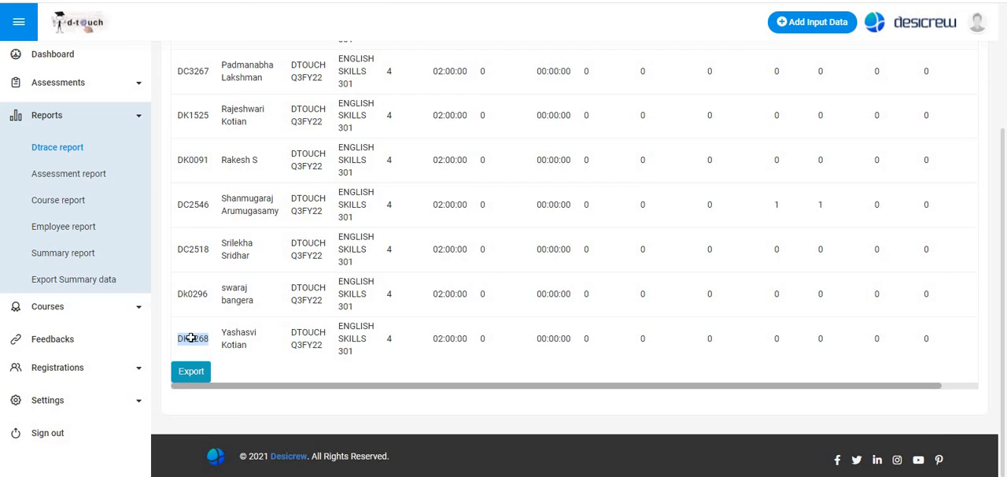
key("alt+Tab")
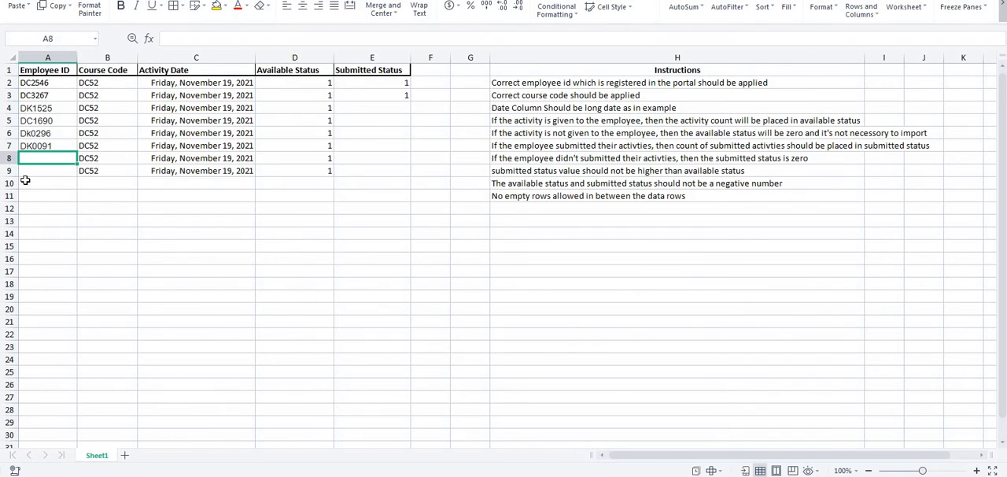
key("ctrl+v")
- Compare the employee IDs in cells A2 to A8 with the Dtrace report list to identify the employee still missing
left_click_drag(46, 83, 54, 159)
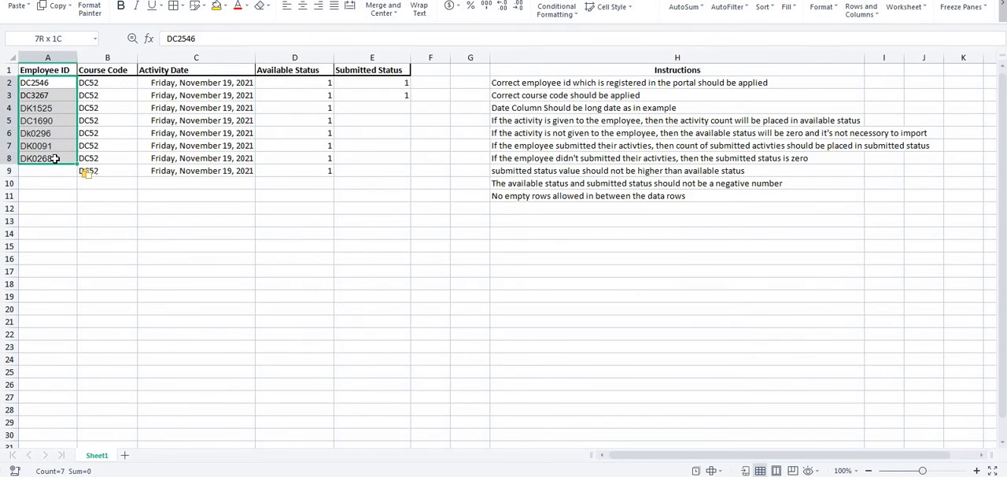
left_click(50, 173)
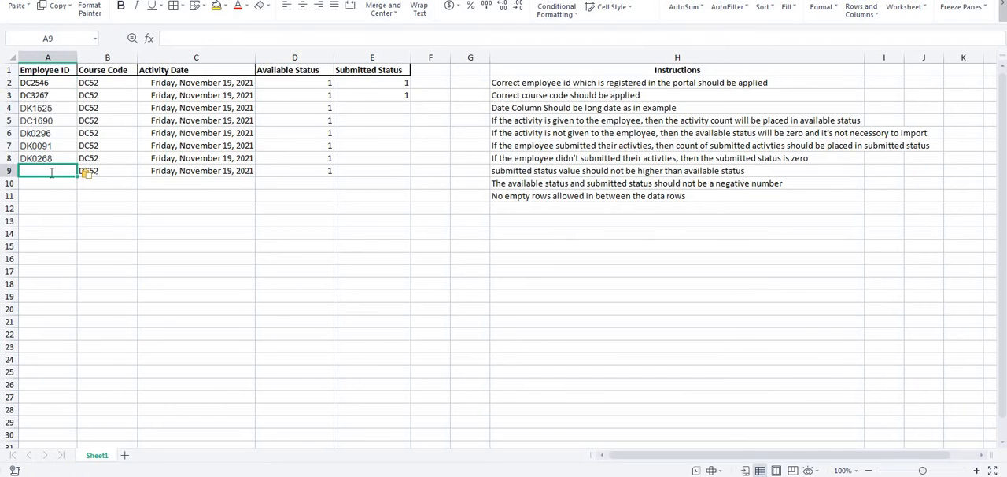
key("alt+Tab")
scroll(224, 229, "up", 1)
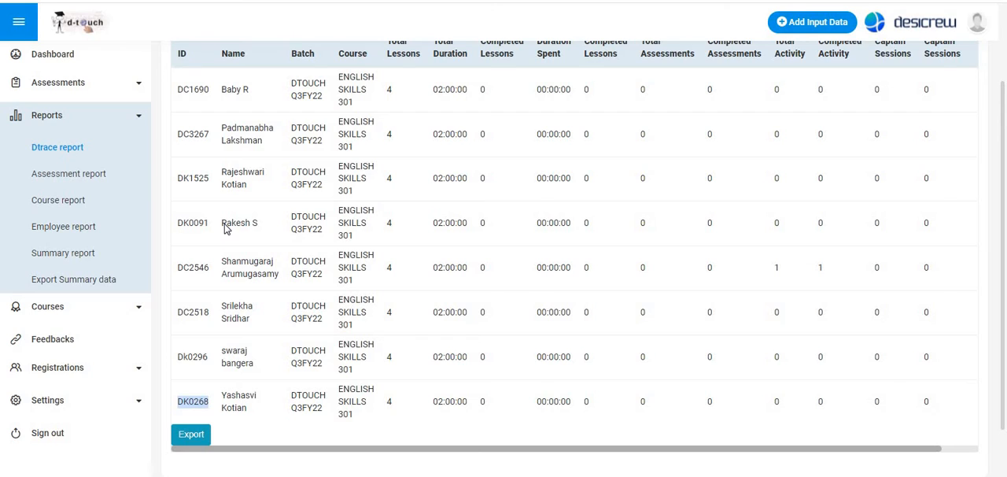
key("alt+Tab")
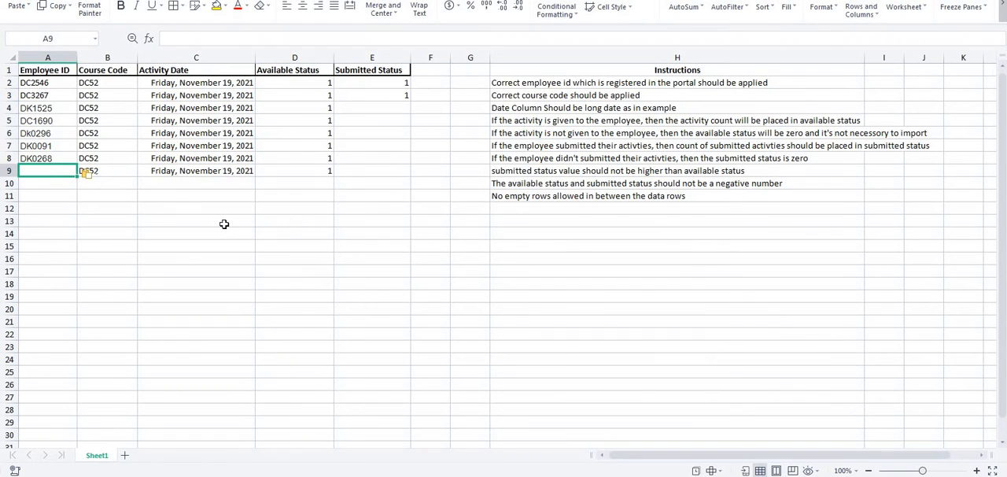
key("alt+Tab")
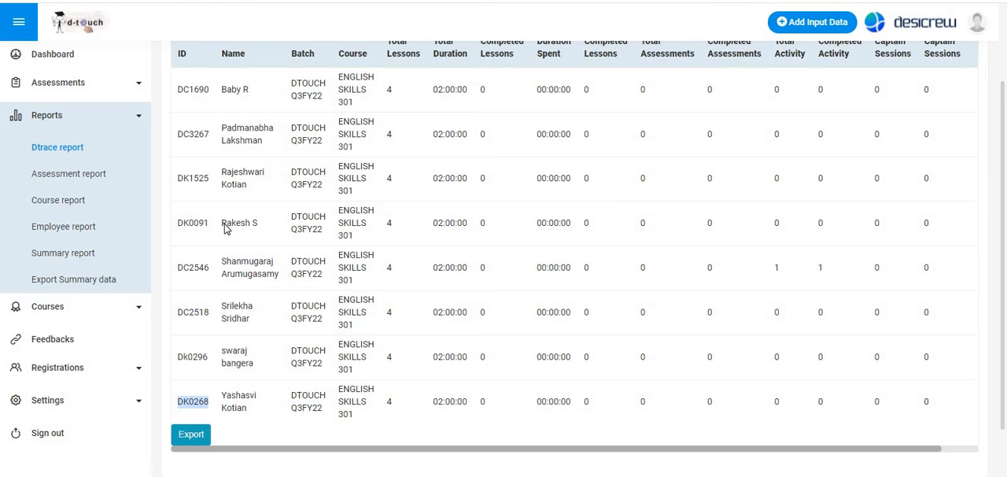
key("alt+Tab")
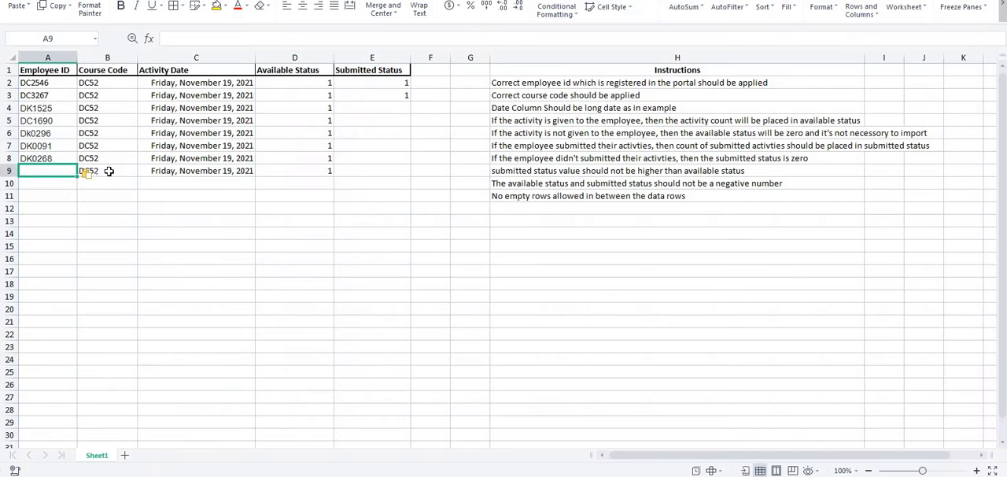
left_click(53, 122)
key("alt+Tab")
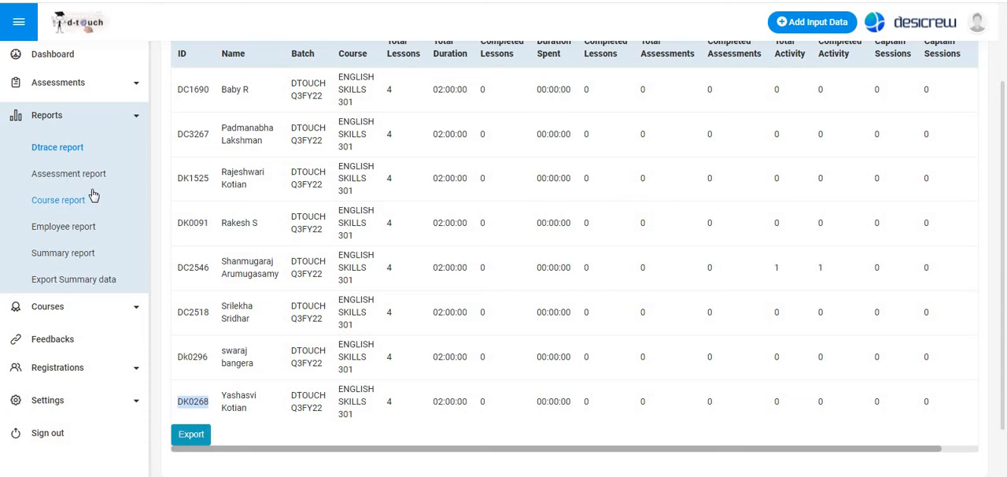
left_click(254, 291)
key("alt+Tab")
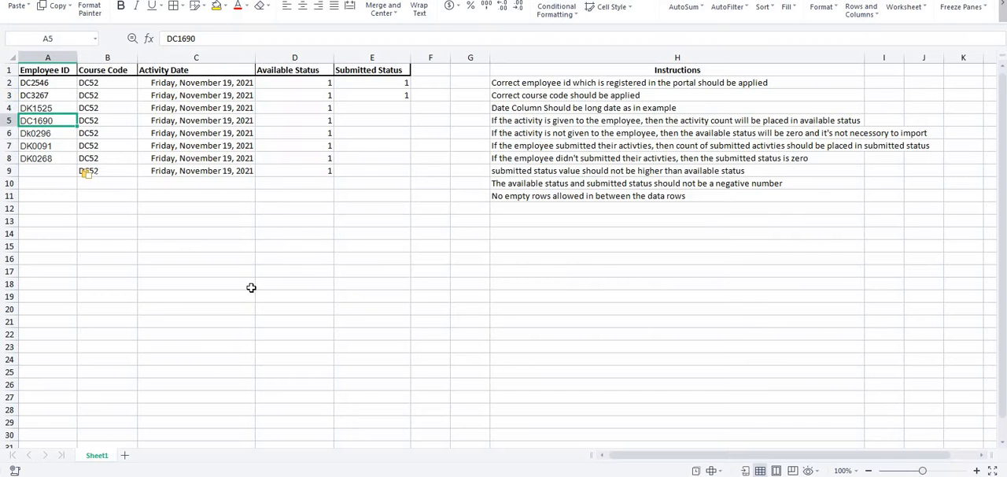
key("alt+Tab")
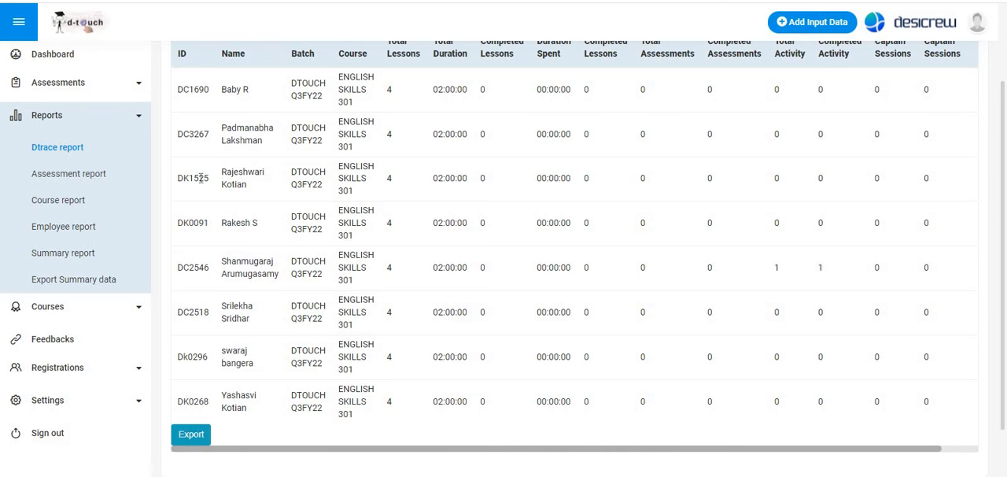
key("alt+Tab")
key("alt+Tab")
key("alt+Tab")
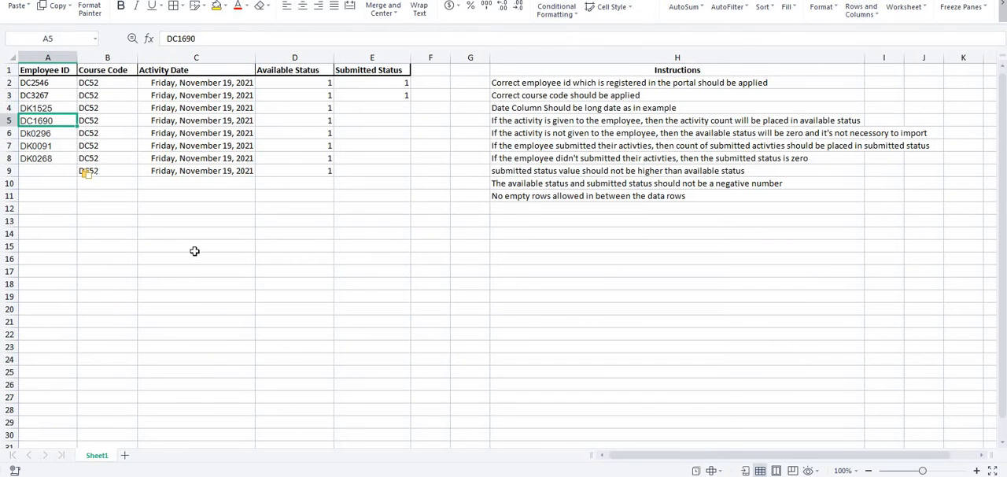
key("alt+Tab")
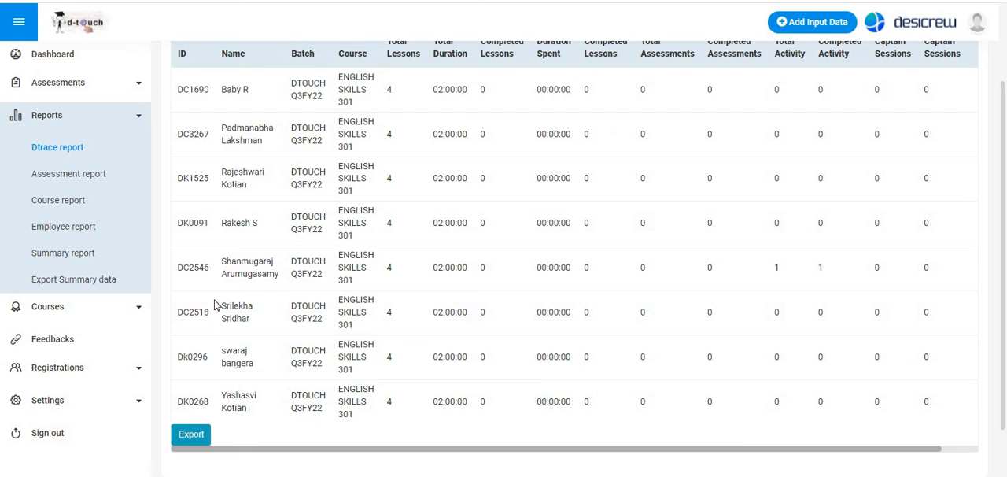
key("alt+Tab")
key("alt+Tab")
- Copy the sixth listed employee's ID from the Dtrace report into cell A9 of the import template
key("alt+Tab")
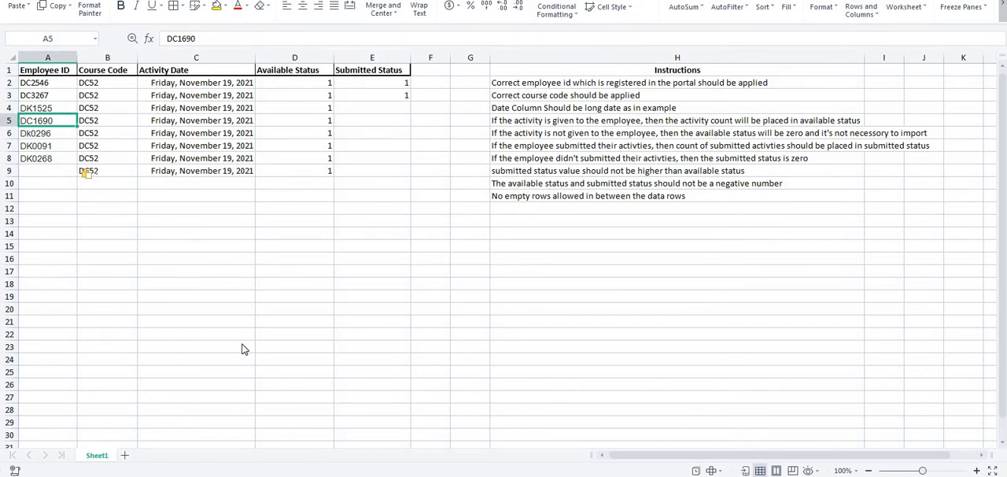
key("alt+Tab")
left_click_drag(208, 312, 174, 318)
key("ctrl+c")
key("alt+Tab")
left_click(49, 173)
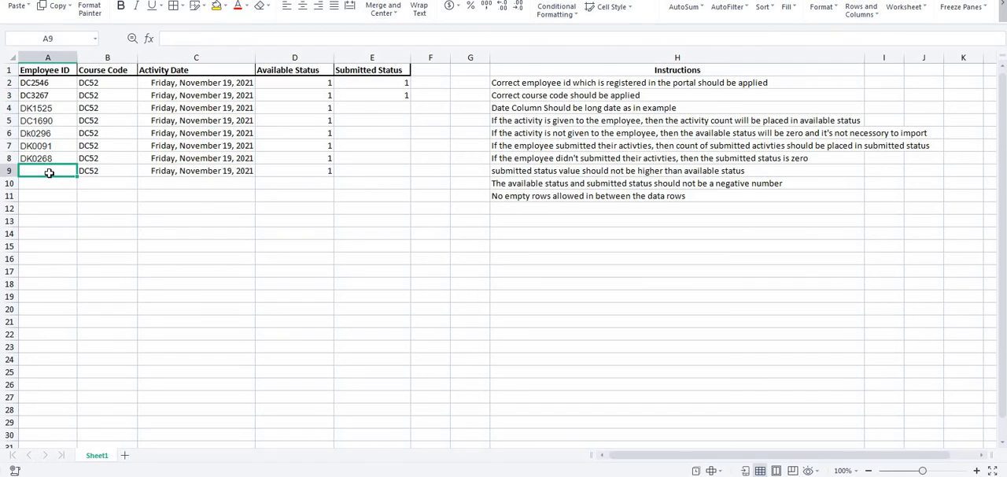
key("ctrl+v")
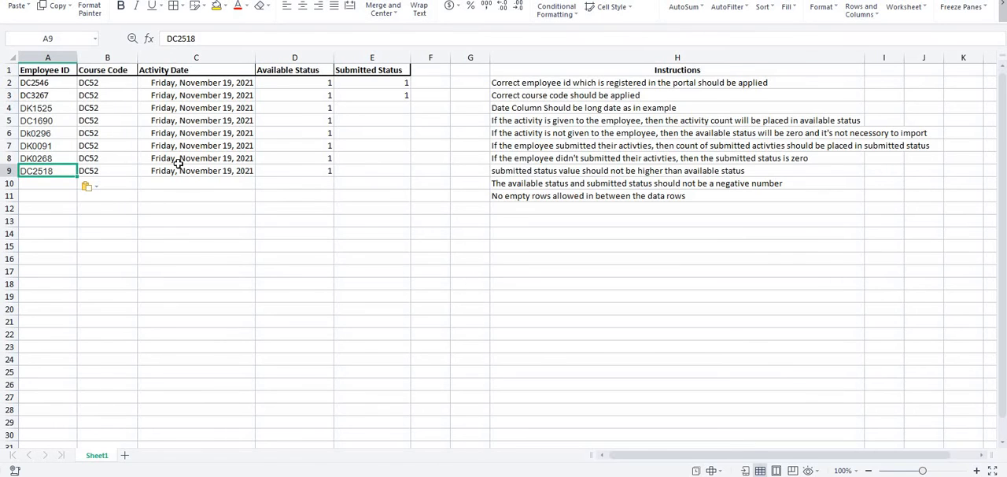
- Enter the submitted status 1 in cell E4 and 0 in cell E5, checking against the Dtrace report
left_click(378, 111)
key("alt+Tab")
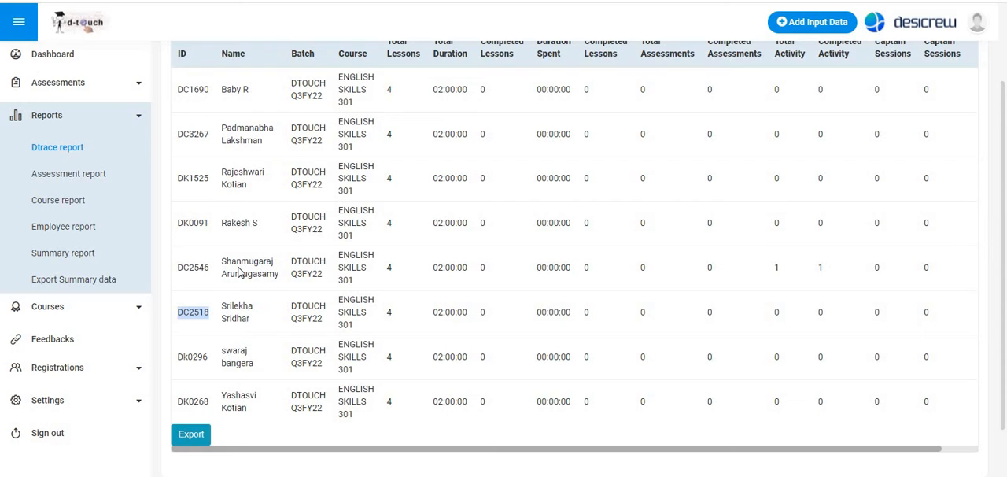
key("alt+Tab")
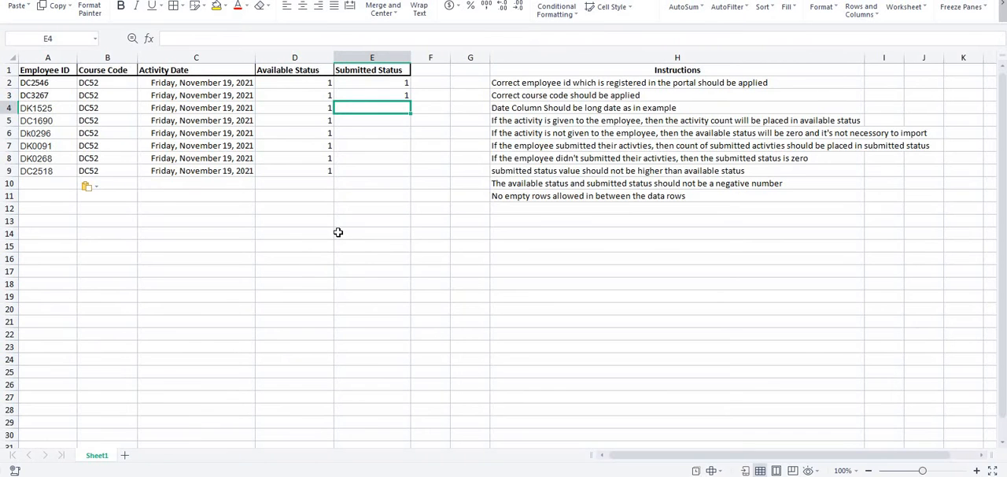
type("1")
key("Return")
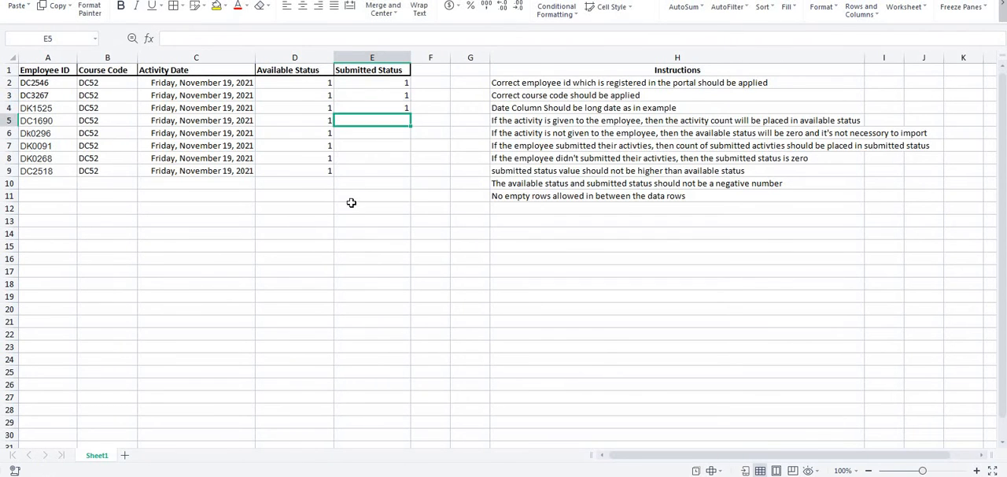
key("alt+Tab")
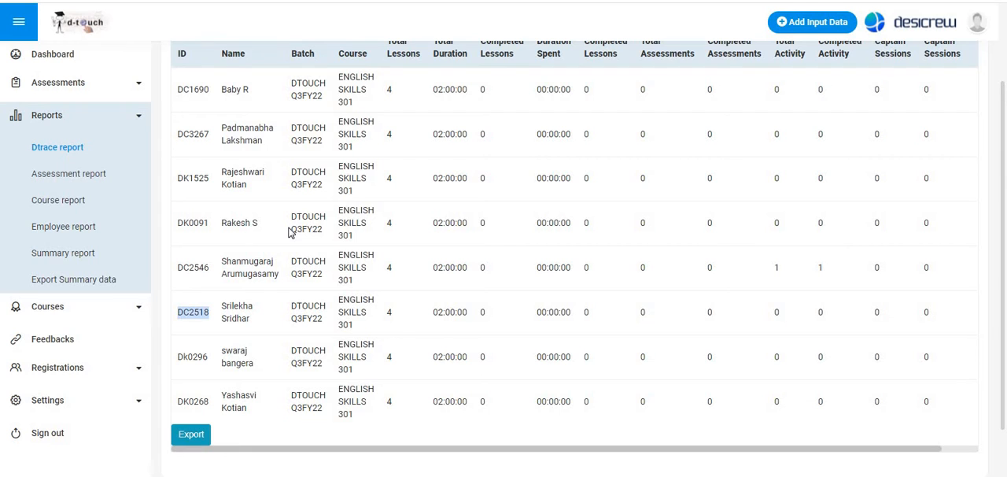
key("alt+Tab")
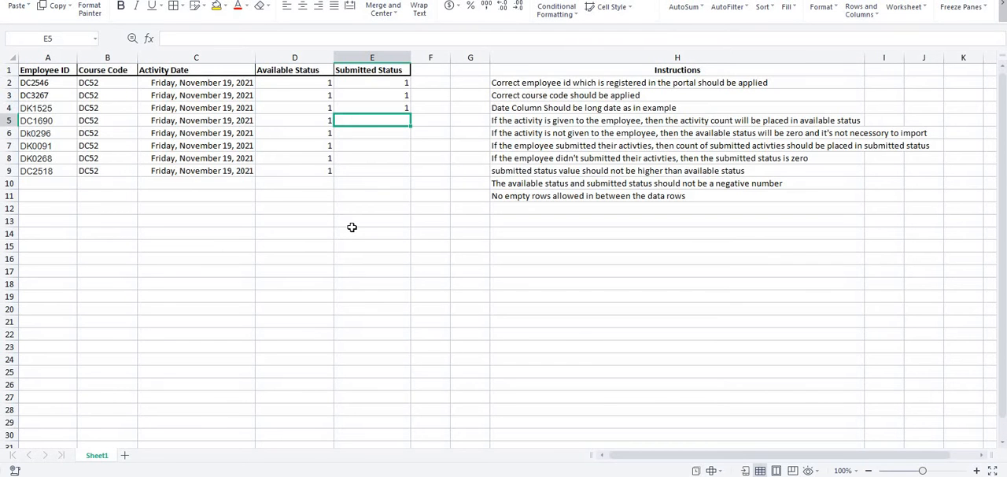
type("0")
key("Return")
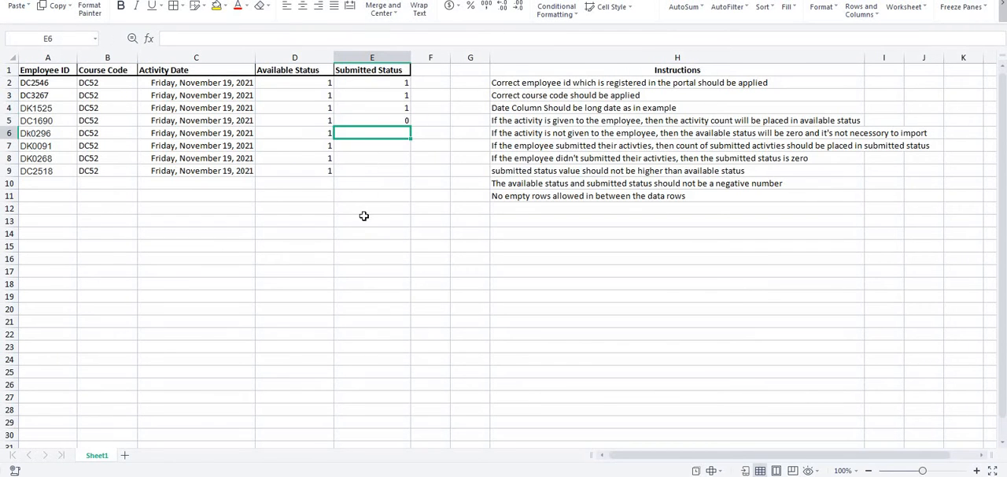
key("alt+Tab")
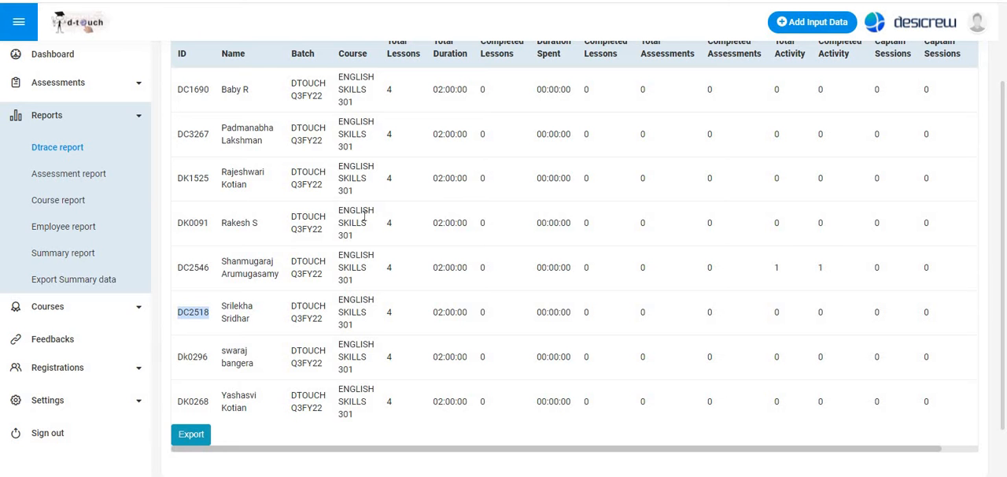
- Enter the submitted status 1 in cell E6 and 0 in cell E7, checking against the Dtrace report
key("alt+Tab")
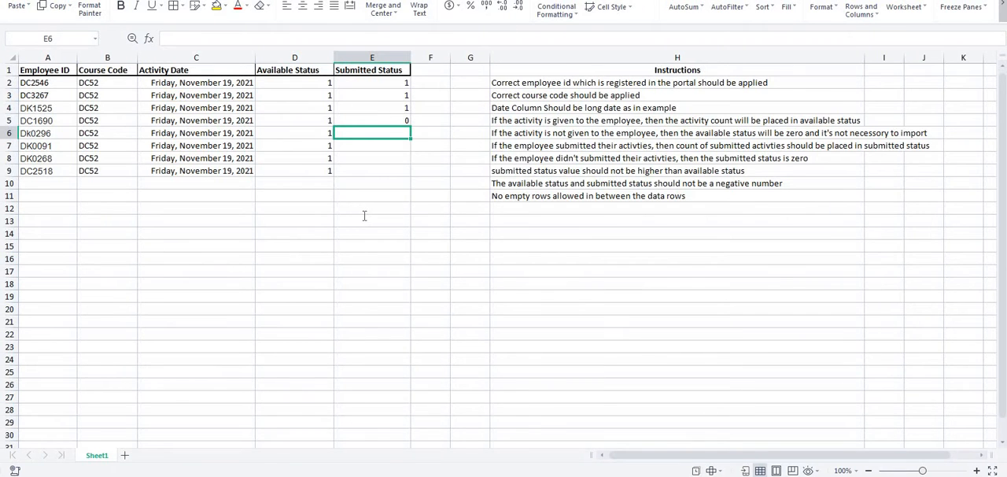
key("alt+Tab")
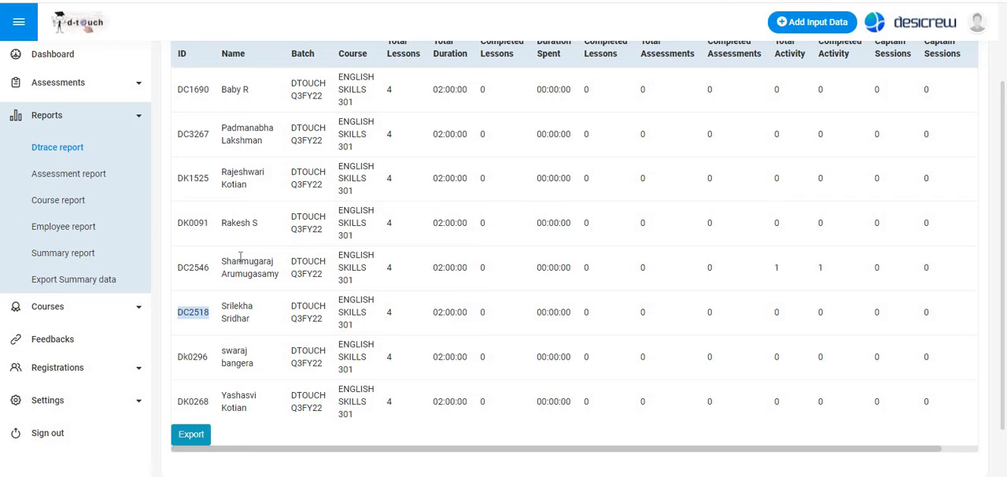
key("alt+Tab")
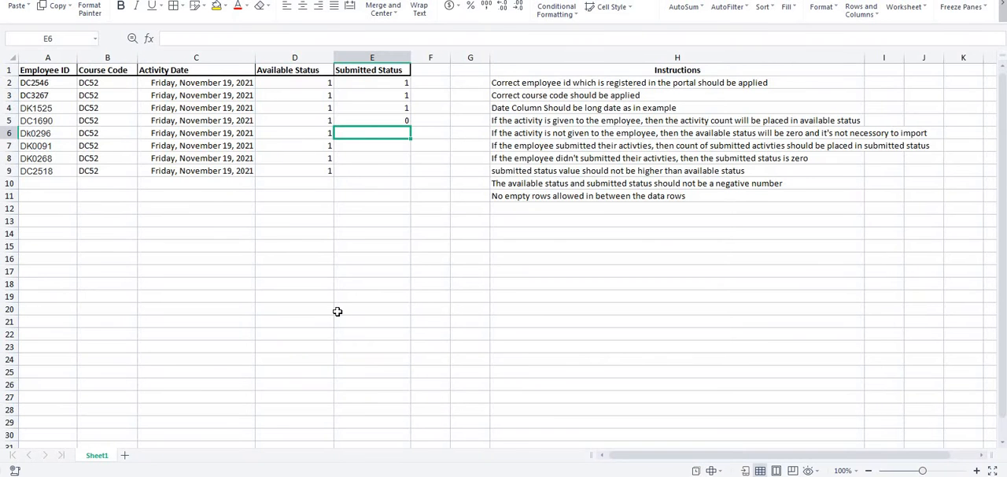
type("1")
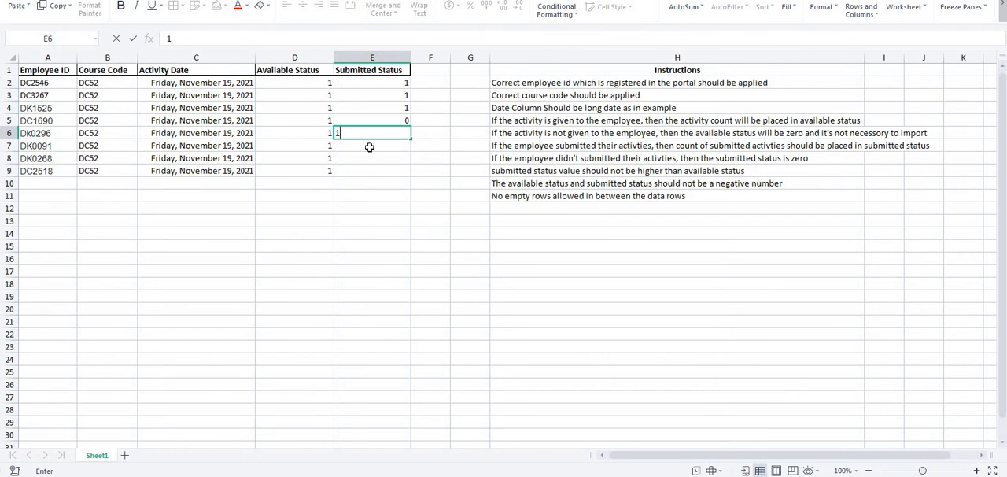
key("Return")
key("alt+Tab")
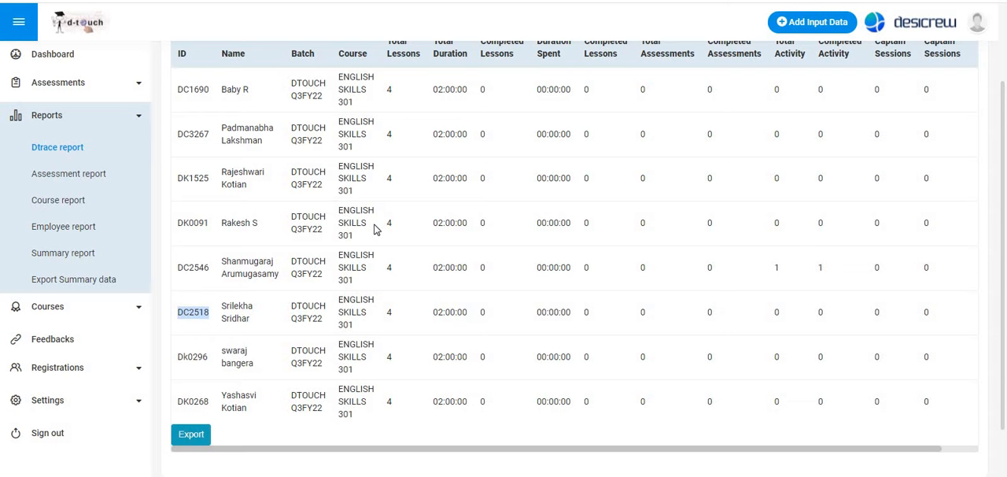
key("alt+Tab")
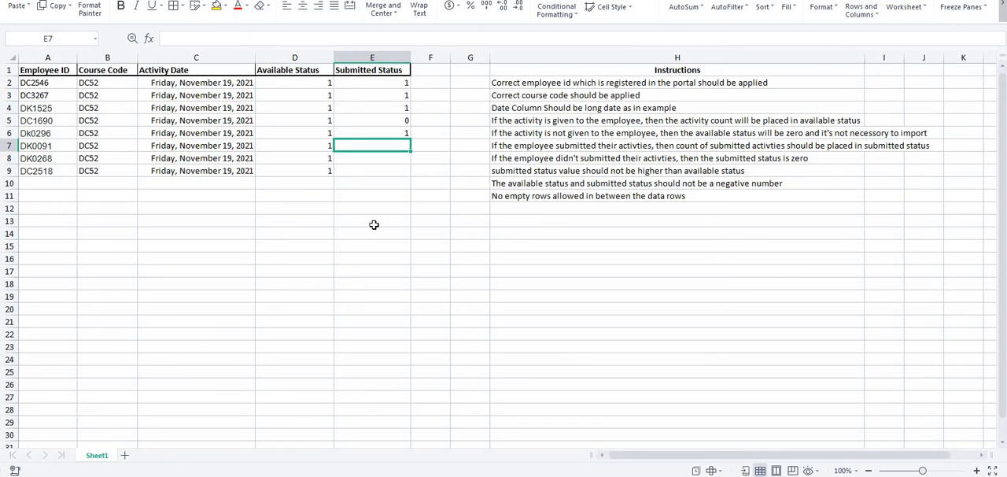
type("0")
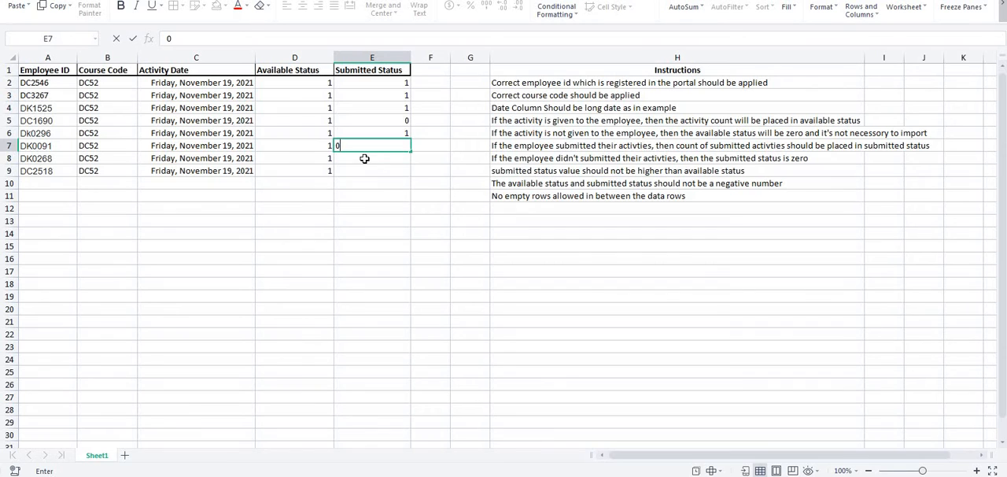
key("Return")
- Check the Dtrace report again and enter the submitted status 0 in cells E8 and E9 of the import template
key("alt+Tab")
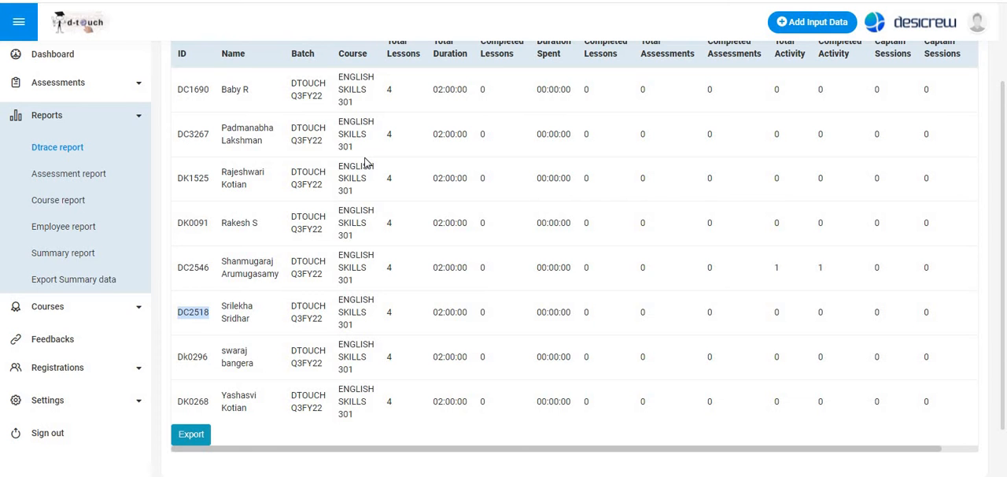
key("alt+Tab")
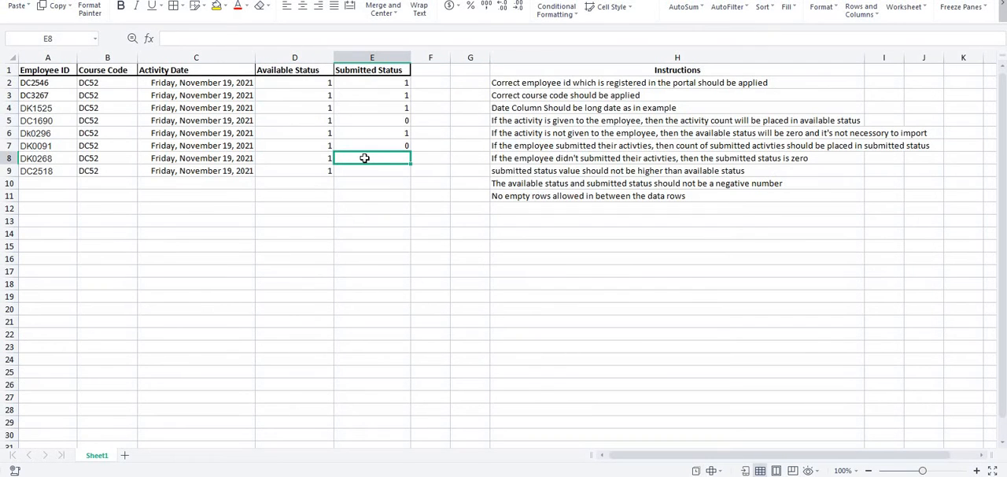
type("0")
key("Return")
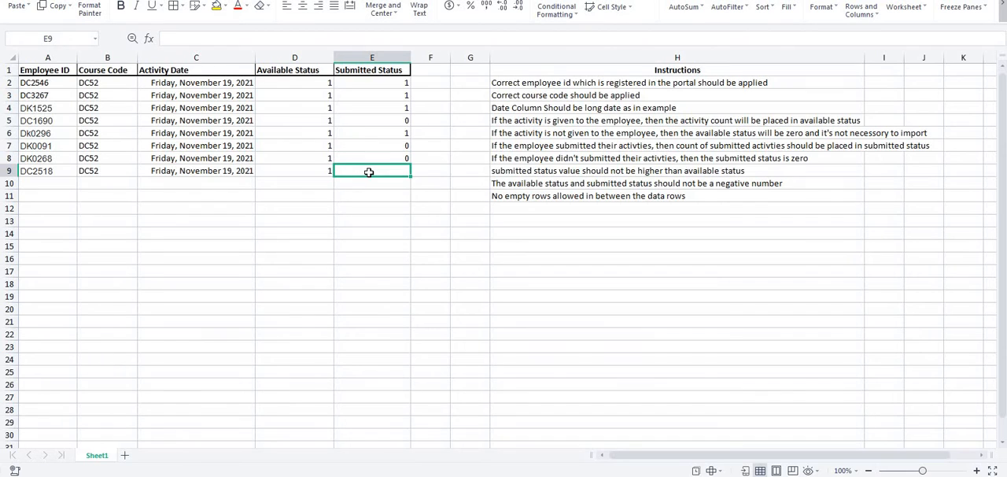
type("0")
left_click(373, 221)
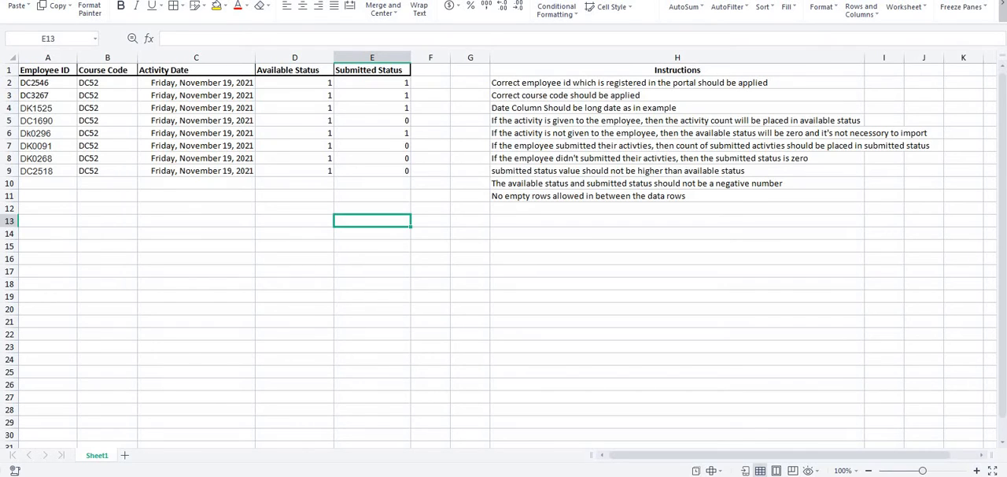
- Save a copy of the filled import template to the Desktop as "English Skills 301 DTRACE bulk upload test" in XLSX format
right_click(147, 1)
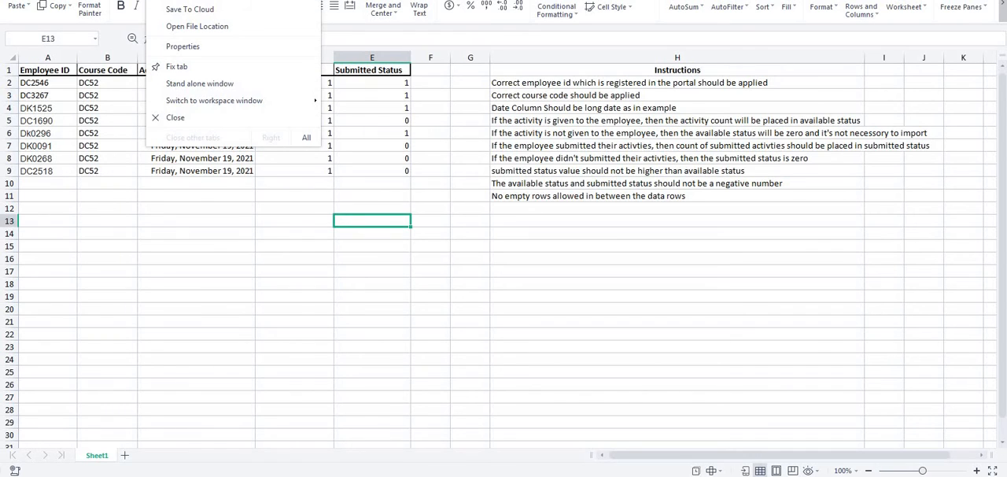
left_click(220, 2)
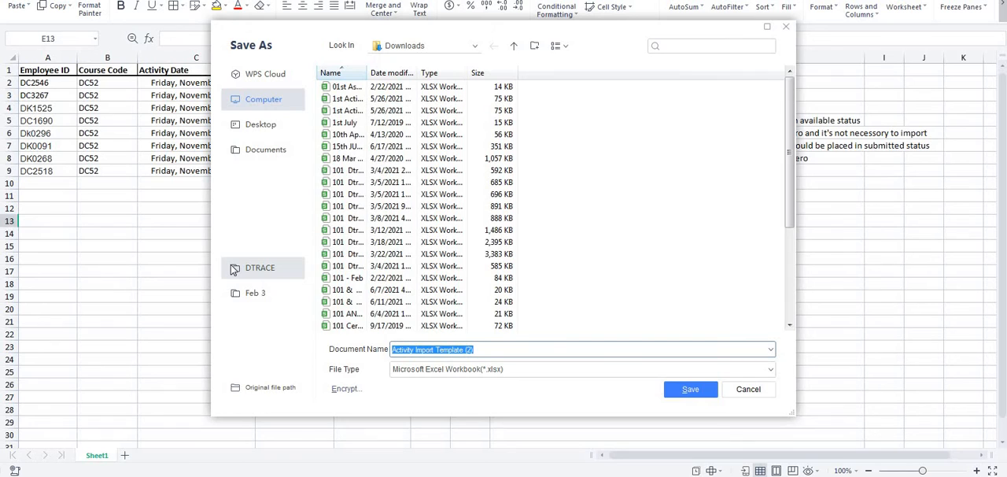
left_click(267, 128)
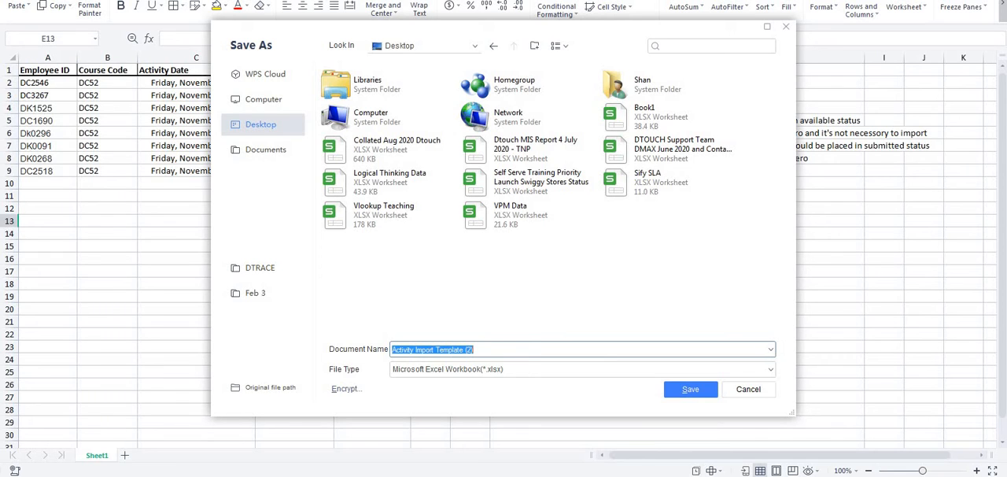
type("Englis")
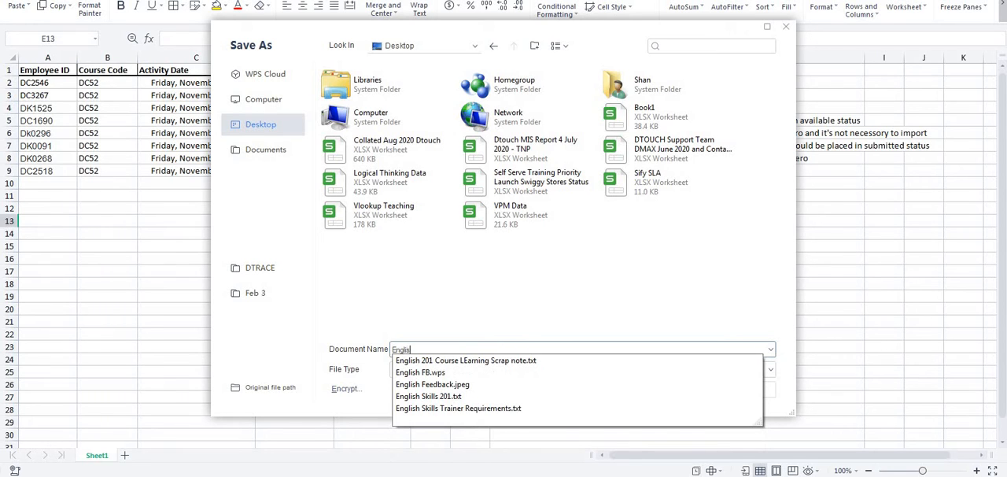
type("h Skills ")
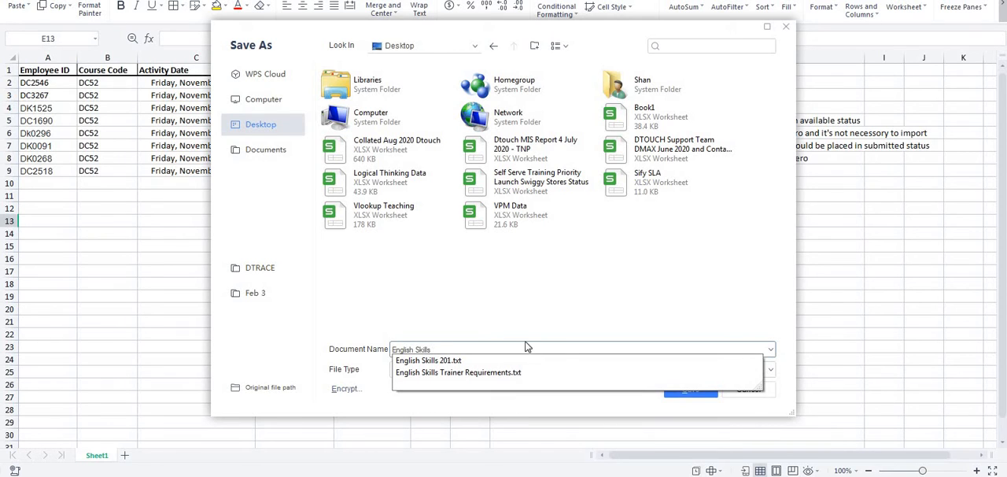
type("301")
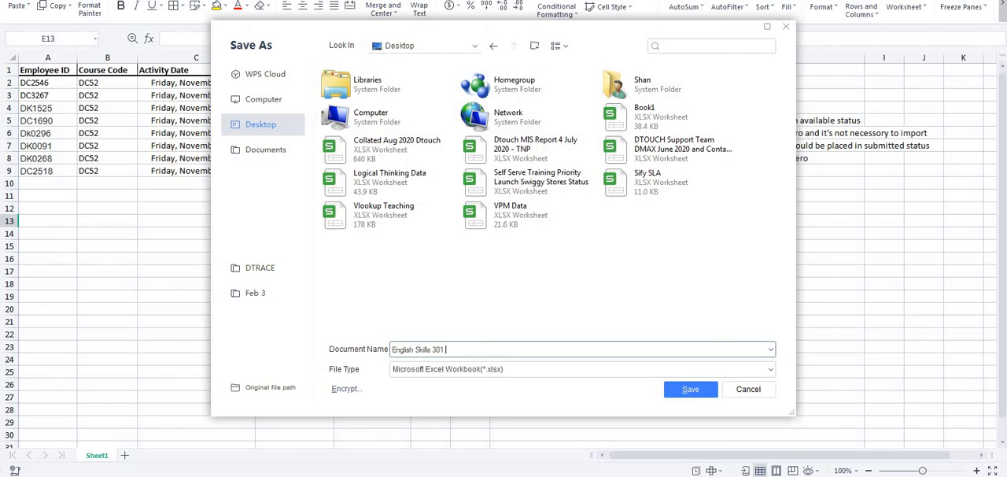
type(" DTRACE upload bulk")
key("BackSpace")
type("test")
left_click(683, 392)
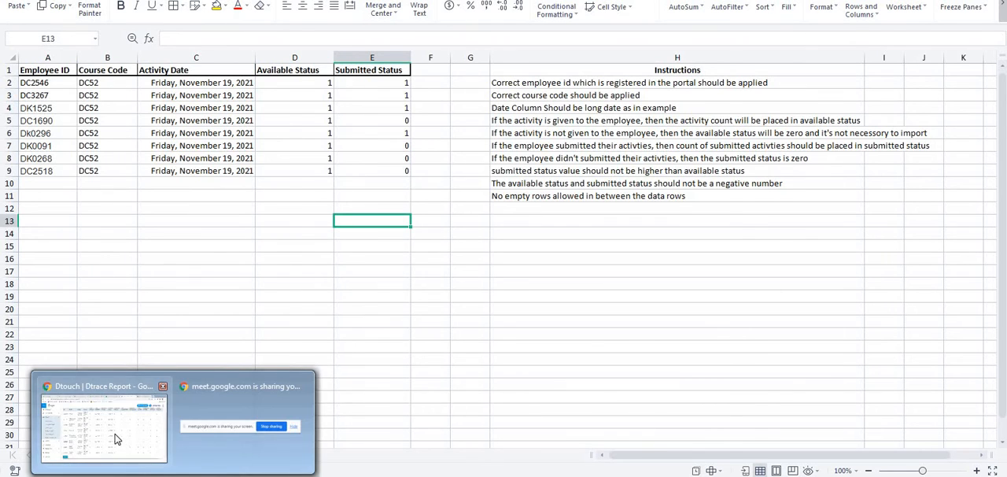
- Switch to the Dtouch portal, start a bulk upload of activity data and browse to the Desktop folder for its Excel file
left_click(116, 435)
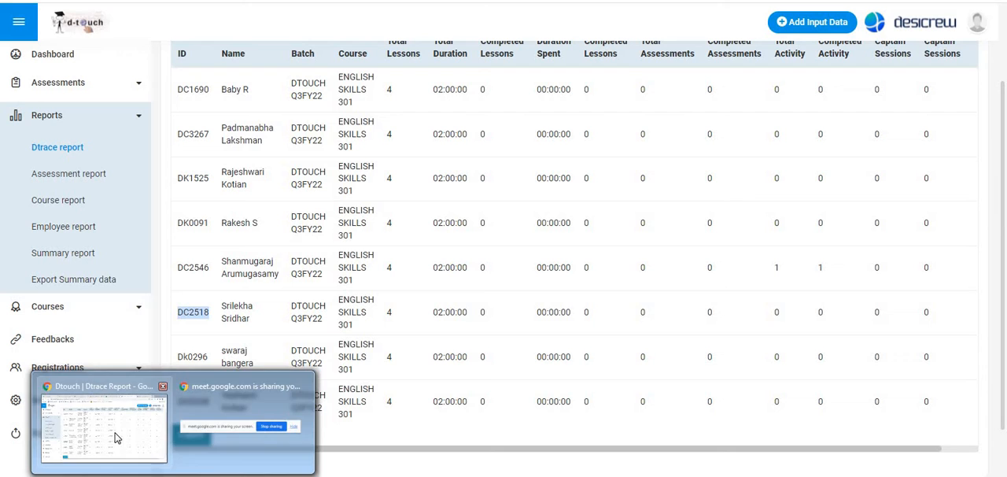
left_click(815, 23)
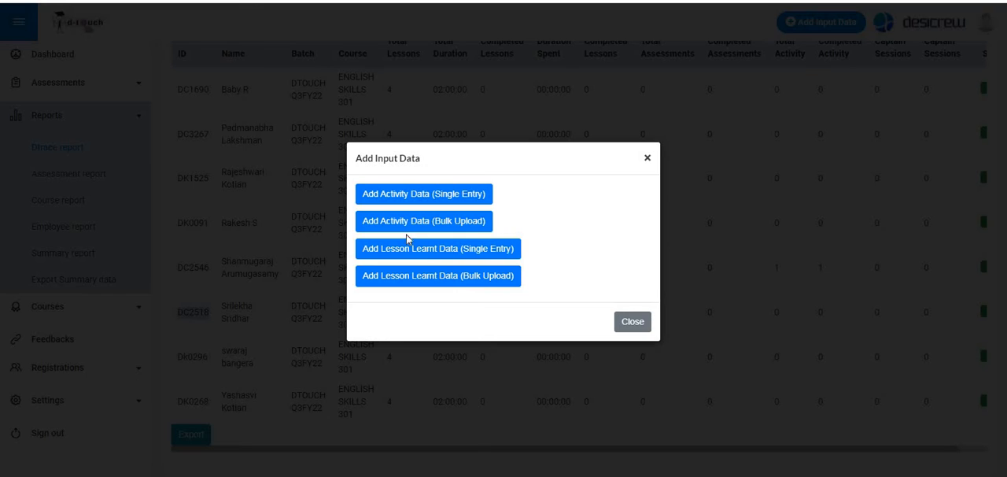
left_click(425, 225)
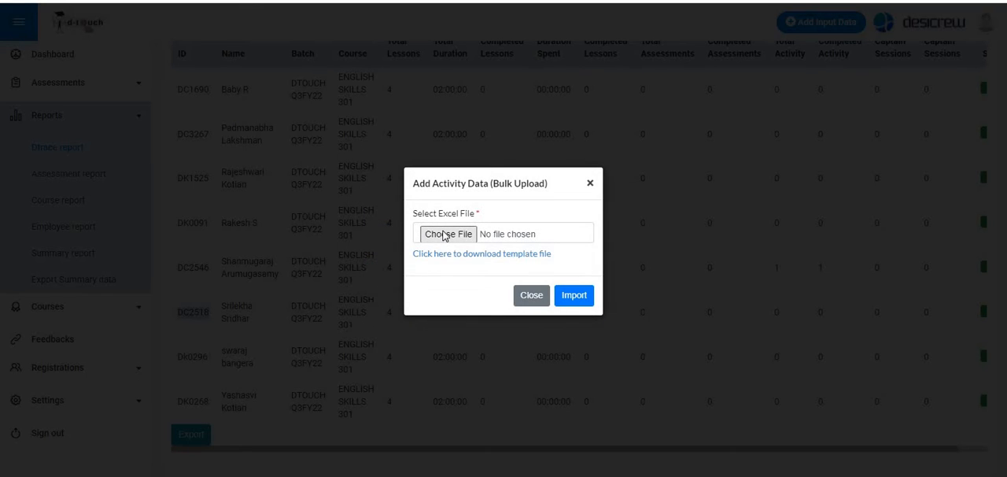
left_click(445, 235)
left_click(444, 235)
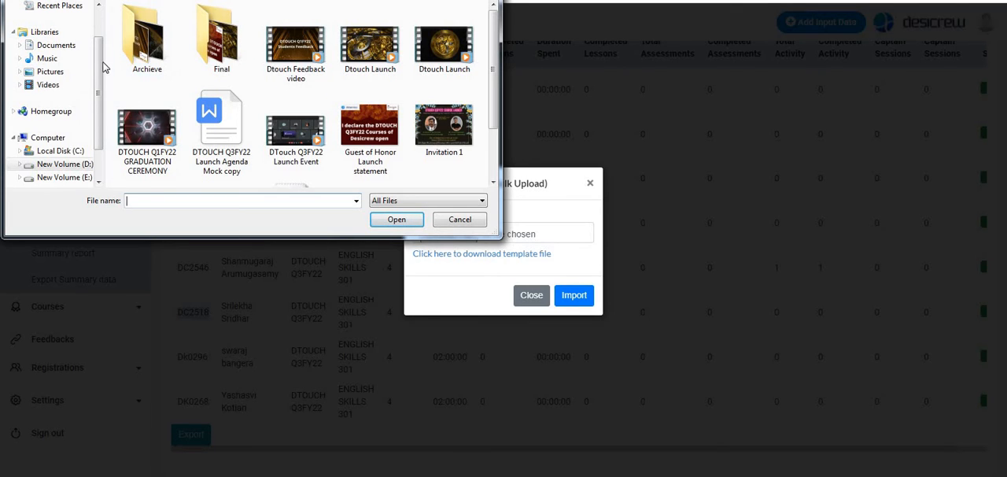
scroll(86, 27, "up", 1)
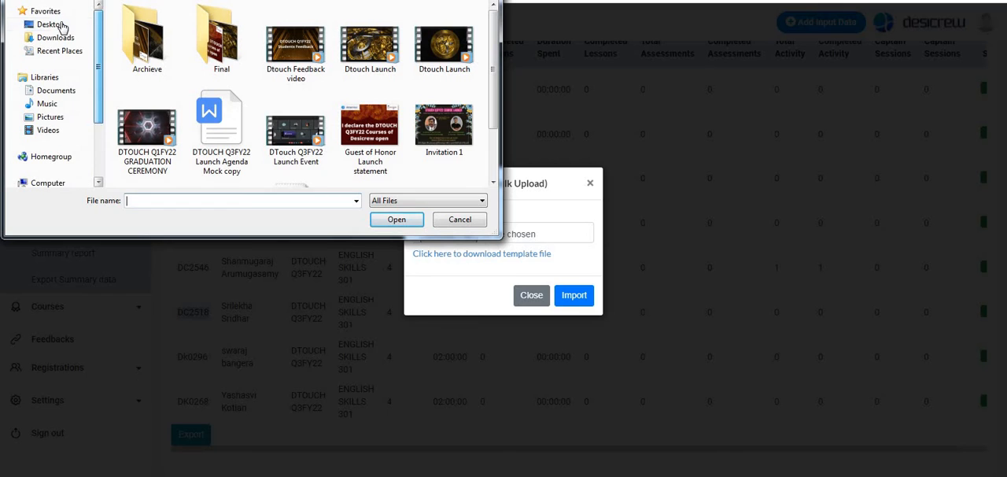
left_click(63, 25)
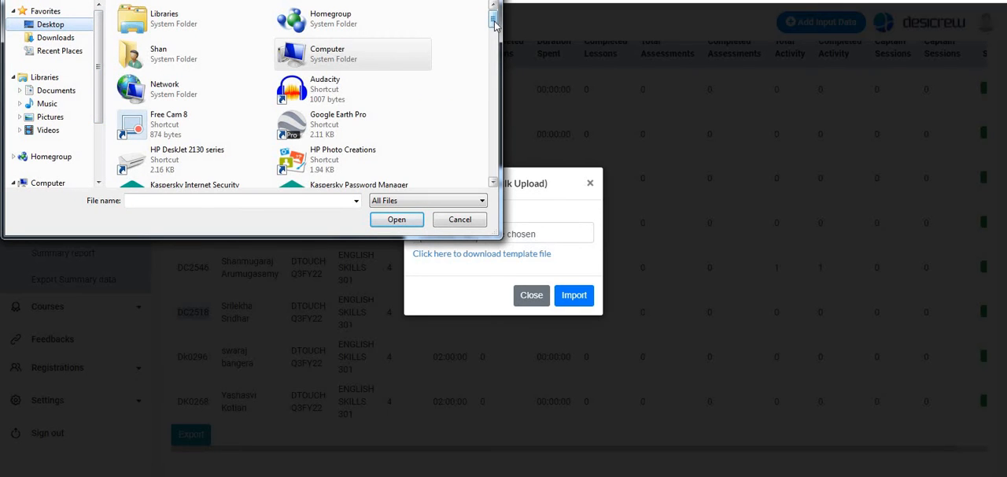
left_click_drag(494, 22, 494, 39)
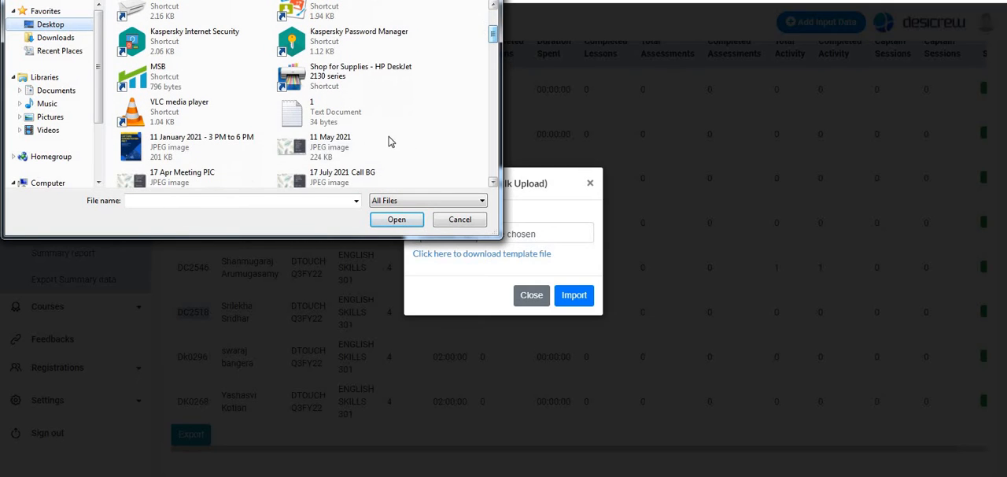
left_click(384, 153)
key("e")
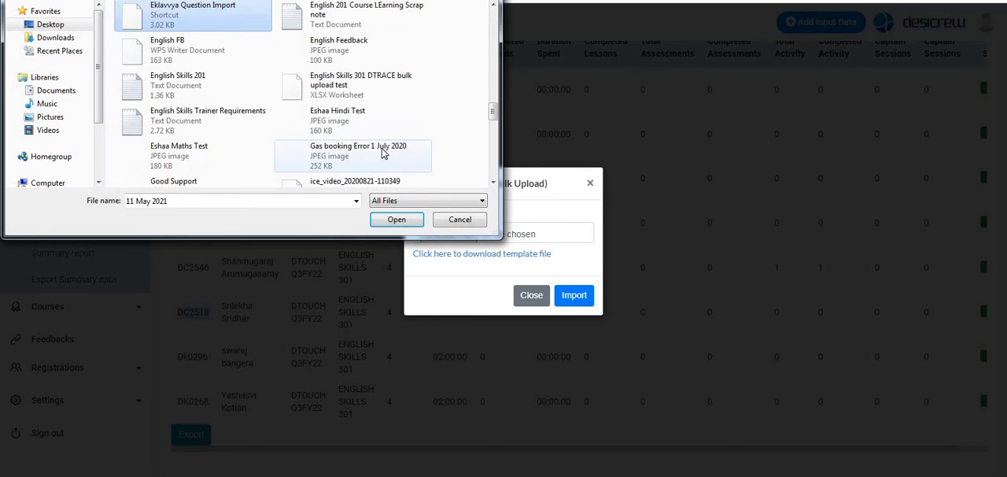
key("e")
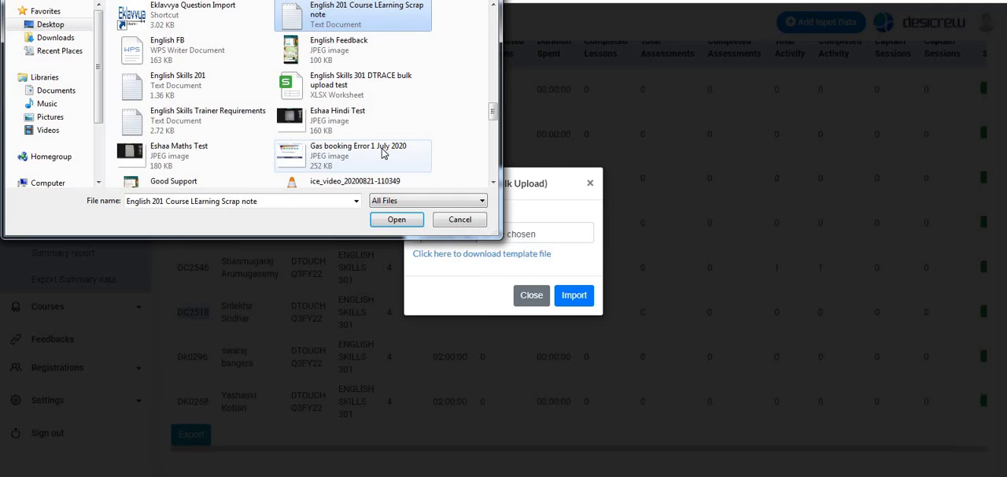
key("e")
key("e")
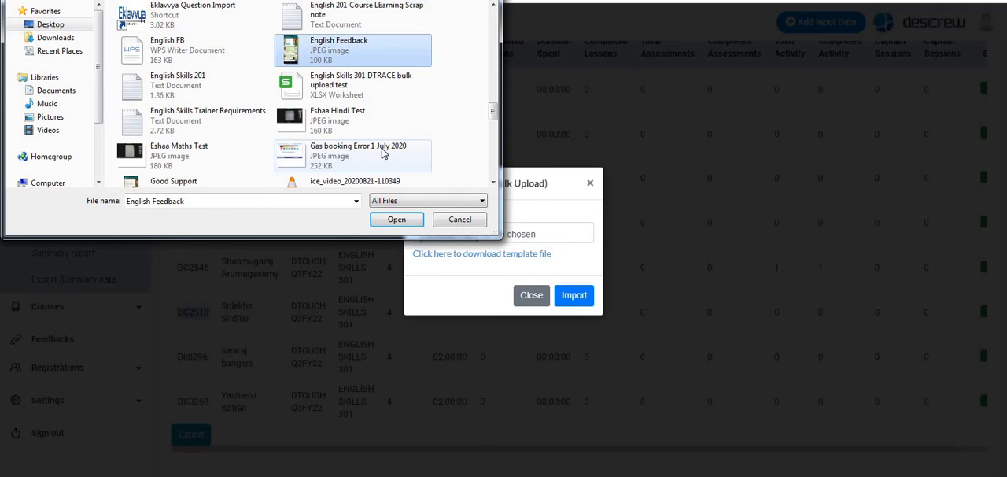
key("e")
key("e")
key("e")
key("e")
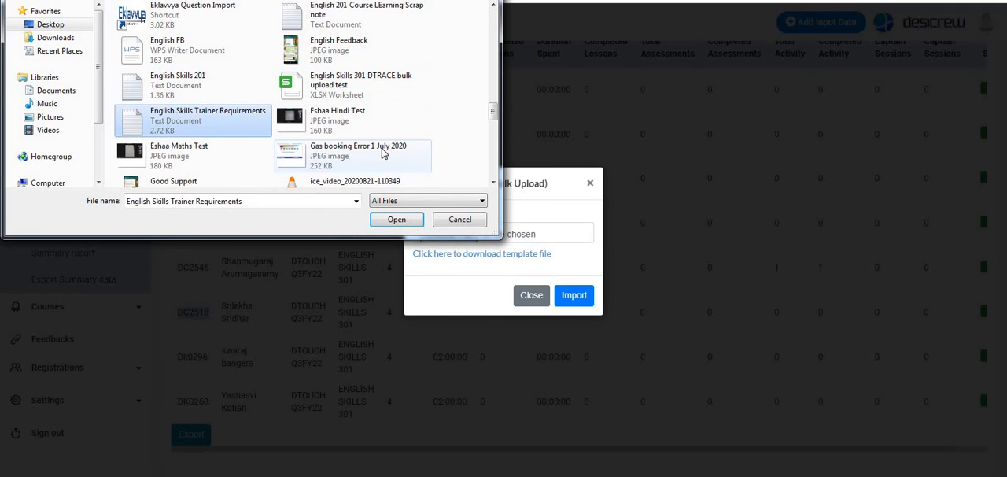
key("e")
key("e")
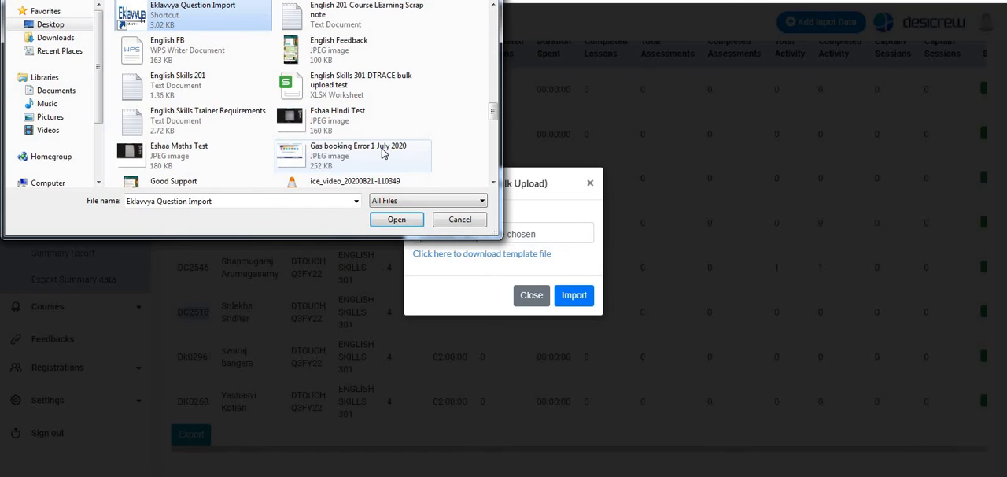
key("e")
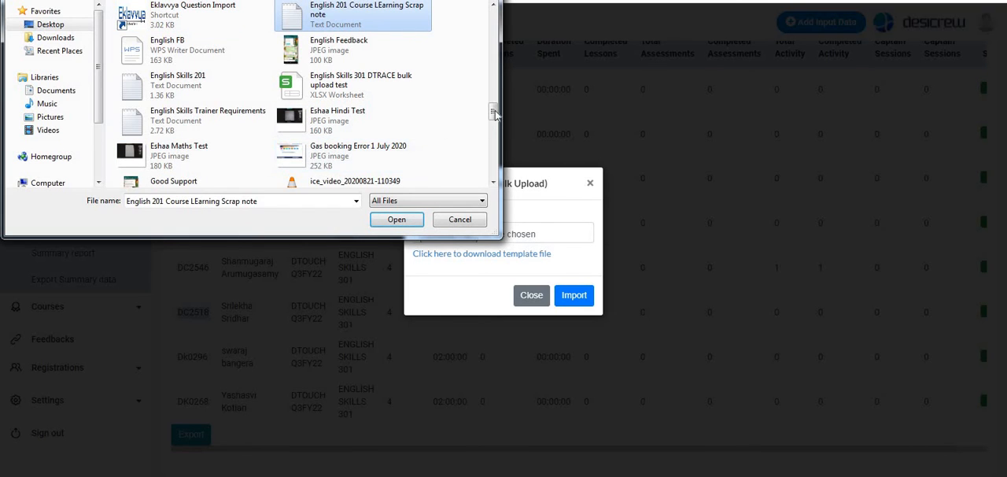
left_click_drag(492, 113, 499, 23)
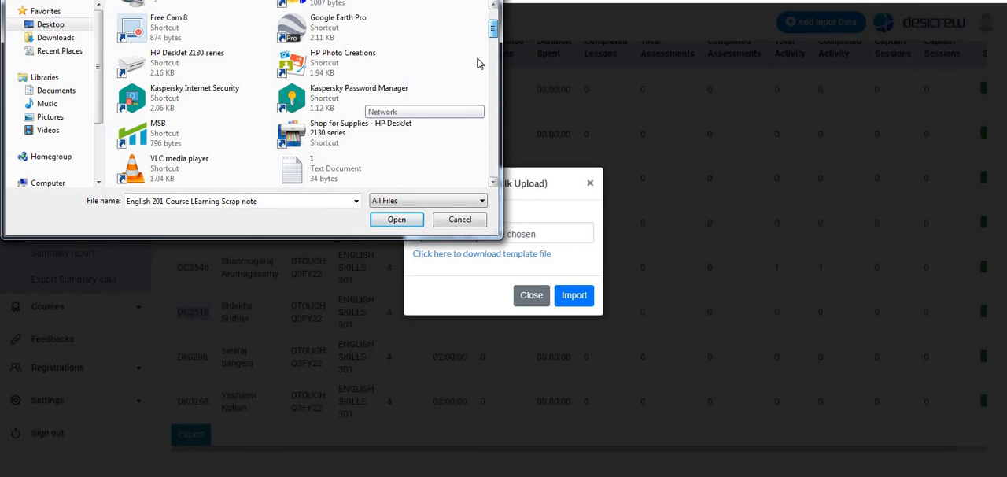
- Choose the XLSX file "English Skills 301 DTRACE bulk upload test" from the Desktop and import it as bulk activity data
left_click(384, 139)
key("e")
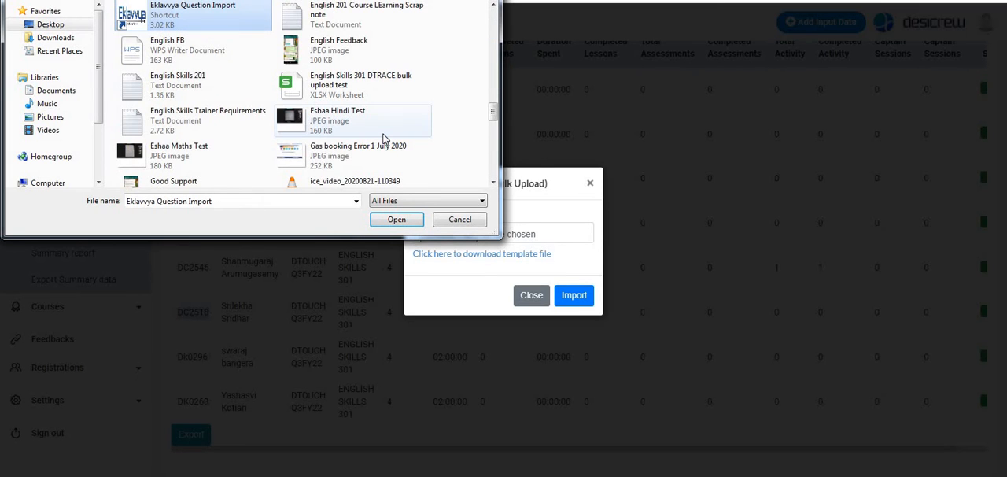
key("e")
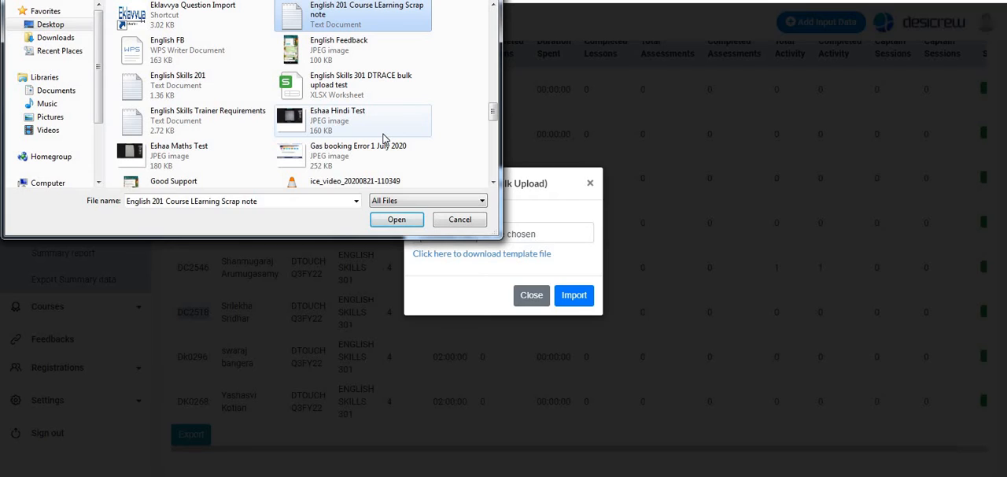
key("e")
key("e")
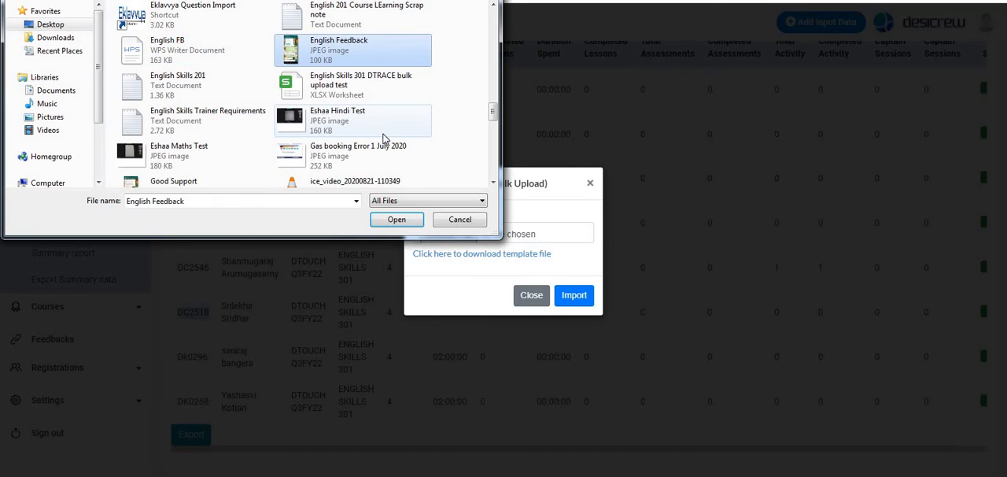
key("e")
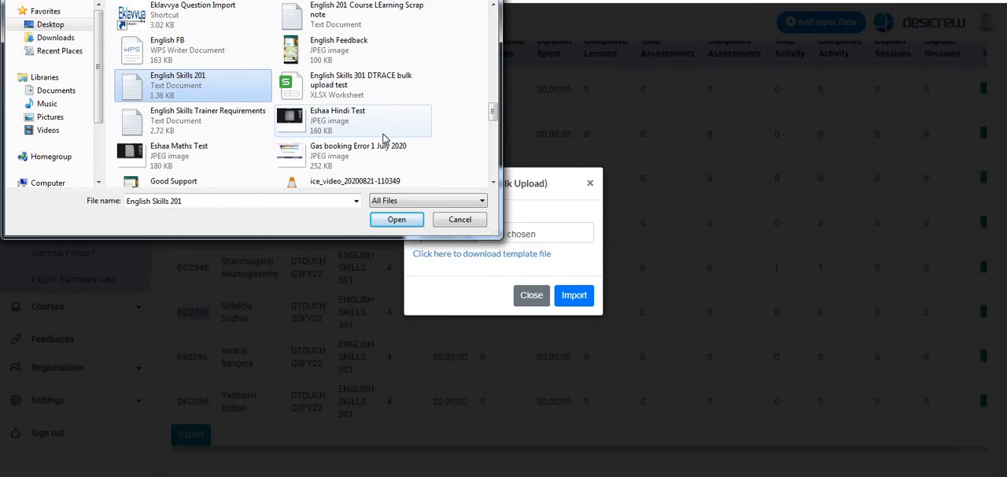
key("e")
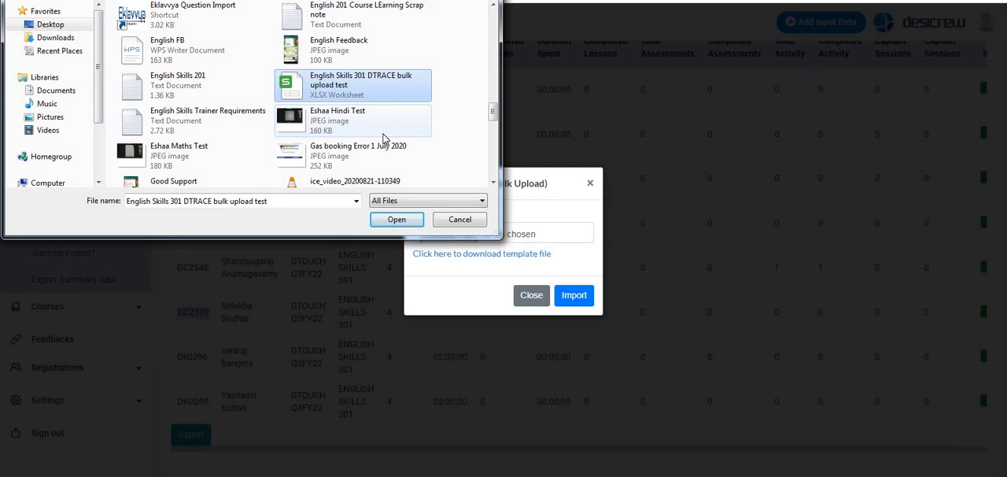
left_click(382, 95)
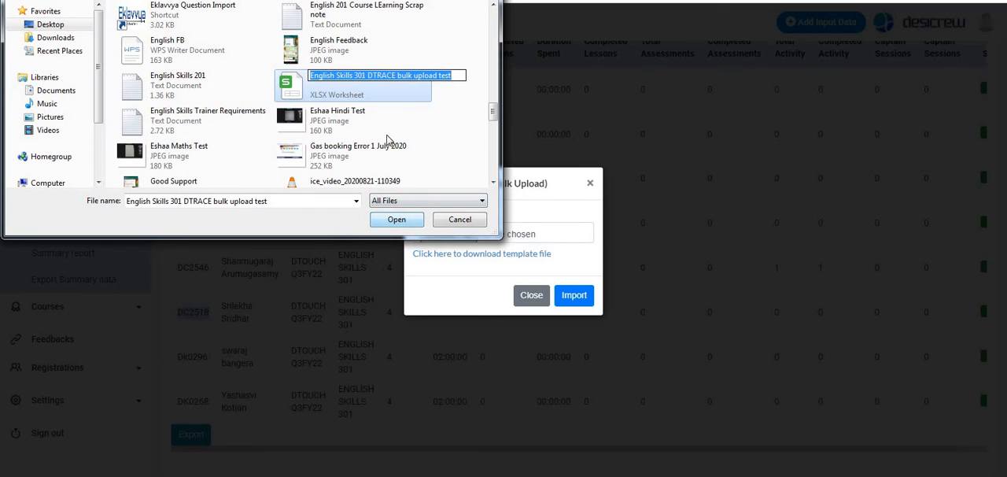
left_click(391, 95)
left_click(397, 223)
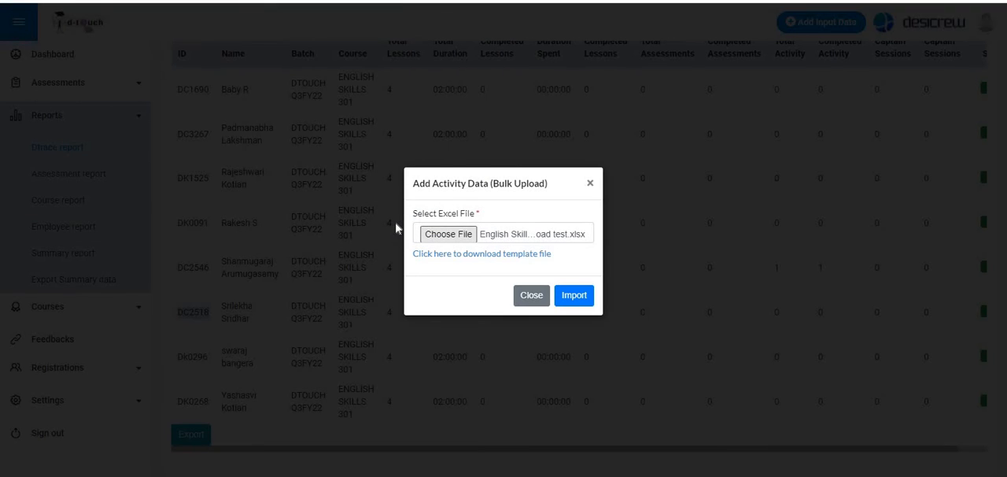
left_click(581, 297)
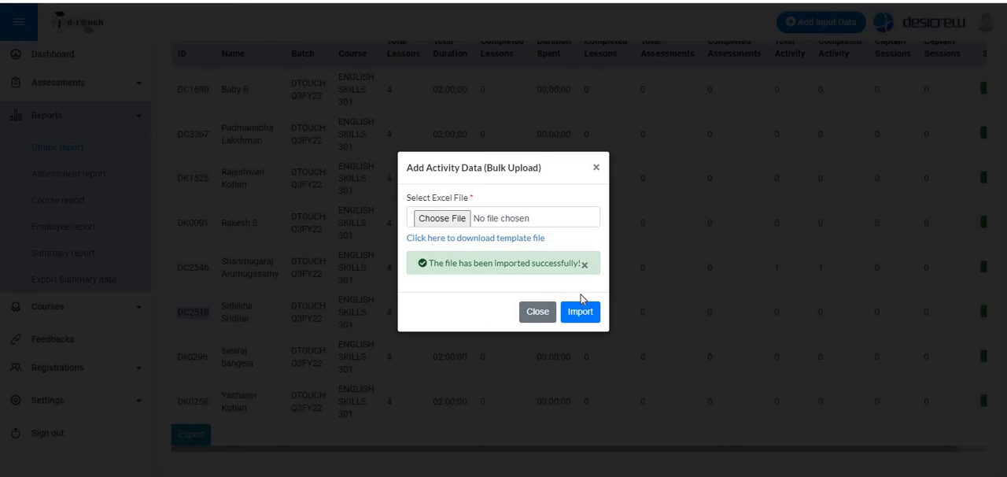
left_click(537, 313)
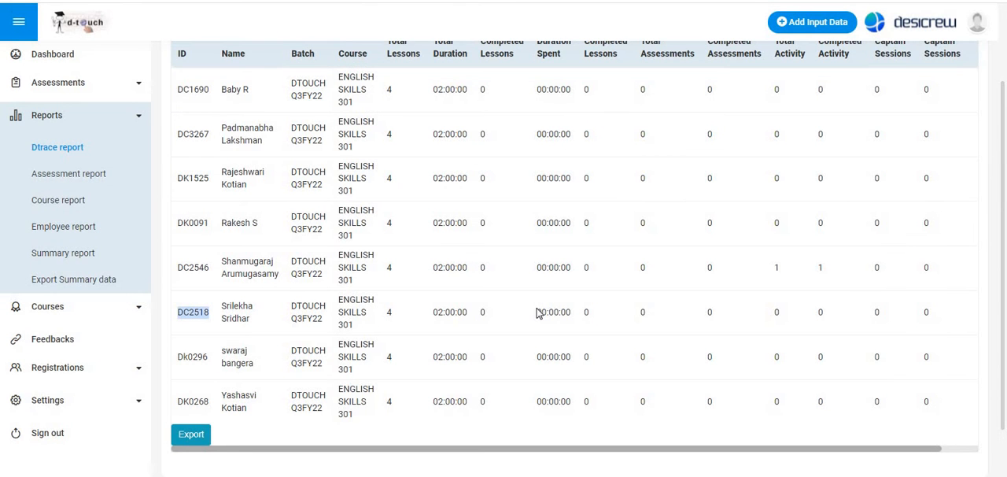
- Refresh the Dtrace report for ENGLISH SKILLS 301, batch DTOUCH Q3FY22, and check each employee's total and completed activity
scroll(540, 307, "up", 2)
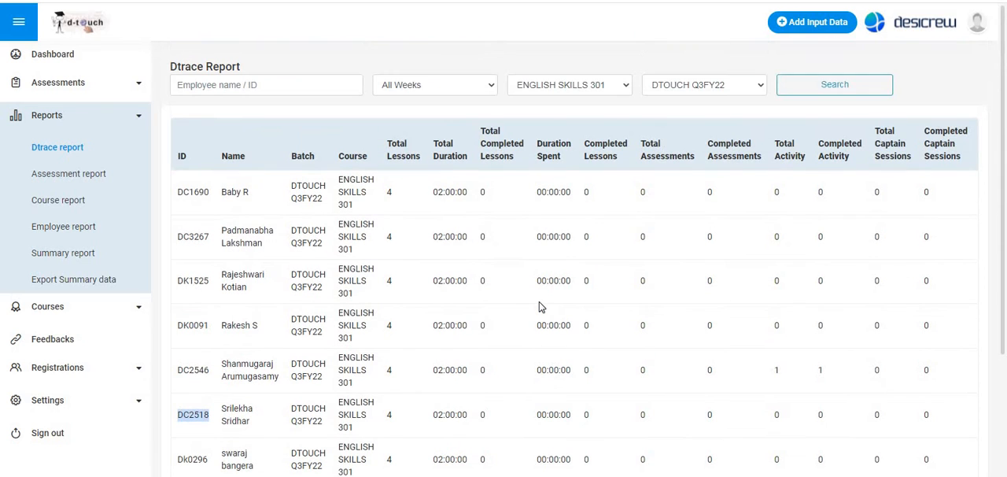
left_click(825, 91)
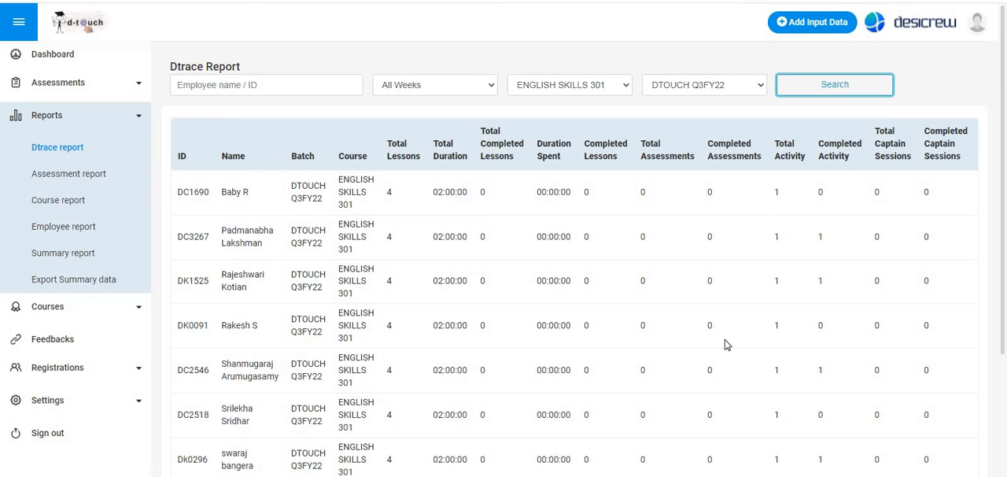
scroll(724, 339, "down", 2)
scroll(726, 345, "up", 2)
scroll(725, 343, "down", 2)
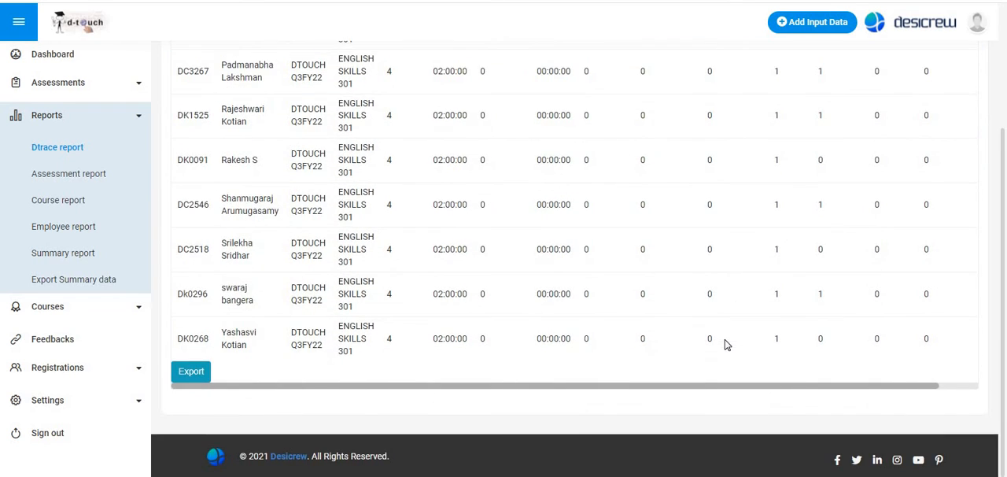
scroll(764, 258, "up", 2)
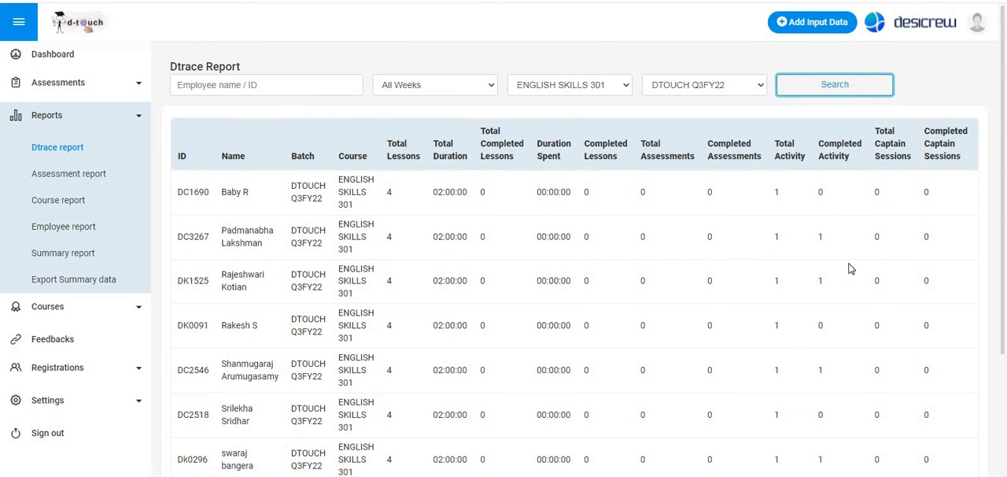
scroll(849, 260, "down", 1)
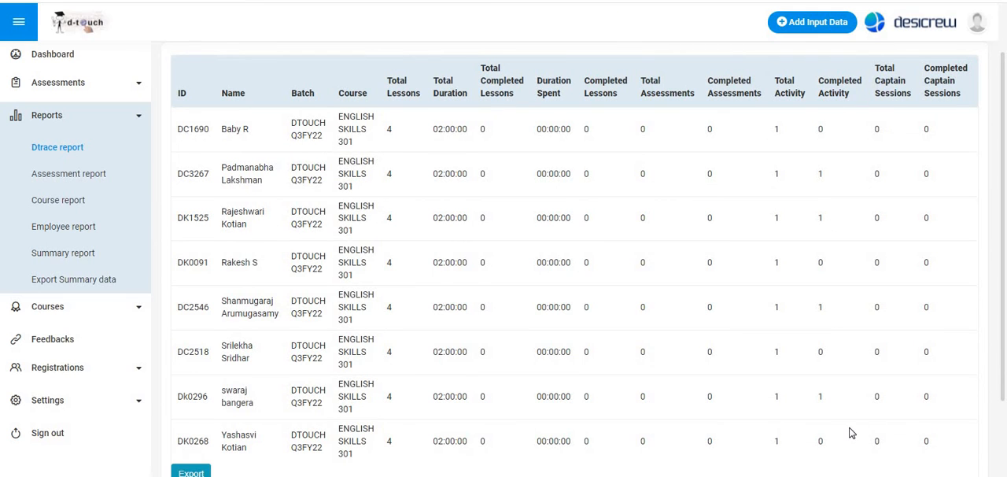
scroll(849, 432, "down", 2)
scroll(852, 337, "up", 3)
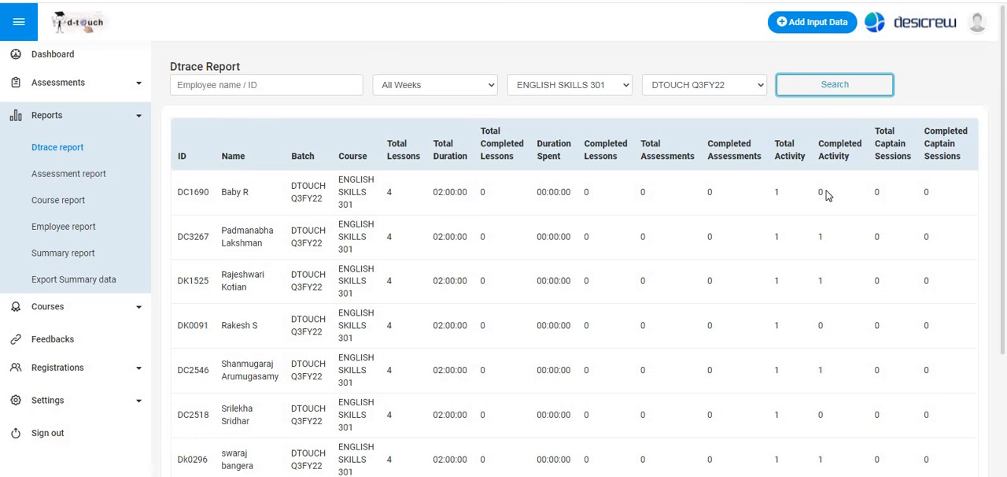
scroll(826, 195, "down", 5)
scroll(826, 195, "up", 5)
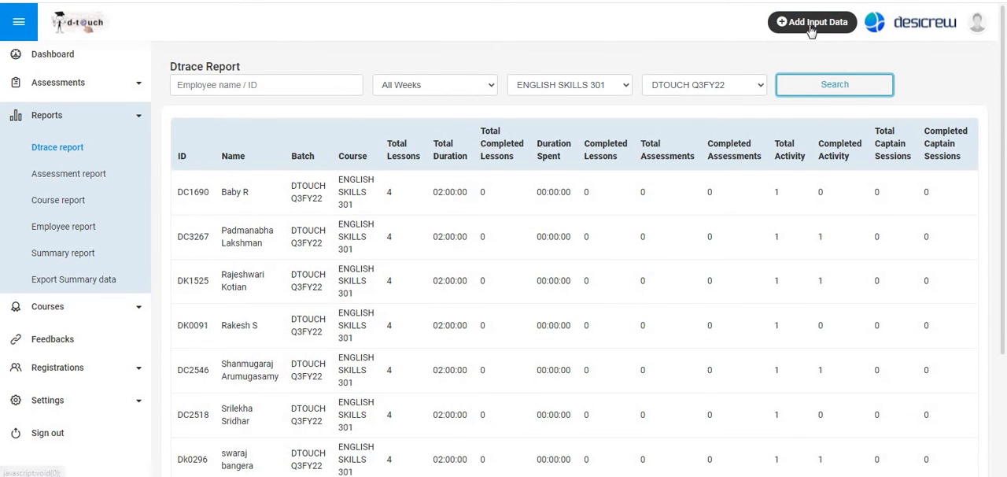
- Start a single entry of lesson learnt data for batch DTOUCH Q3FY22 and select the employee by ID
left_click(810, 28)
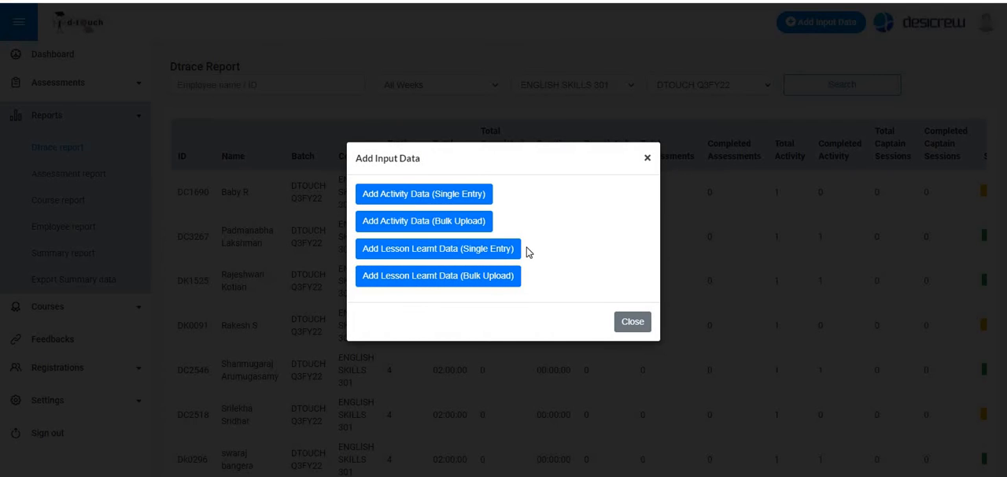
left_click(462, 250)
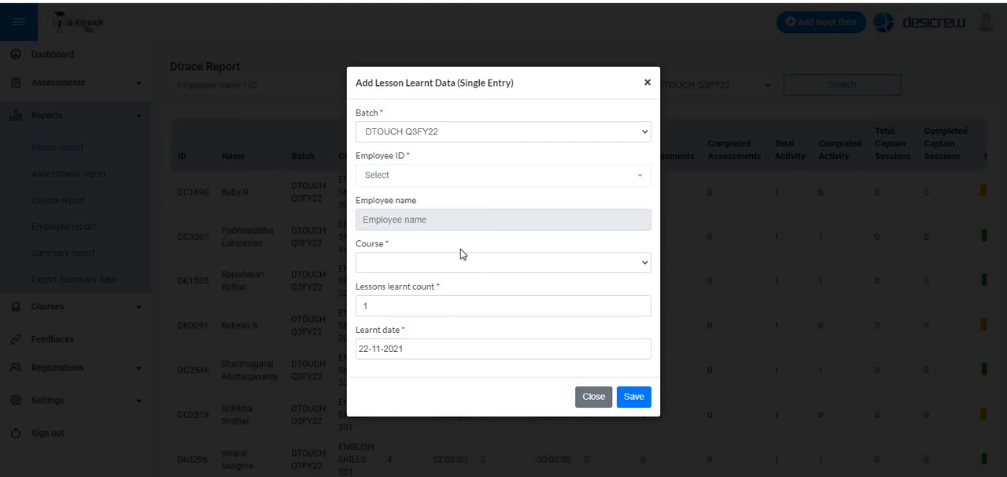
left_click(584, 177)
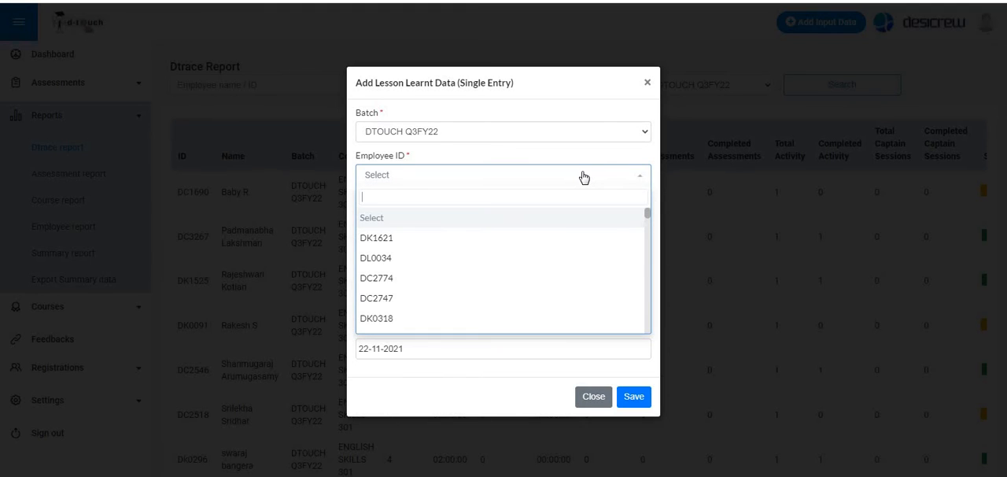
left_click(584, 177)
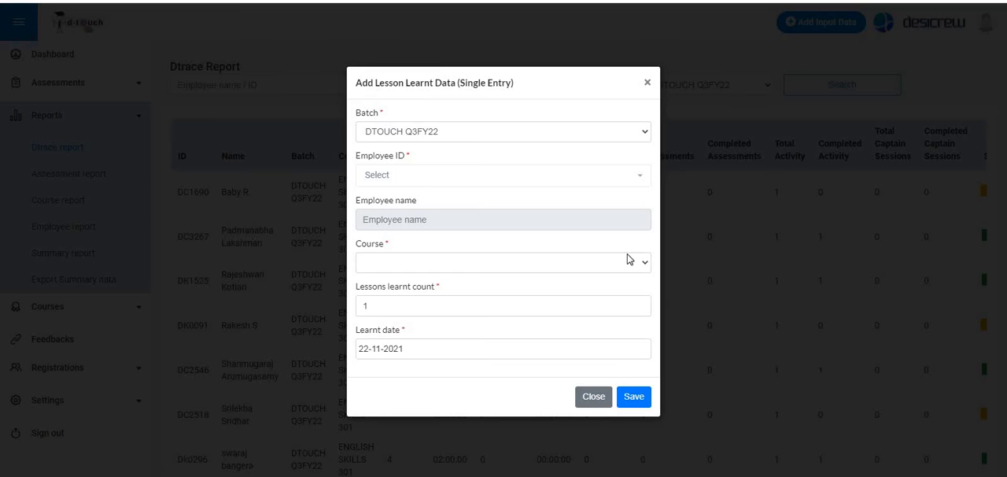
left_click(508, 174)
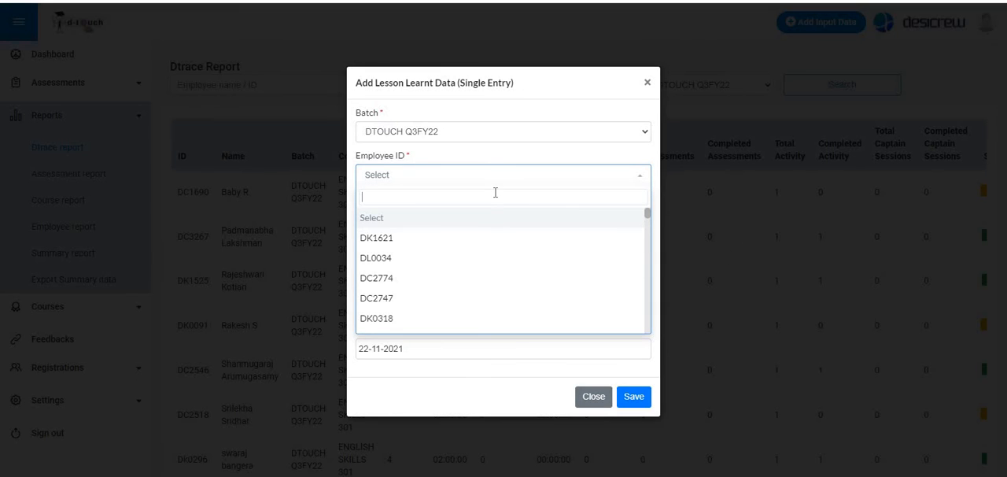
type("DC")
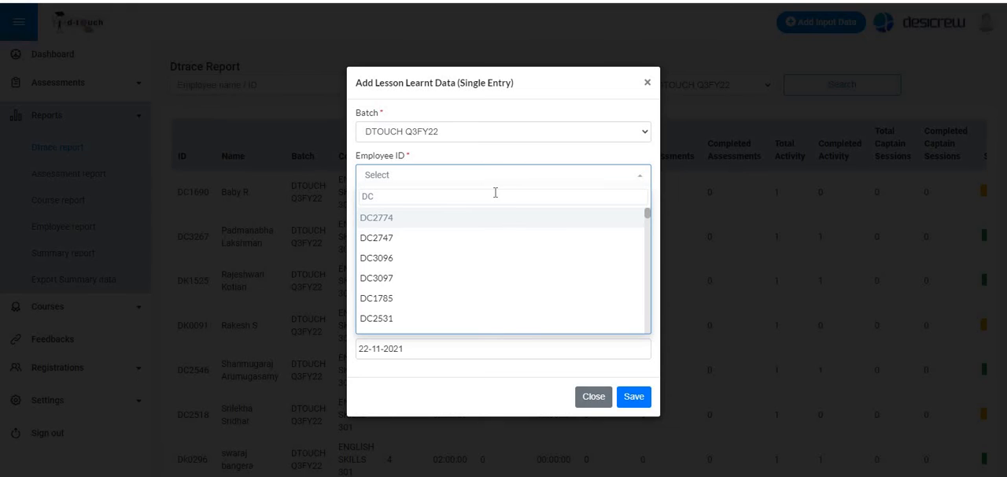
type("2546")
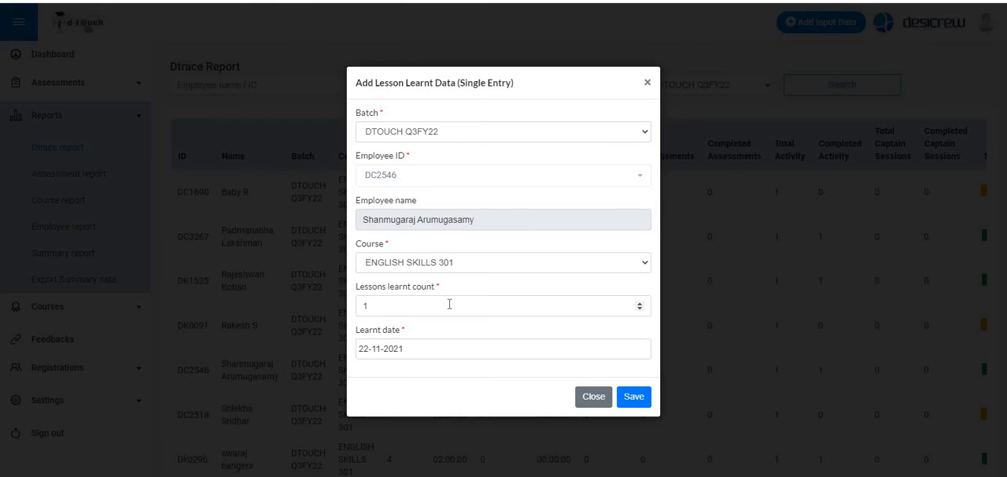
- Set the lessons learnt count to 4 and the learnt date to 19-11-2021
left_click(640, 303)
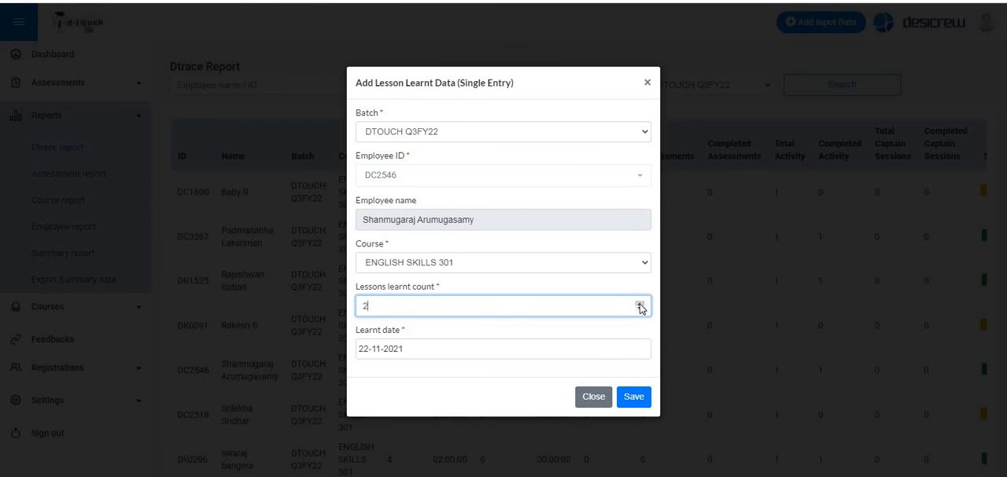
double_click(640, 304)
left_click(442, 329)
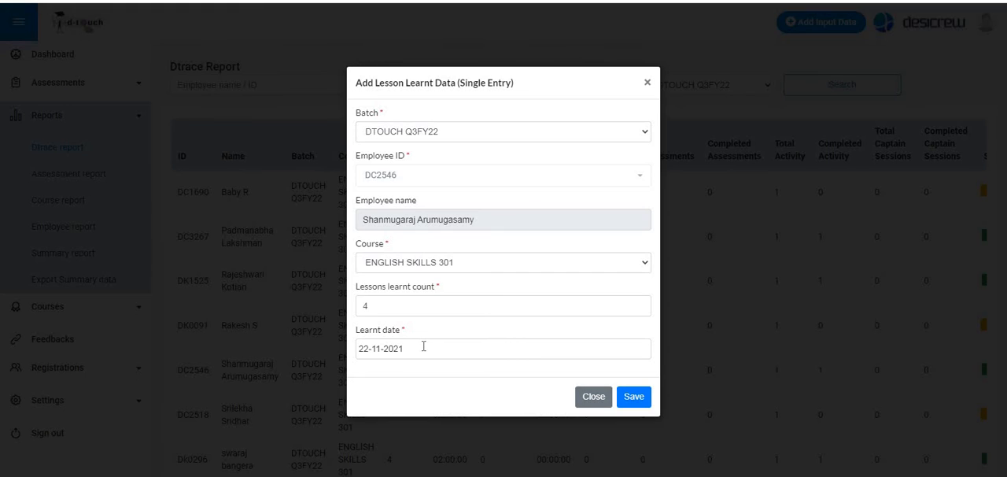
left_click(423, 346)
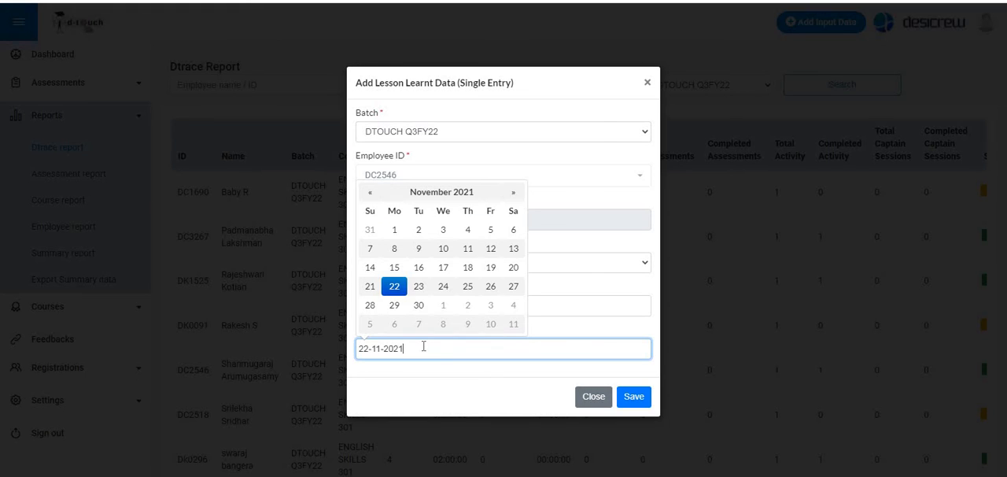
left_click(491, 268)
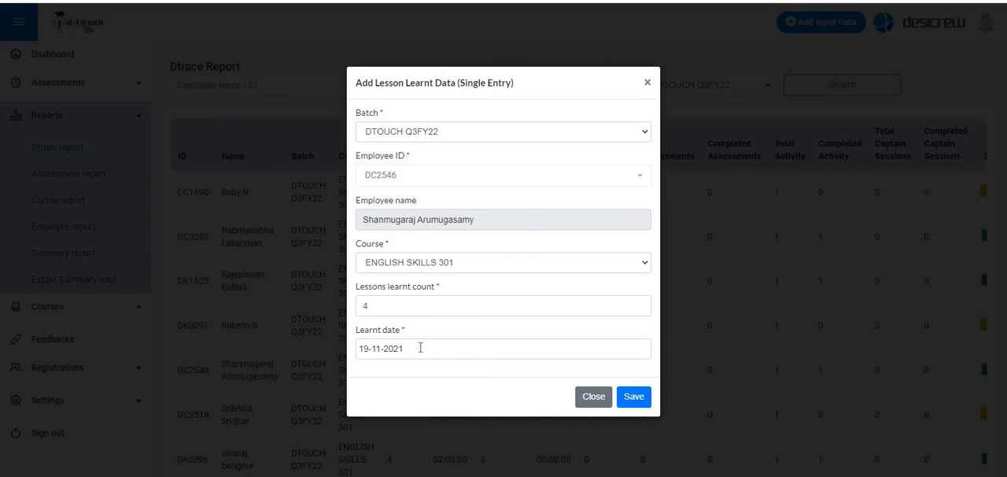
- Save the employee's lesson learnt entry with the learnt date 19-11-2021 and close the form
left_click(420, 347)
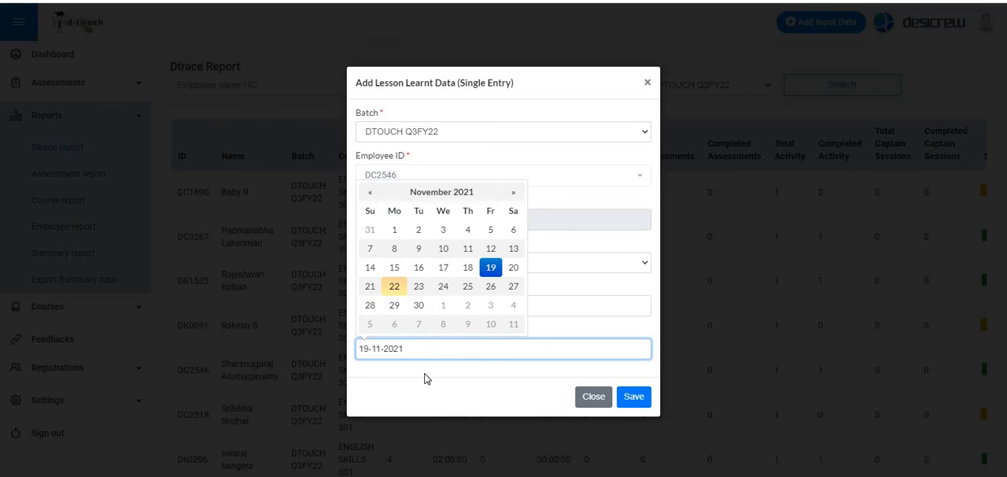
left_click(425, 379)
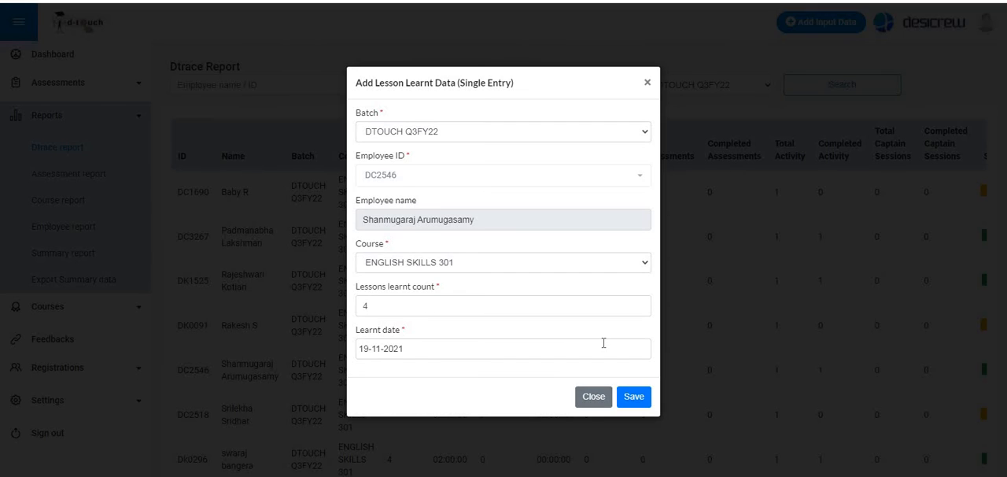
left_click(637, 400)
left_click(640, 405)
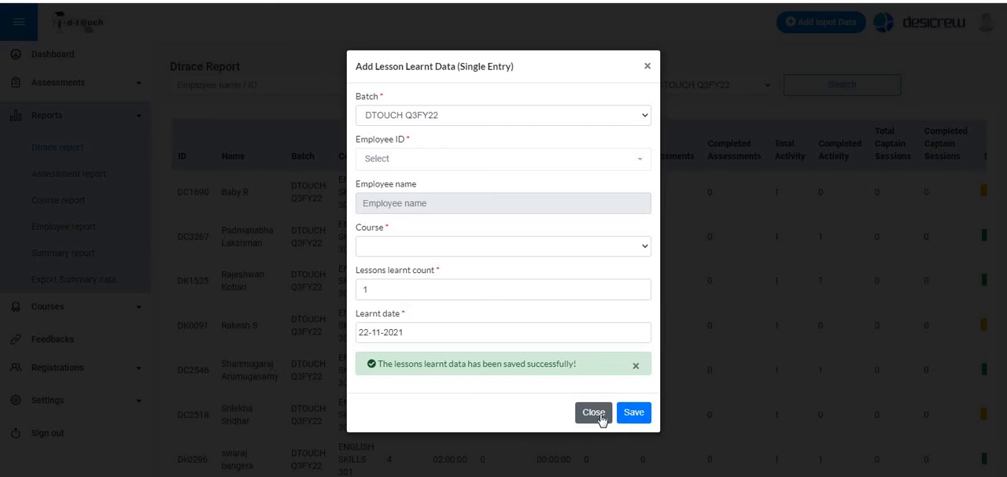
left_click(600, 417)
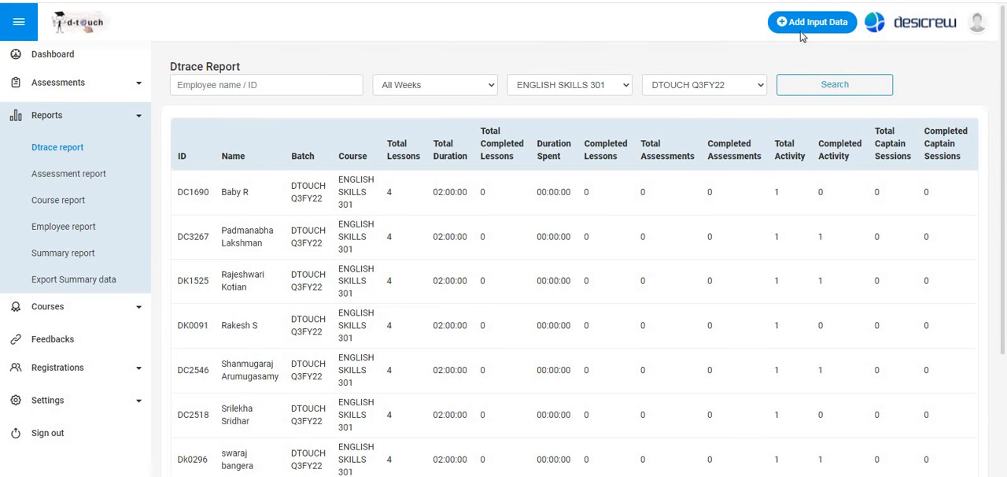
- Refresh the Dtrace report for ENGLISH SKILLS 301, batch DTOUCH Q3FY22, and check the employee's completed lessons
left_click(832, 87)
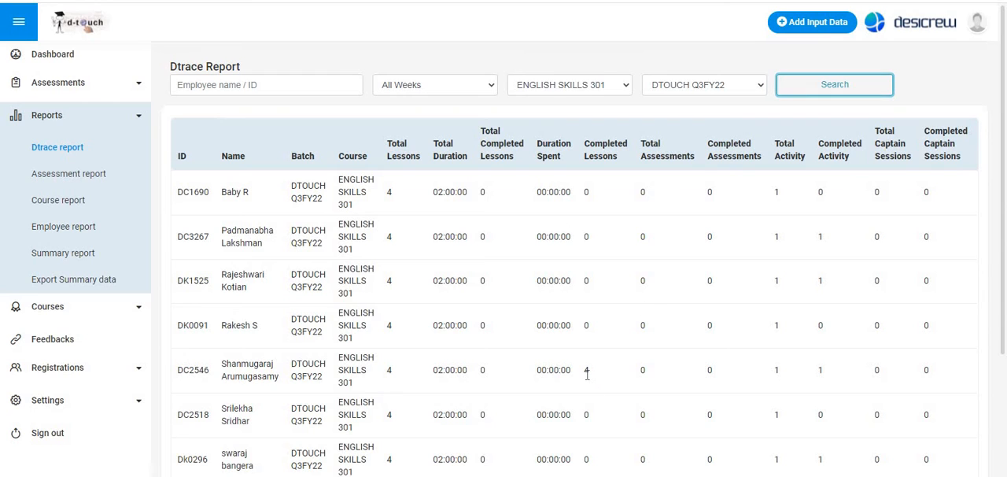
left_click_drag(583, 370, 594, 376)
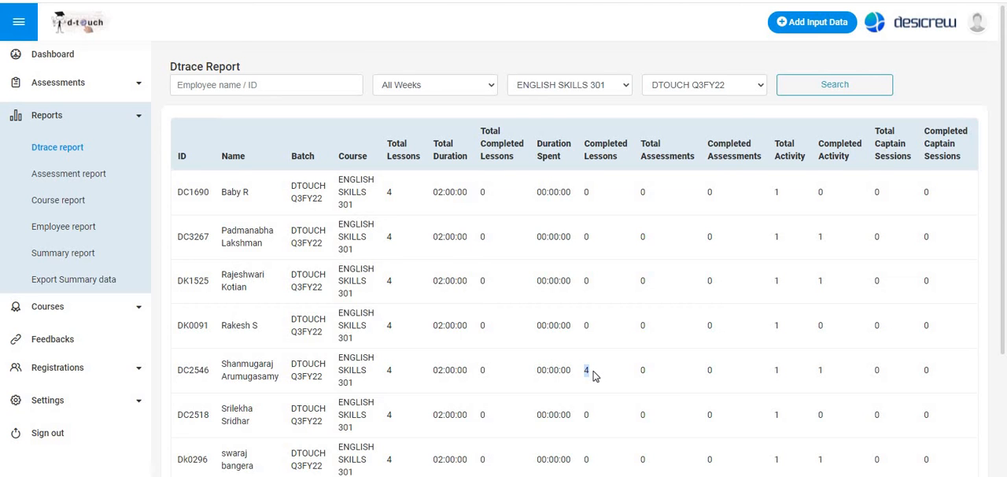
scroll(594, 376, "down", 3)
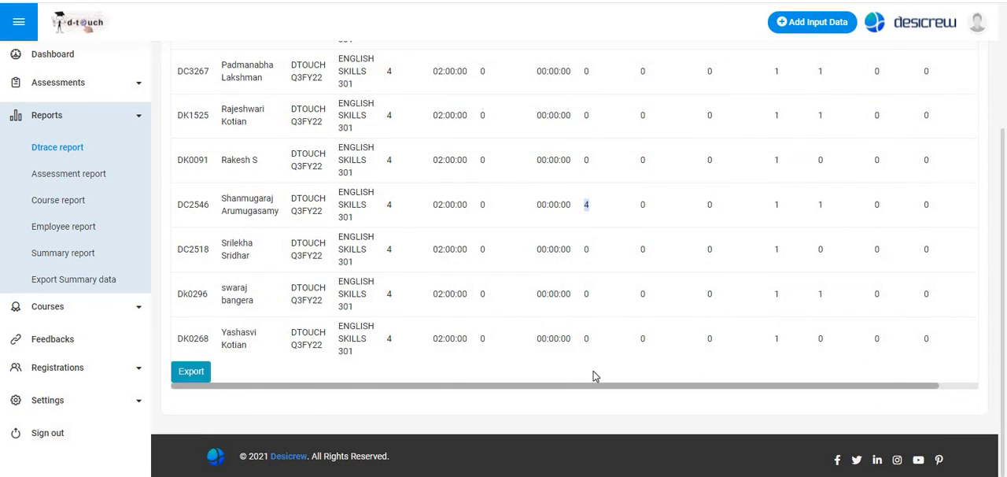
scroll(594, 376, "up", 3)
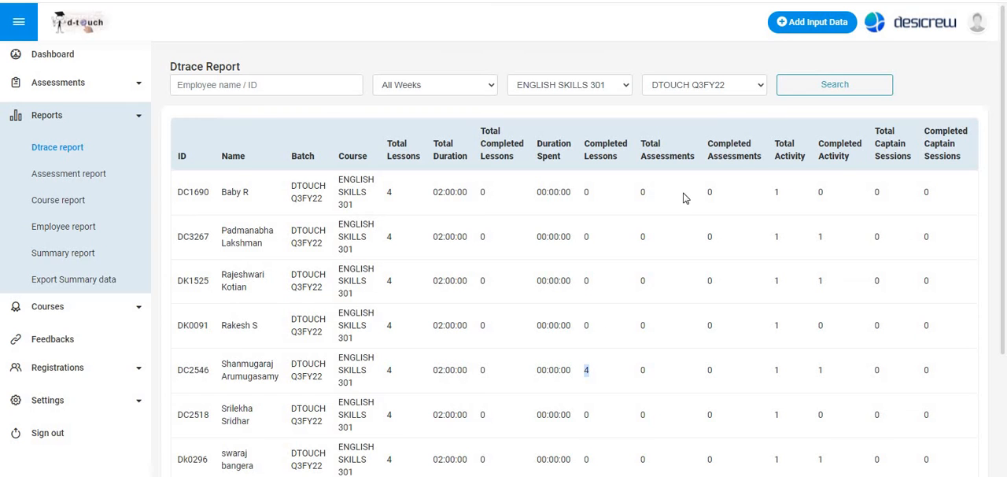
- Download the template for bulk lesson learnt data and open it in the spreadsheet program, fitting the Learnt Date column to its contents
left_click(818, 24)
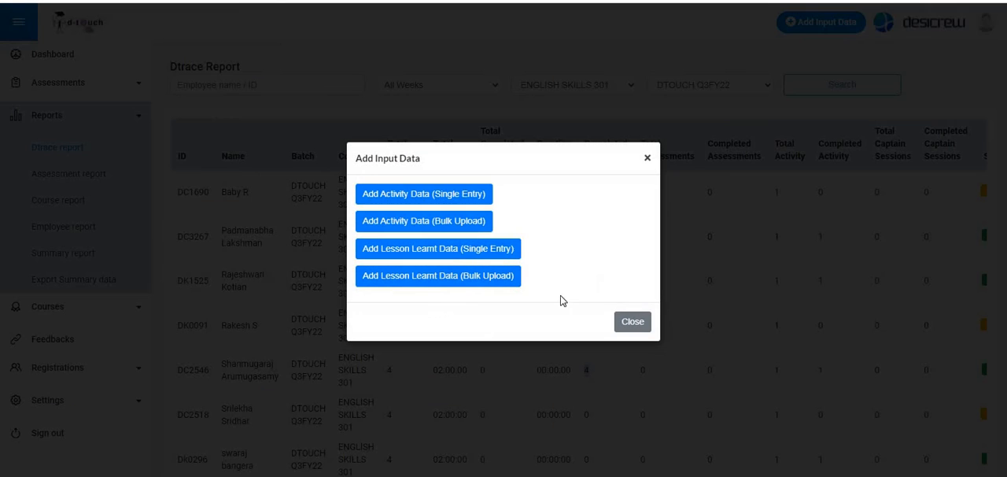
left_click(424, 280)
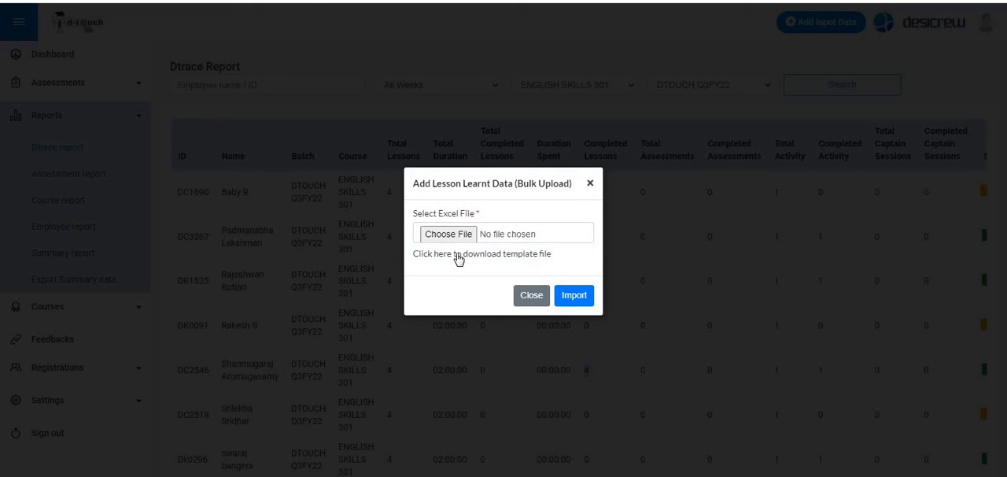
left_click(458, 255)
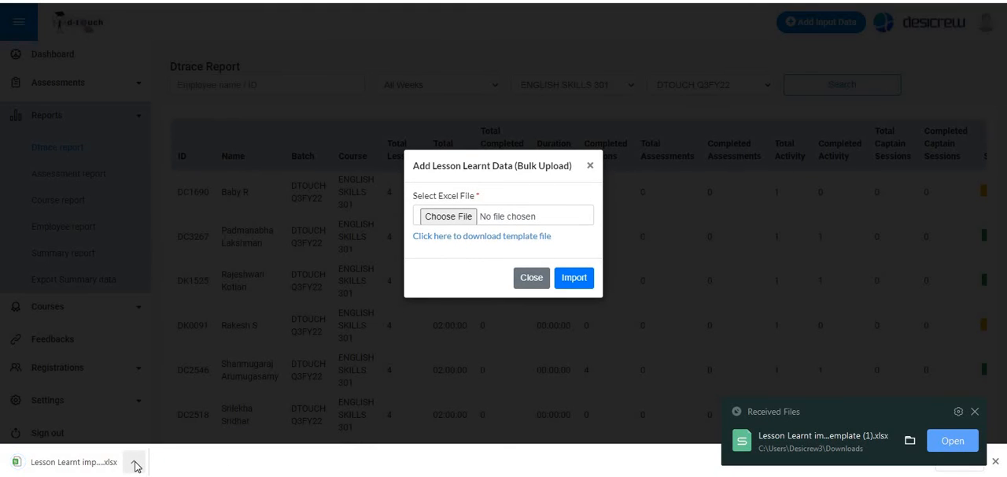
left_click(952, 442)
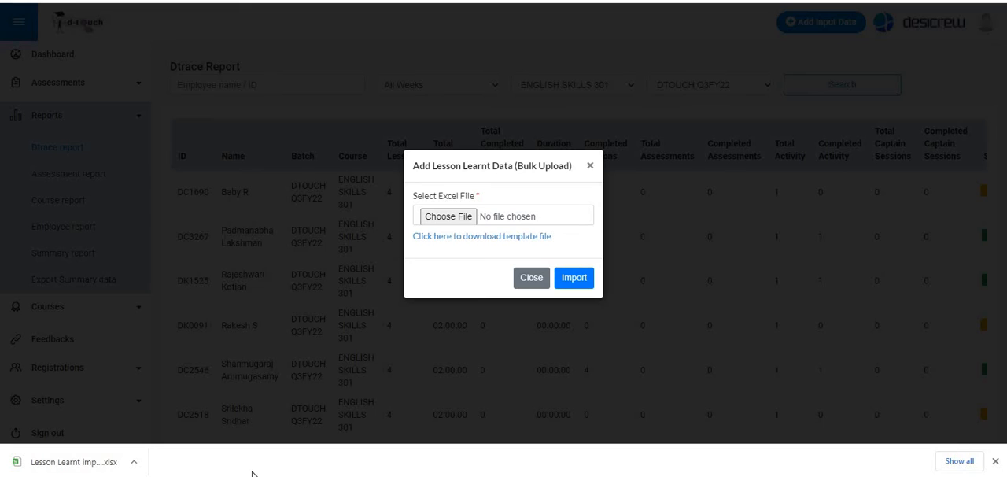
left_click(315, 428)
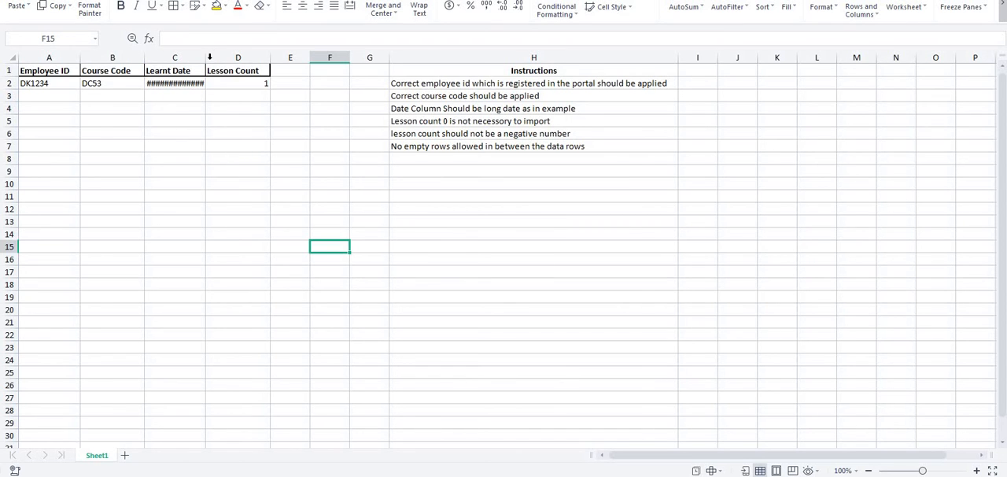
double_click(205, 59)
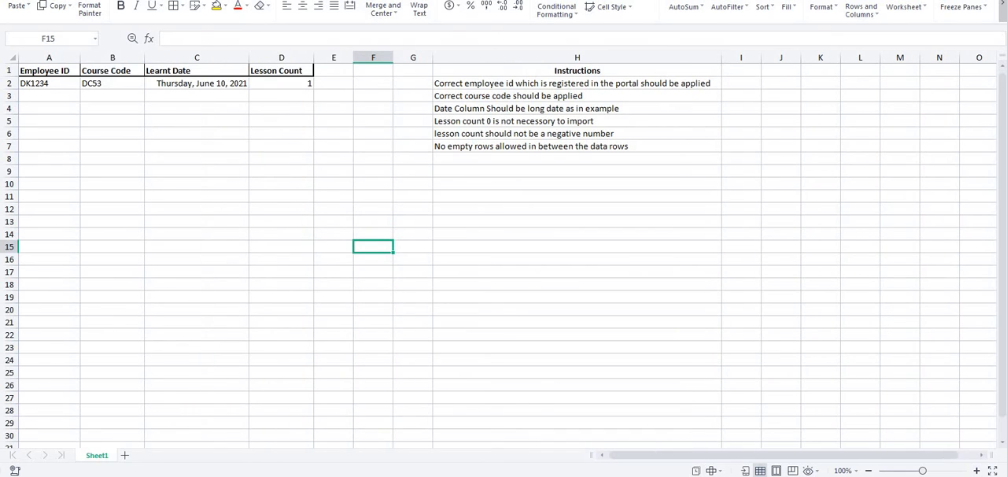
- Copy the employee IDs, course codes and dates in A2:C9 of the activity sheet into the lesson learnt template from A2
left_click(26, 93)
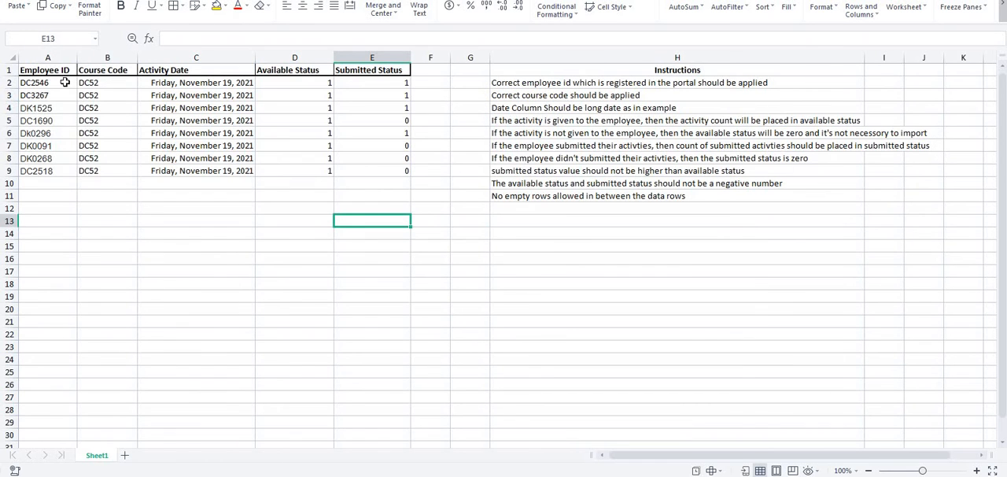
left_click_drag(65, 83, 213, 171)
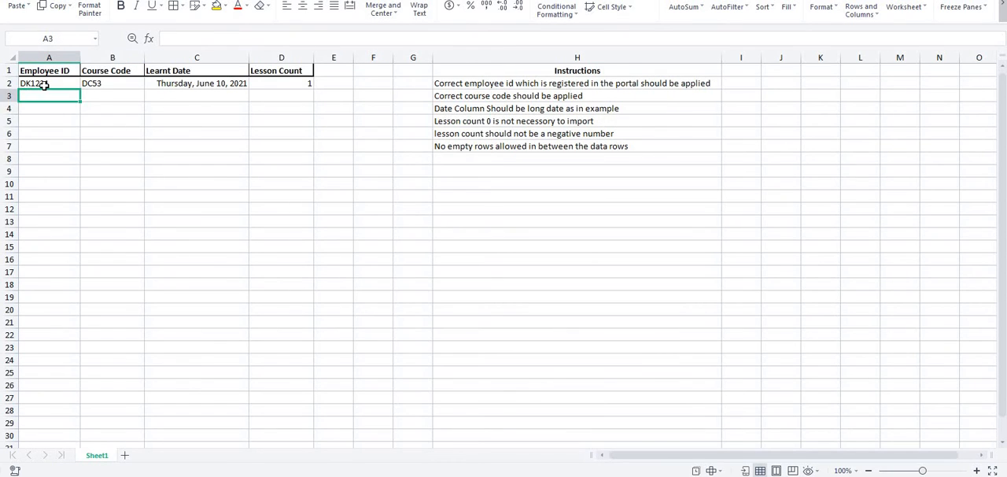
left_click(45, 85)
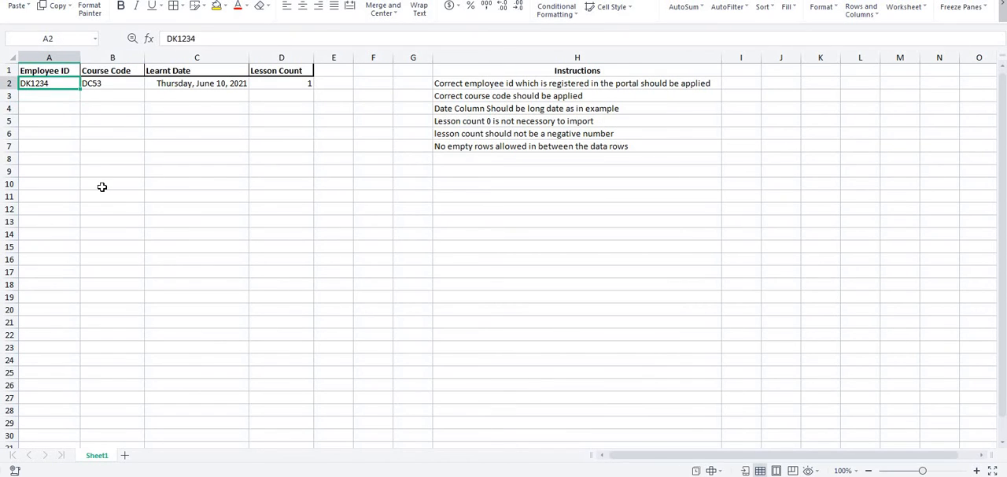
type("DC2546\tDC52\tFriday, November 19, 2021 DC3267\tDC52\tFriday, November 19, 2021 DK1525\tDC52\tFriday, November 19, 2021 DC1690\tDC52\tFriday, November 19, 2021 DK0296\tDC52\tFriday, November 19, 2021 DK0091\tDC52\tFriday, November 19, 2021 DK0268\tDC52\tFriday, November 19, 2021 DC2518\tDC52\tFriday, November 19, 2021")
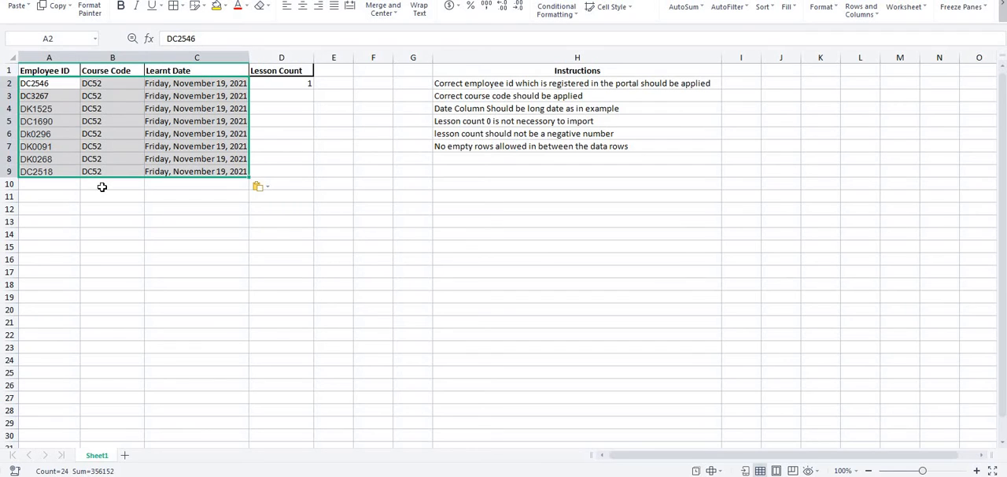
- Set the Lesson Count in D2 to 4 for the first employee
left_click(280, 83)
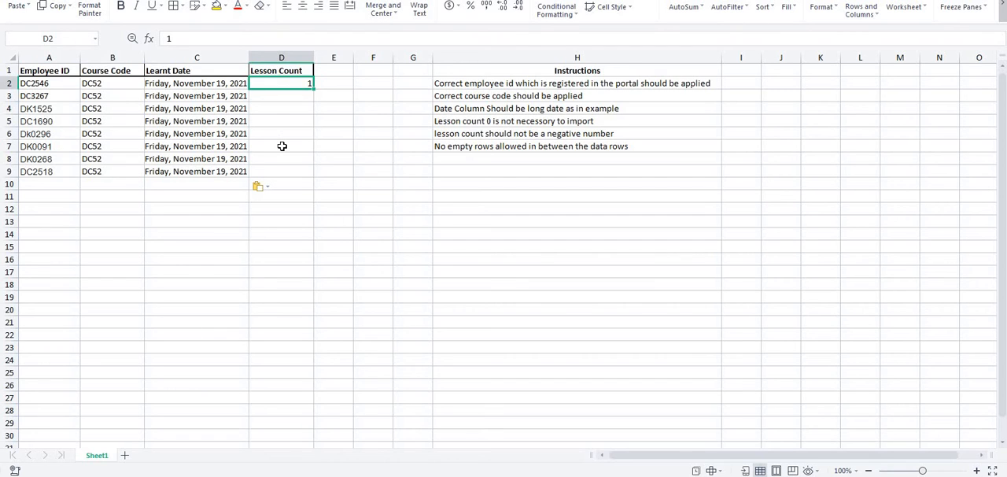
type("4")
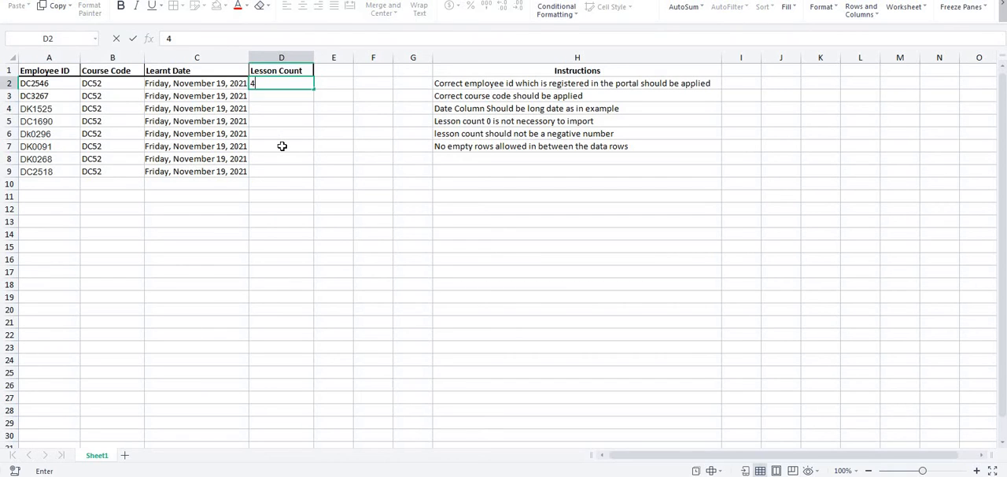
left_click(268, 95)
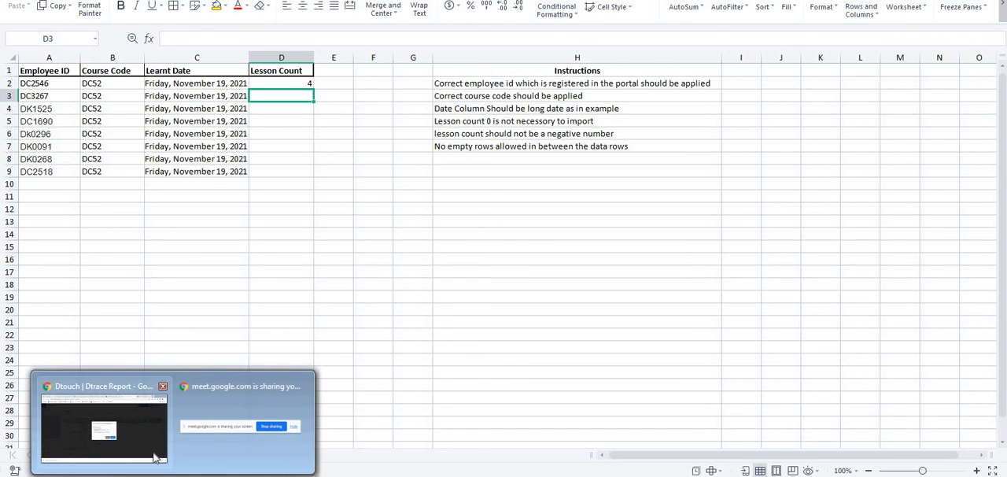
- Switch to the Dtouch portal and list the active course registrations for ENGLISH SKILLS 301 in batch DTOUCH Q3FY22
left_click(118, 445)
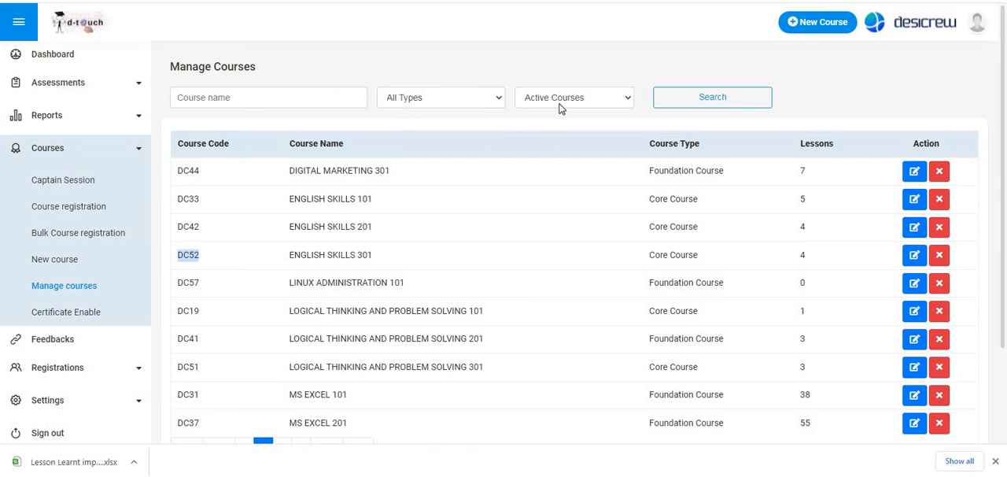
left_click(63, 206)
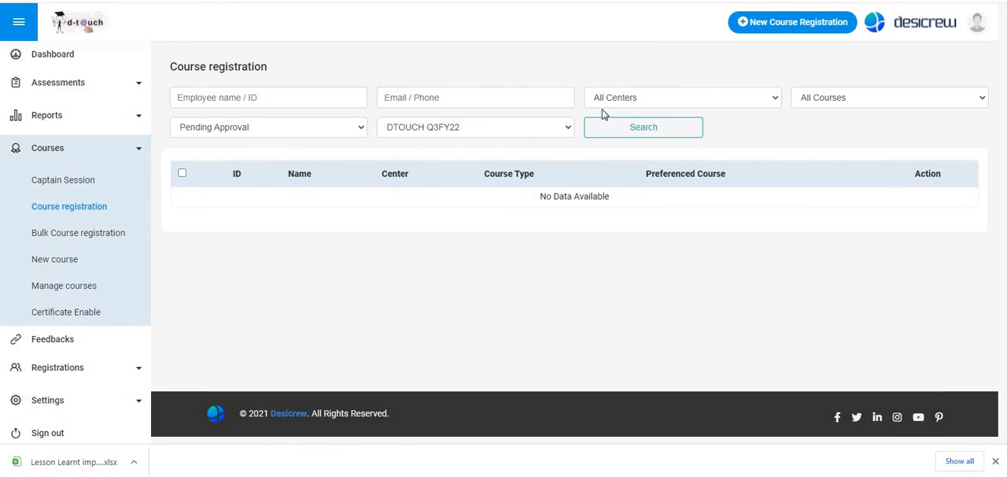
left_click(250, 128)
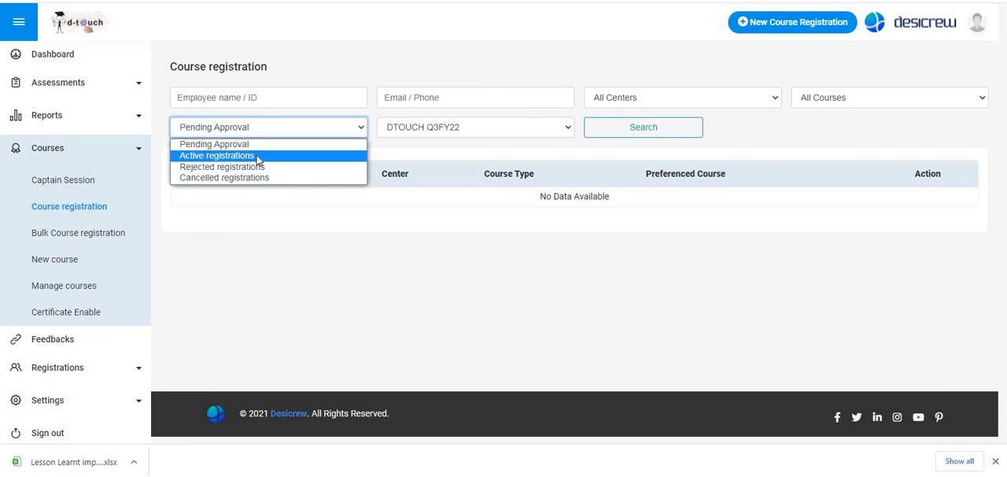
left_click(217, 156)
left_click(834, 100)
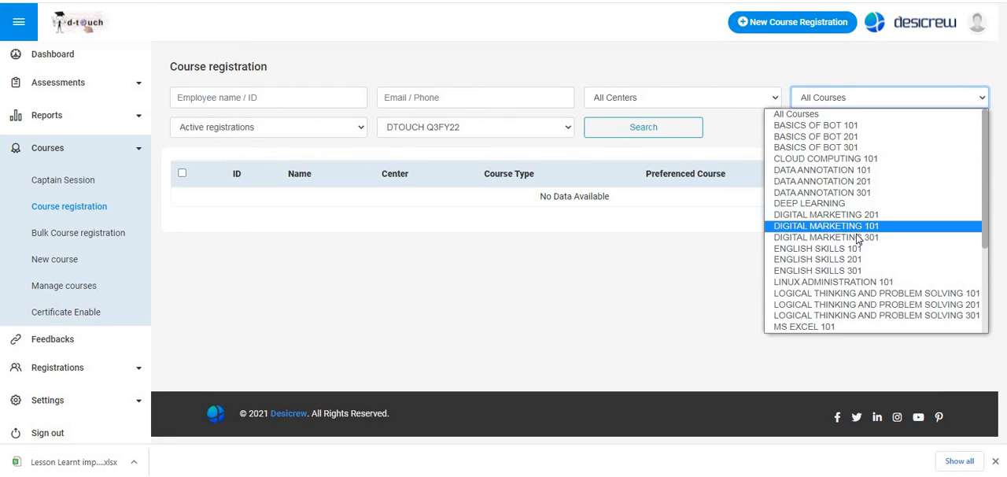
left_click(665, 132)
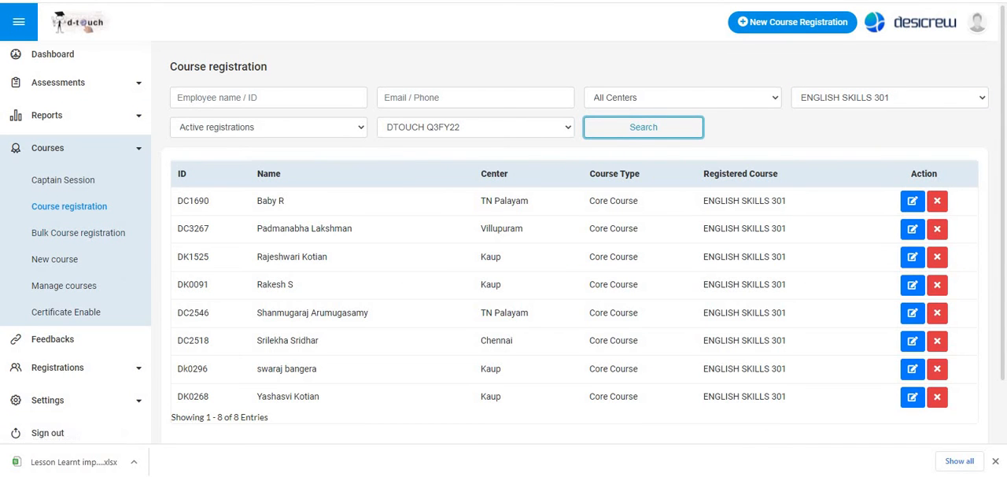
- Return to the lesson learnt spreadsheet and set the Lesson Count in D5 to 2
key("alt+Tab")
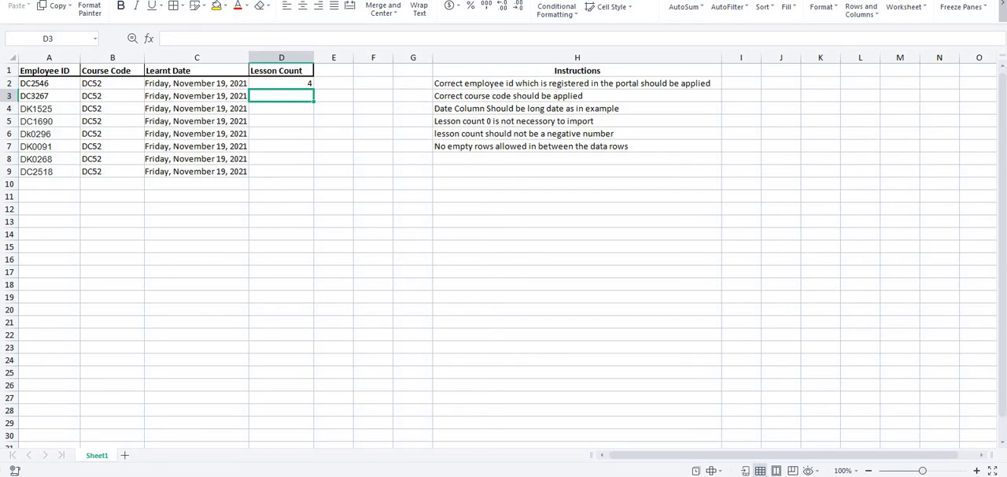
type("2")
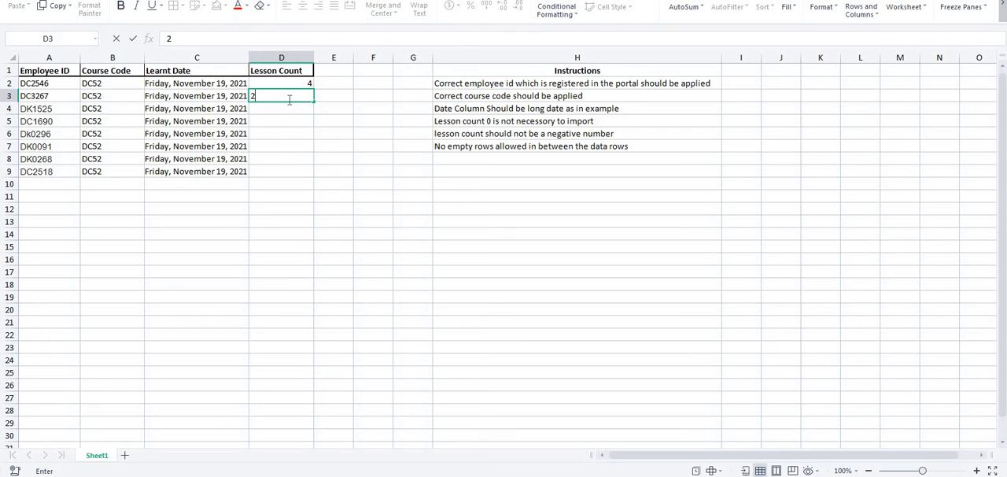
key("Escape")
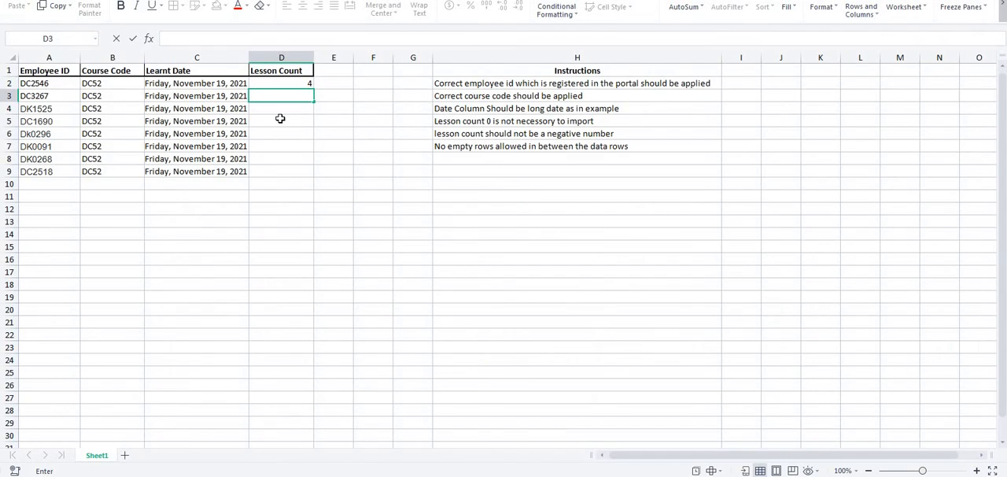
left_click(280, 120)
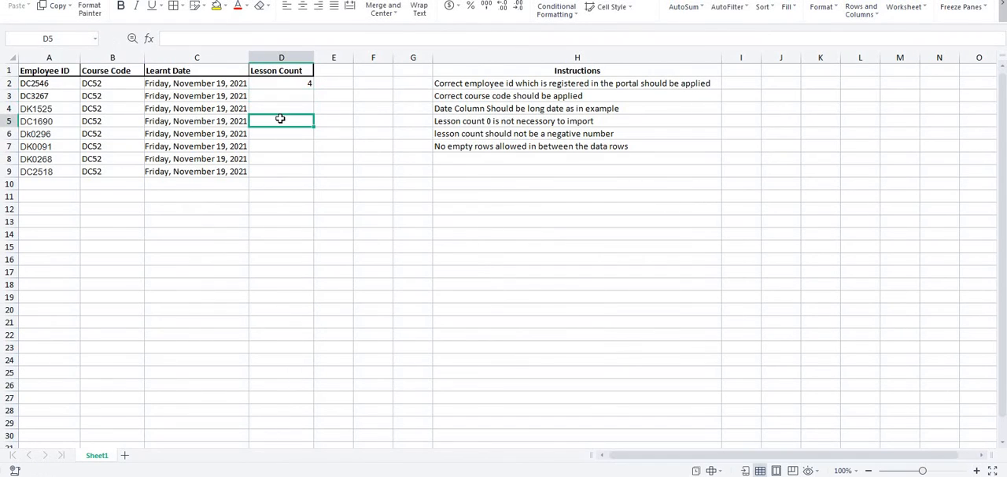
type("2")
left_click(286, 99)
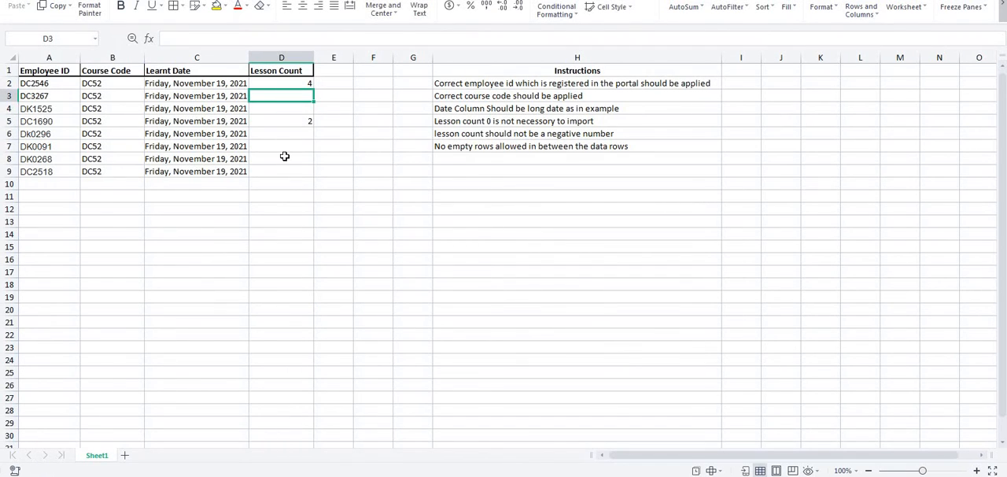
- Set the Lesson Count in D3 to 4, checking the registration list in the portal before returning to the spreadsheet
key("Home")
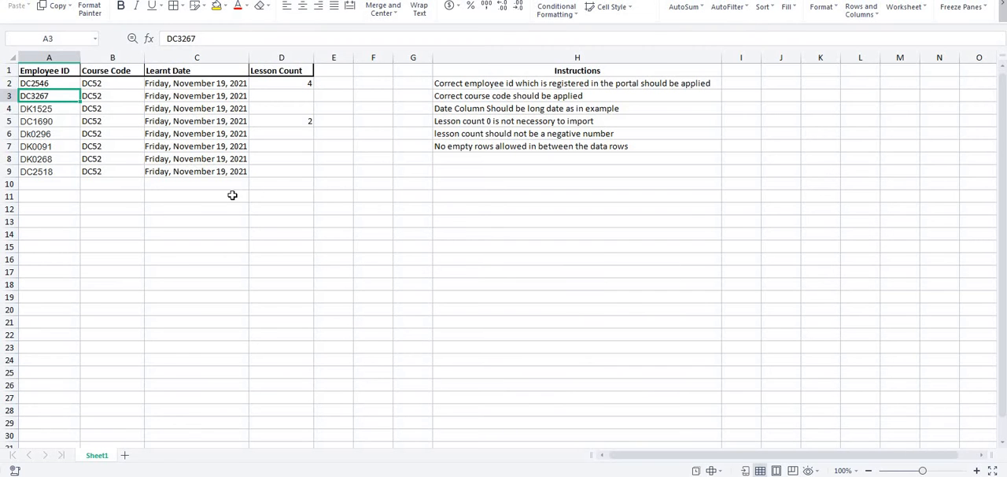
left_click(292, 96)
type("4")
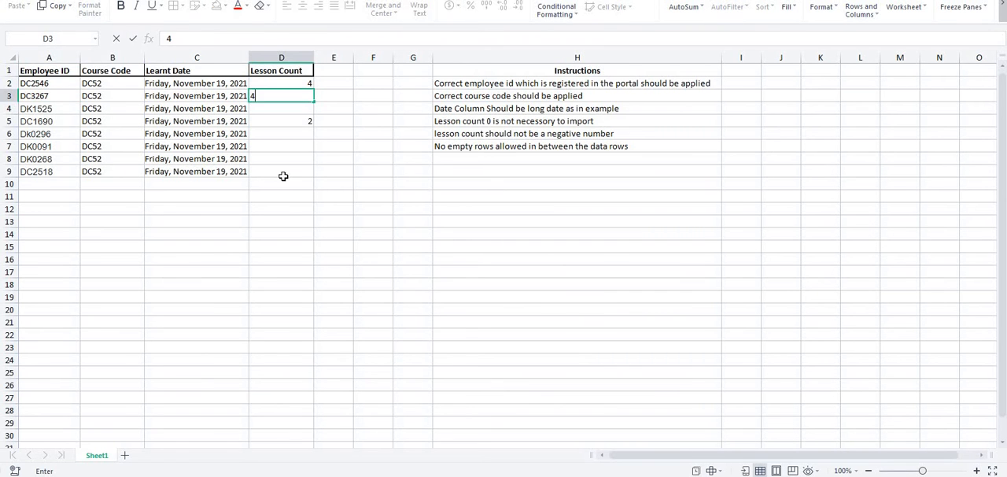
key("Return")
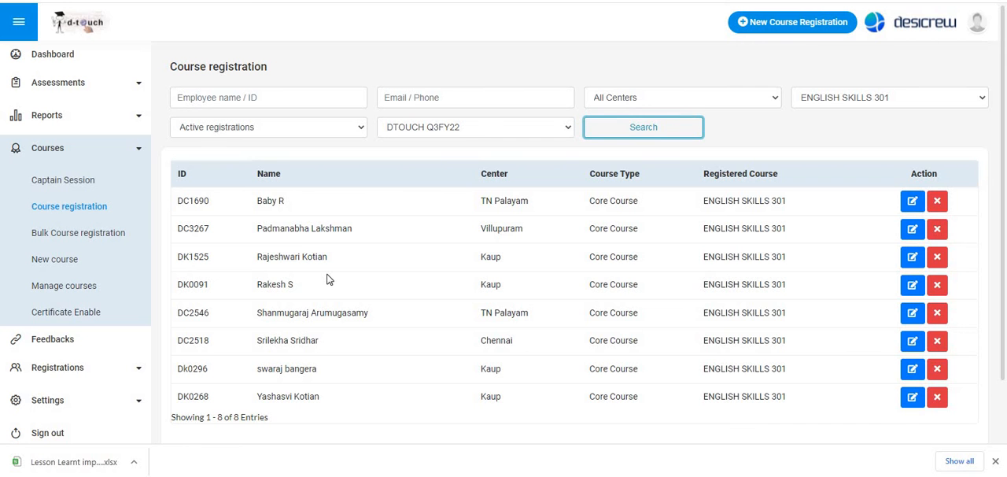
key("alt+Tab")
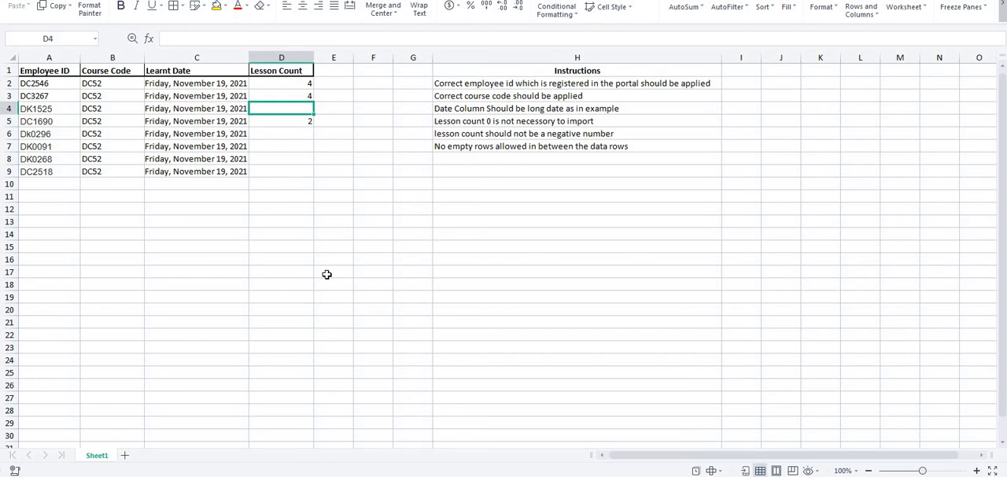
- Set the Lesson Count in D4 and D6 to 3, checking the portal's course registration list before filling D6
type("3")
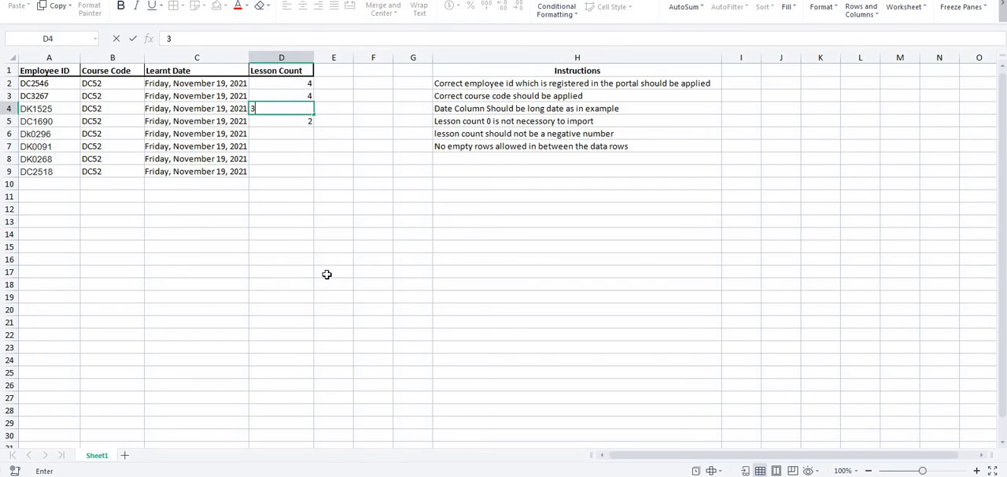
left_click(297, 133)
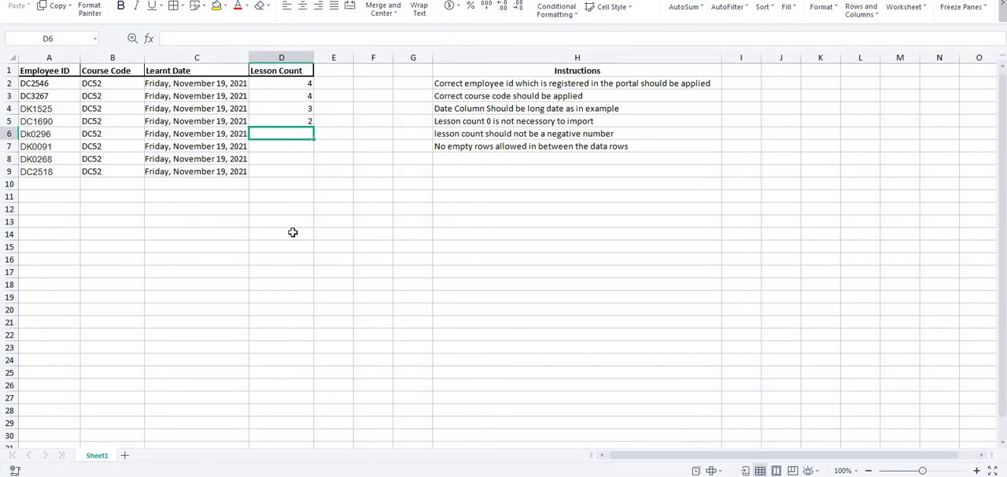
key("alt+Tab")
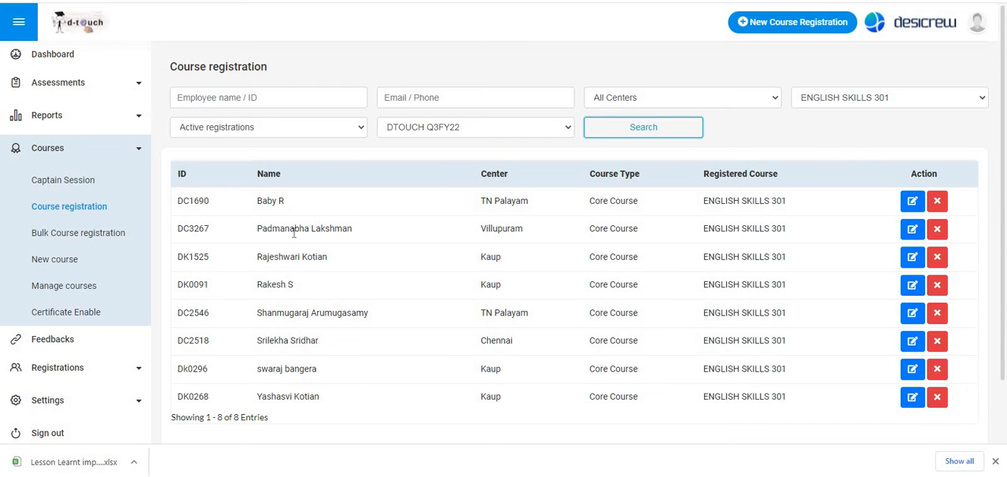
left_click(294, 233)
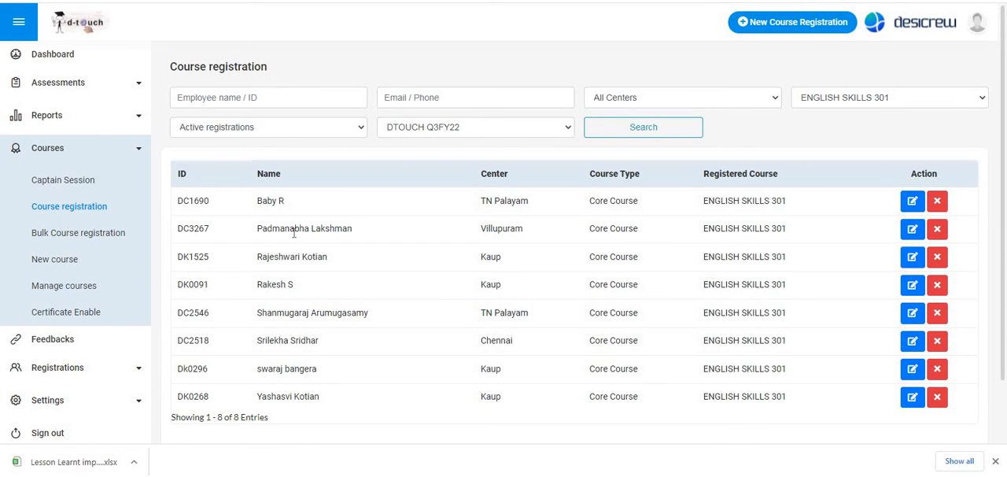
key("alt+Tab")
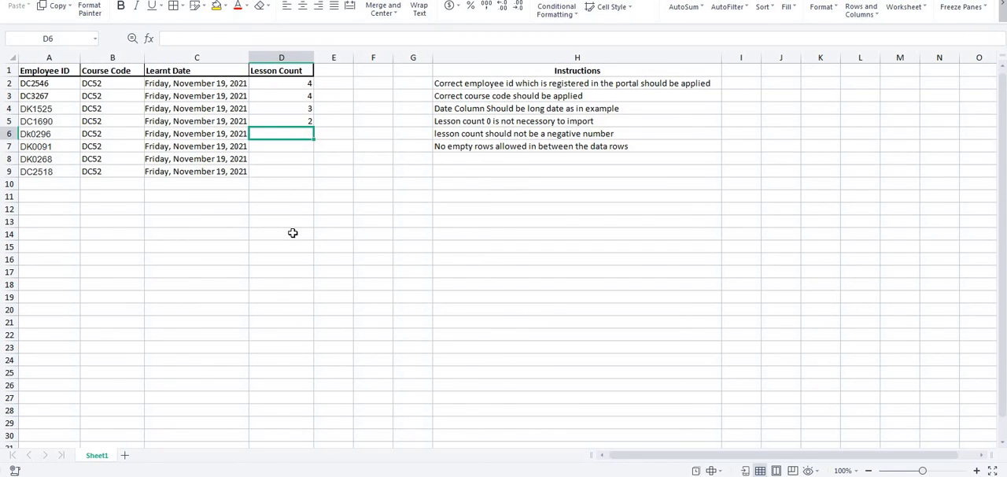
type("3")
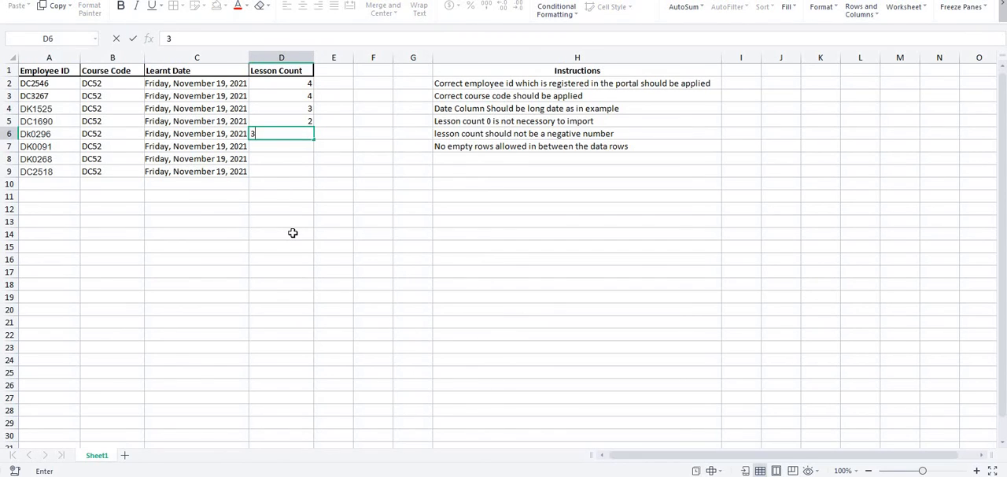
left_click(281, 148)
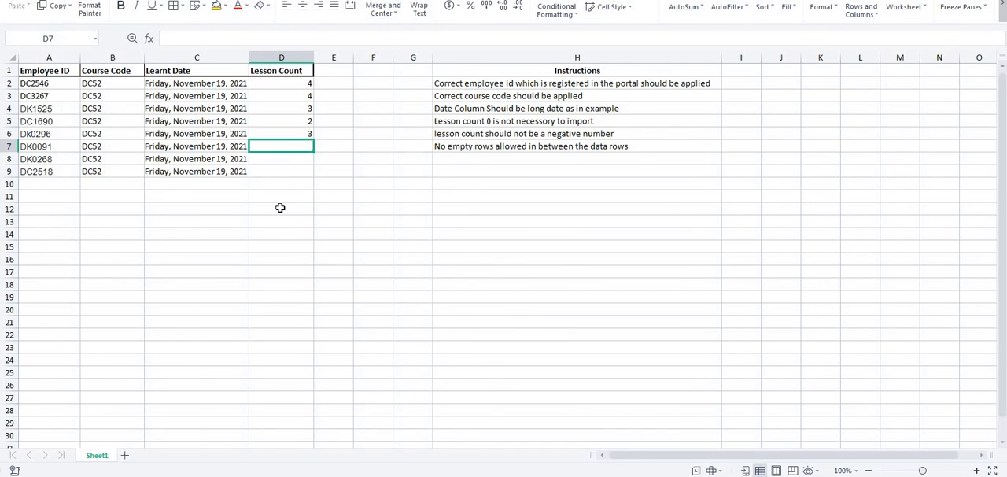
- Set the Lesson Count in D7 to 2 and in D8 to 1, checking the portal's registration list before each entry
key("alt+Tab")
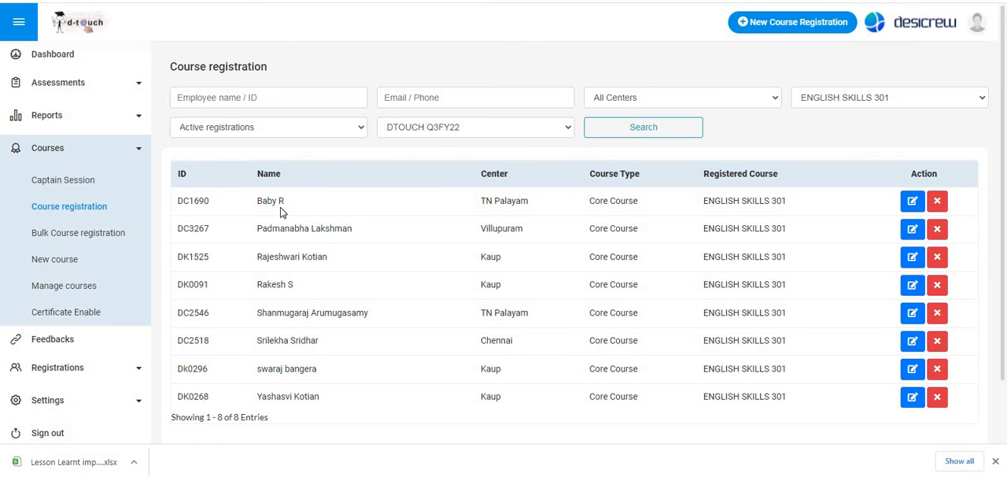
key("alt+Tab")
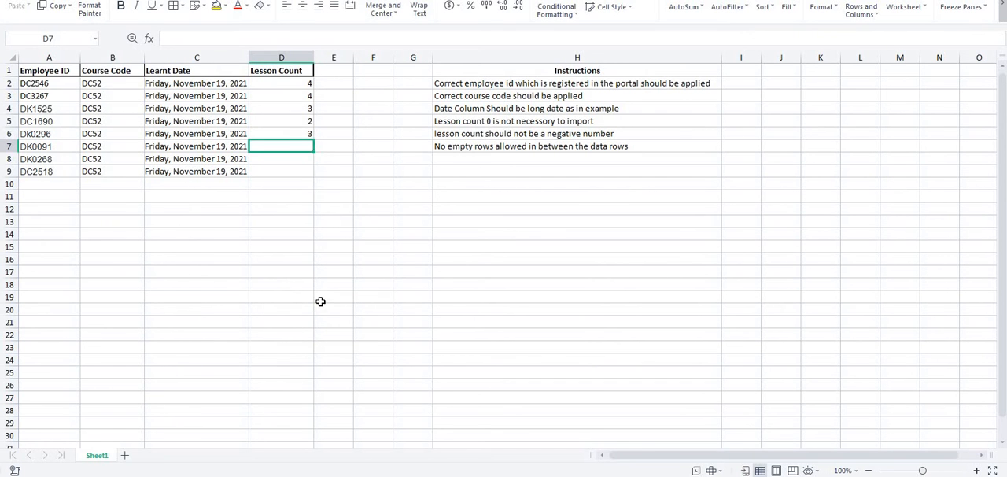
type("2")
key("Return")
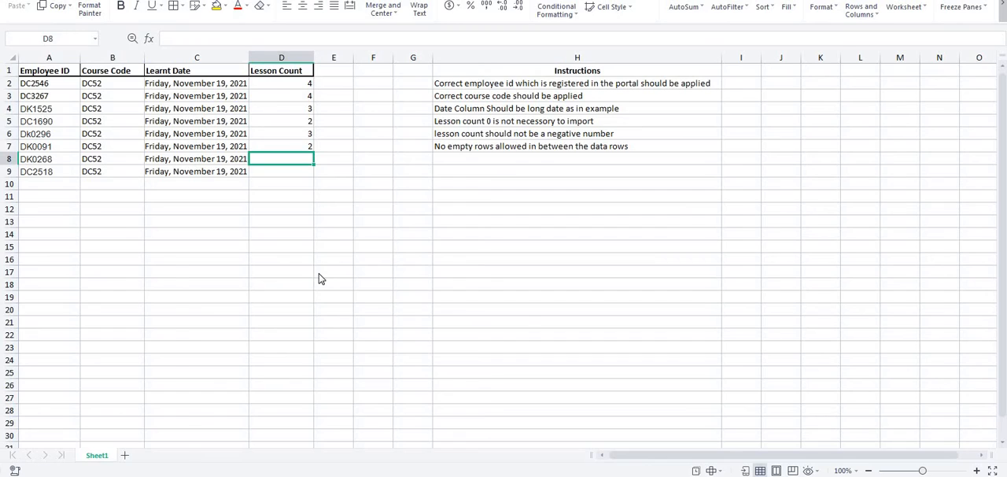
key("alt+Tab")
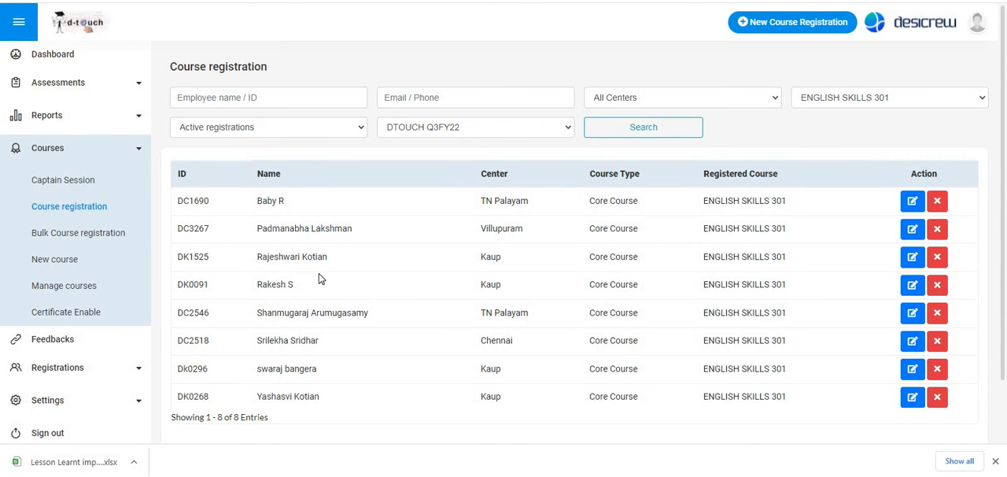
key("alt+Tab")
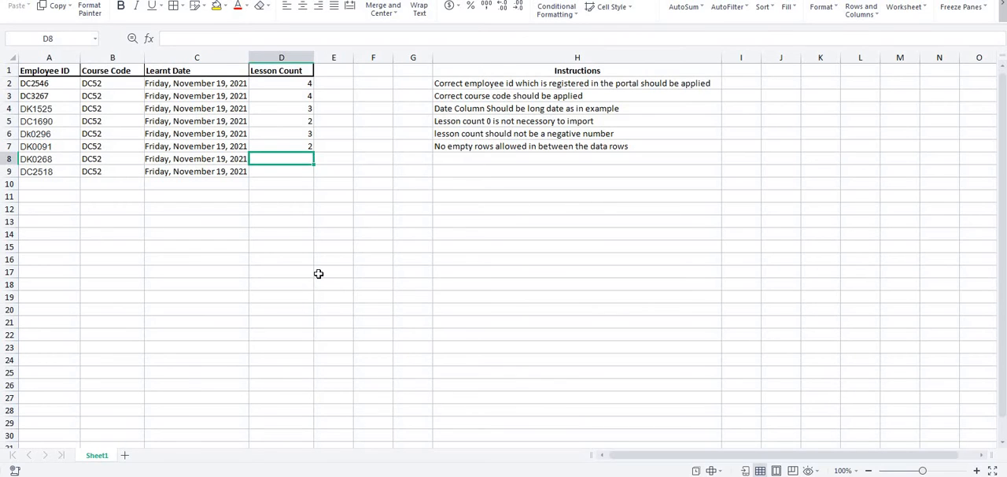
type("1")
left_click(295, 171)
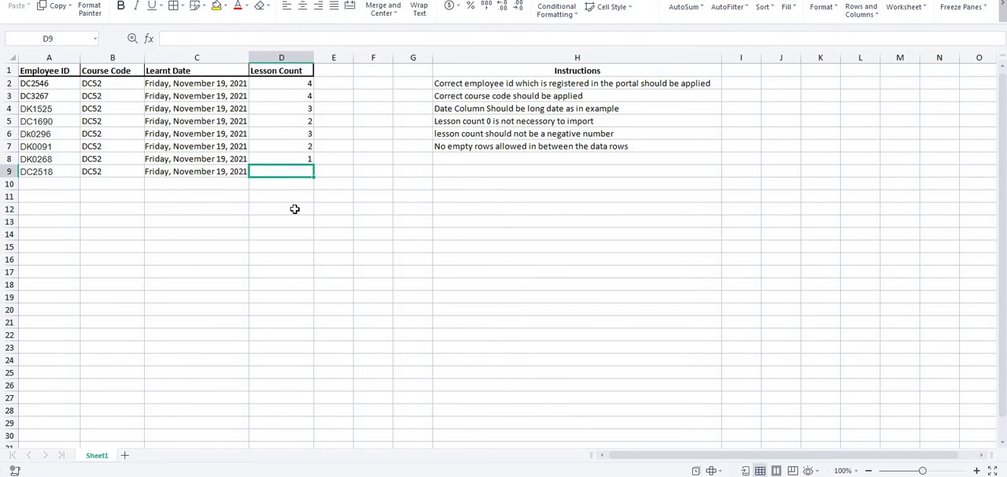
- Check the portal's registration list for the last employee, then return to the spreadsheet and set the Lesson Count in D9 to 2
key("alt+Tab")
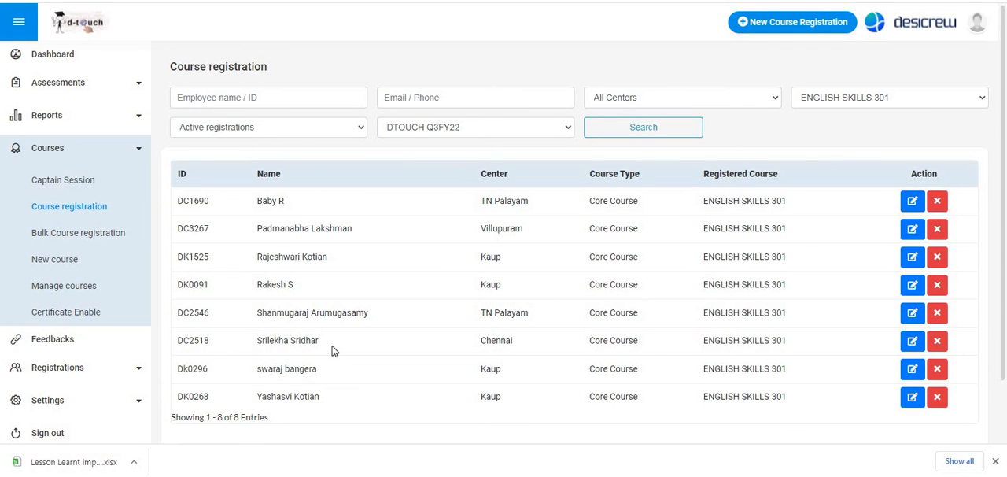
key("alt+Tab")
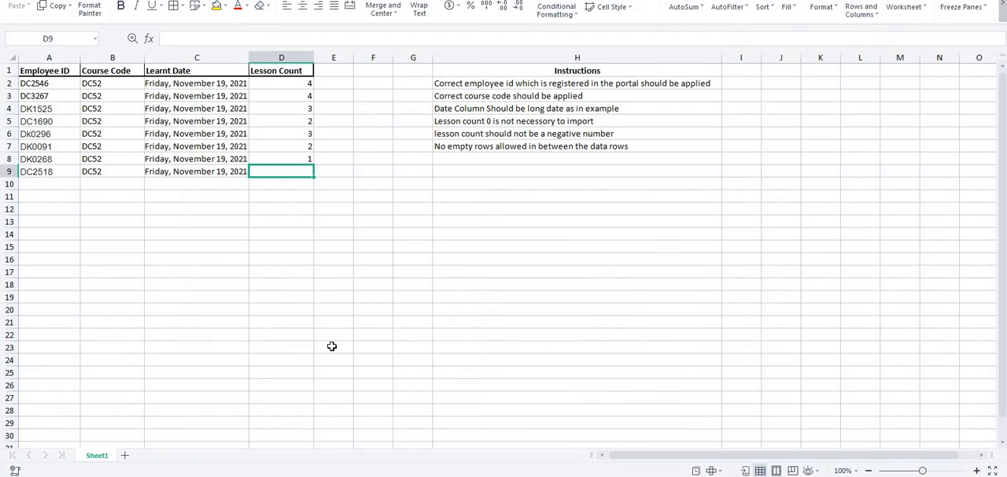
type("2")
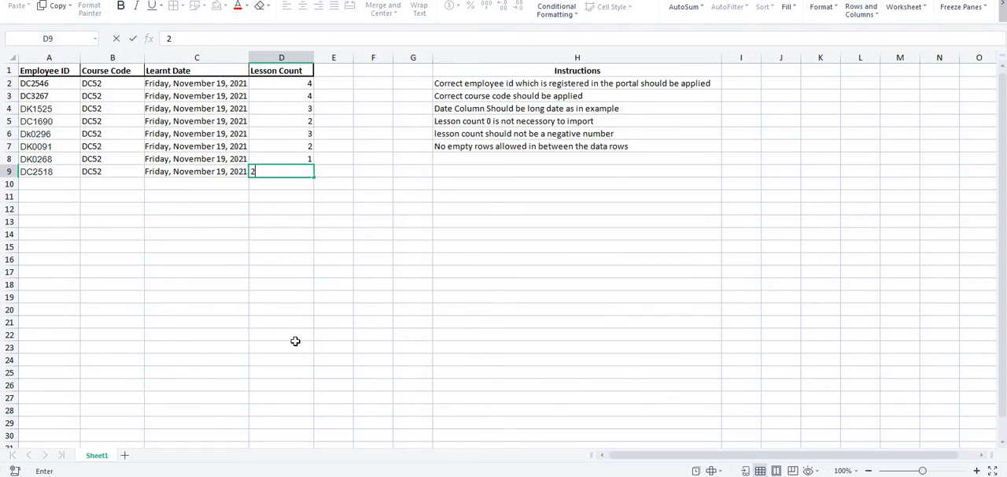
left_click(245, 305)
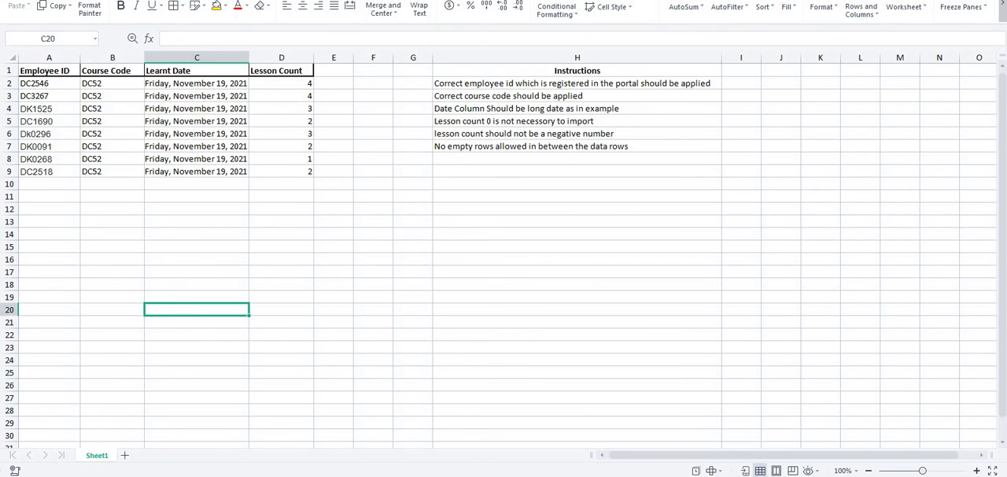
- Save the workbook to the Desktop as an xlsx file named "English Skills 301 DTRACE bulk upload test Lessons"
right_click(324, 1)
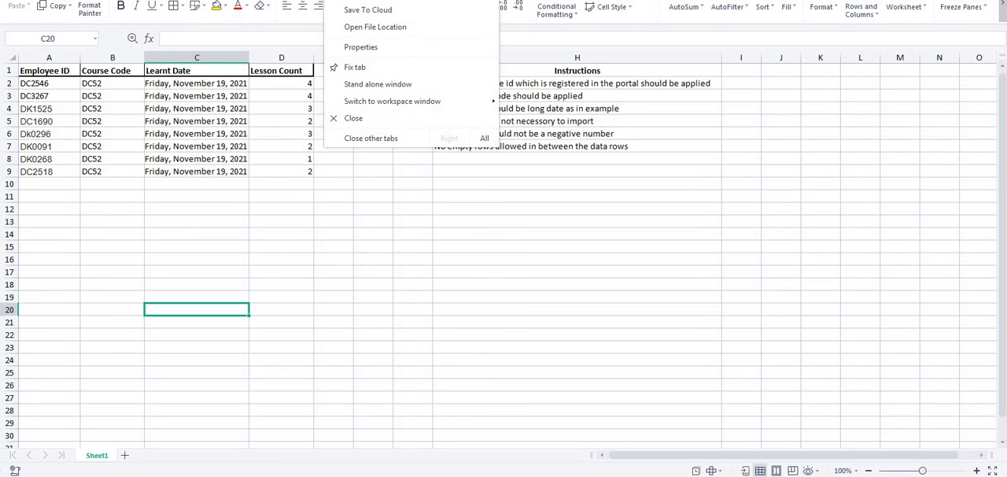
key("Escape")
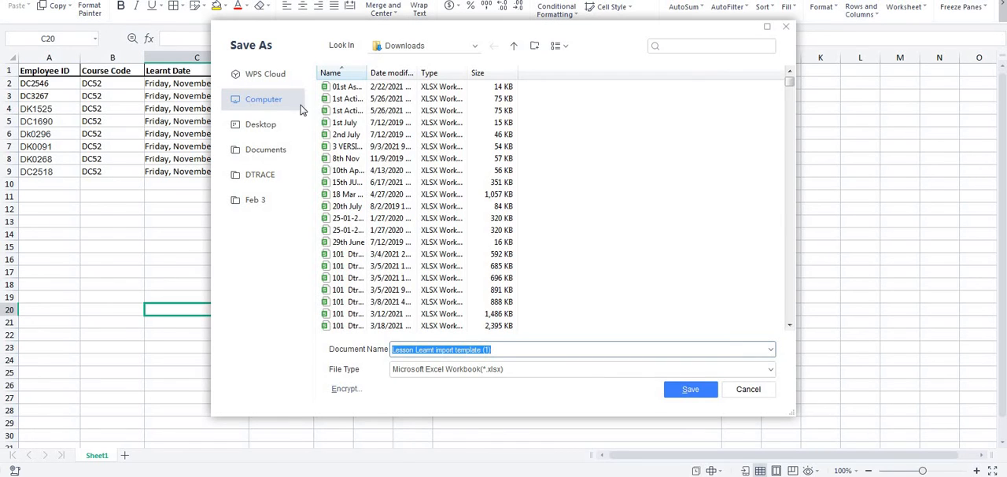
left_click(269, 126)
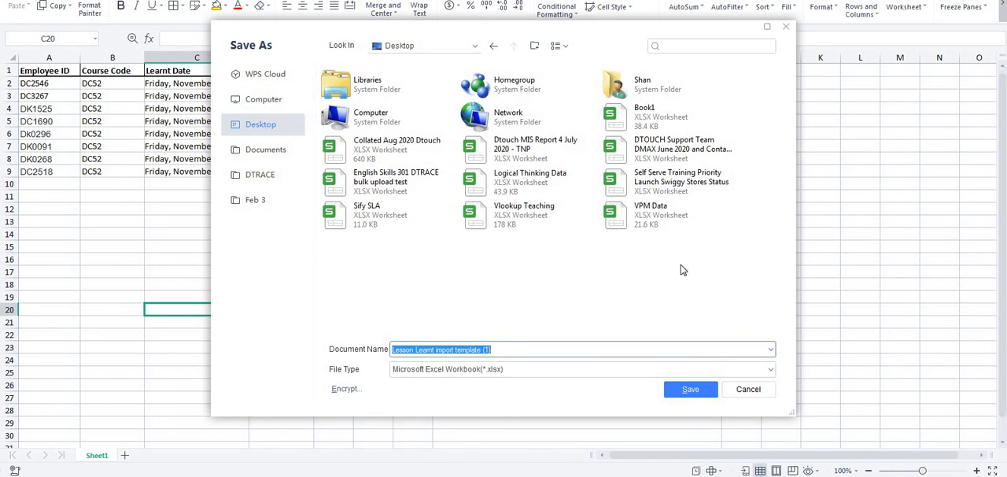
left_click(417, 186)
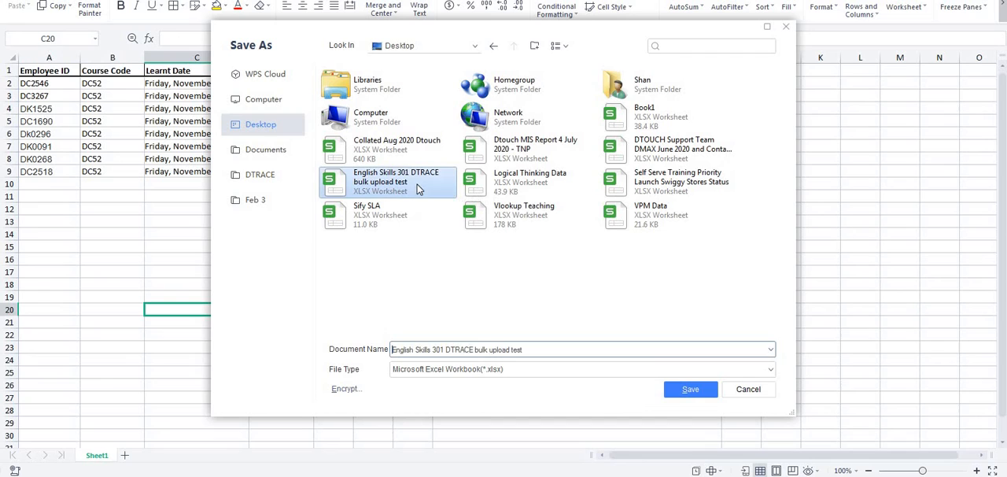
left_click(546, 351)
left_click(547, 351)
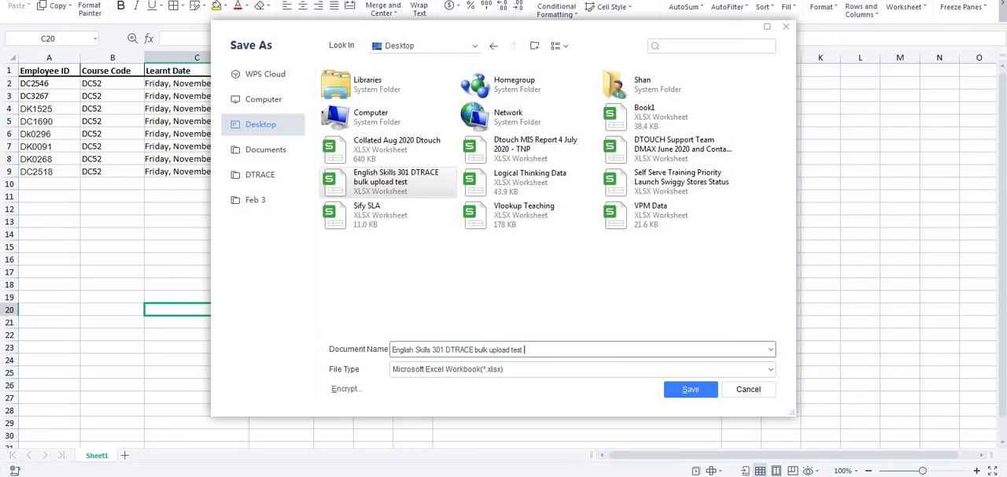
type("Lessons")
left_click(692, 389)
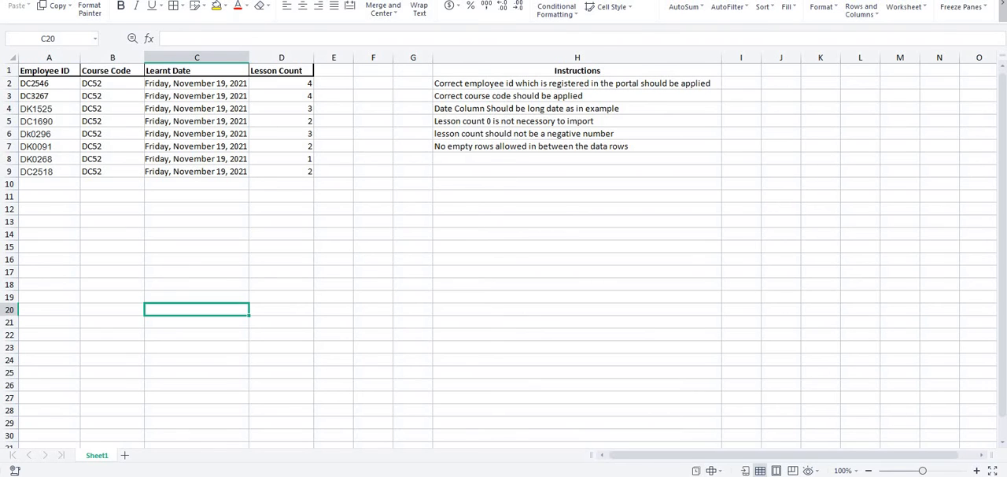
- Switch to the Dtouch portal's Lesson Learnt bulk upload and browse to the Desktop folder for the Excel file
mouse_move(173, 476)
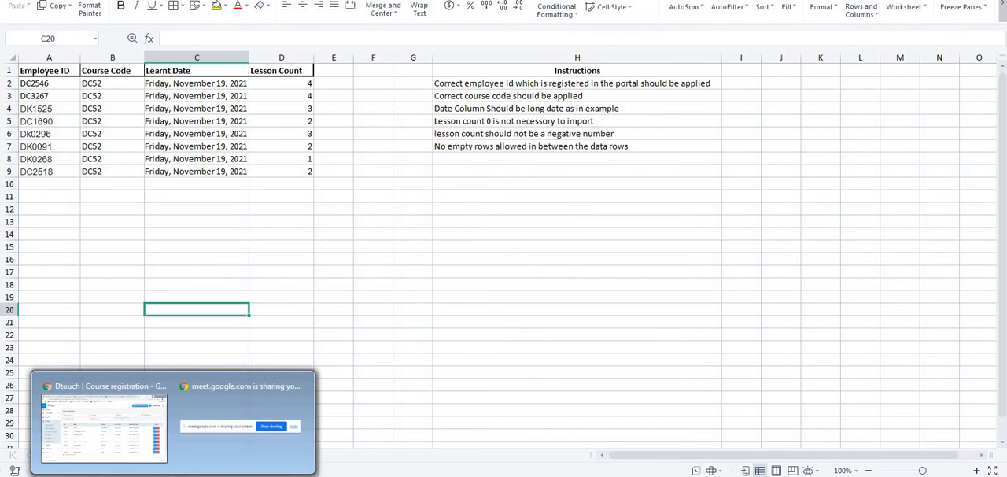
left_click(103, 442)
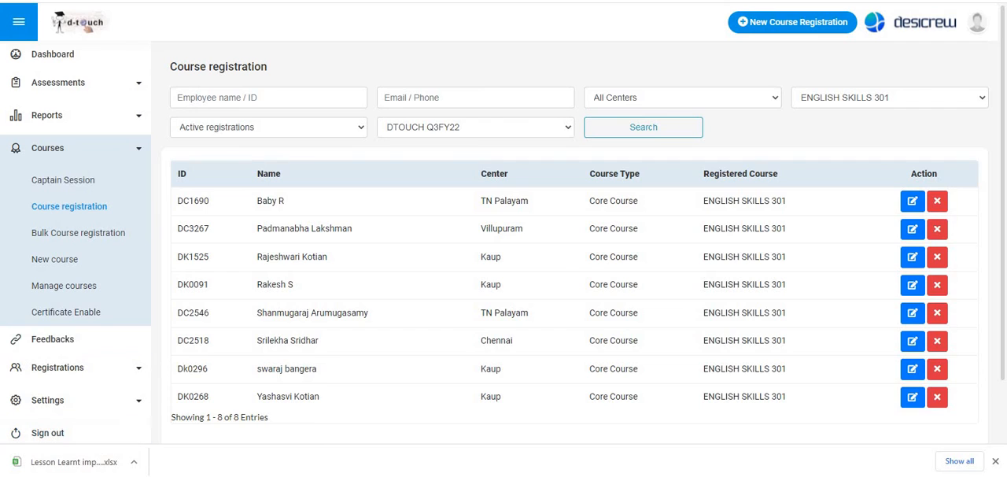
key("ctrl+Tab")
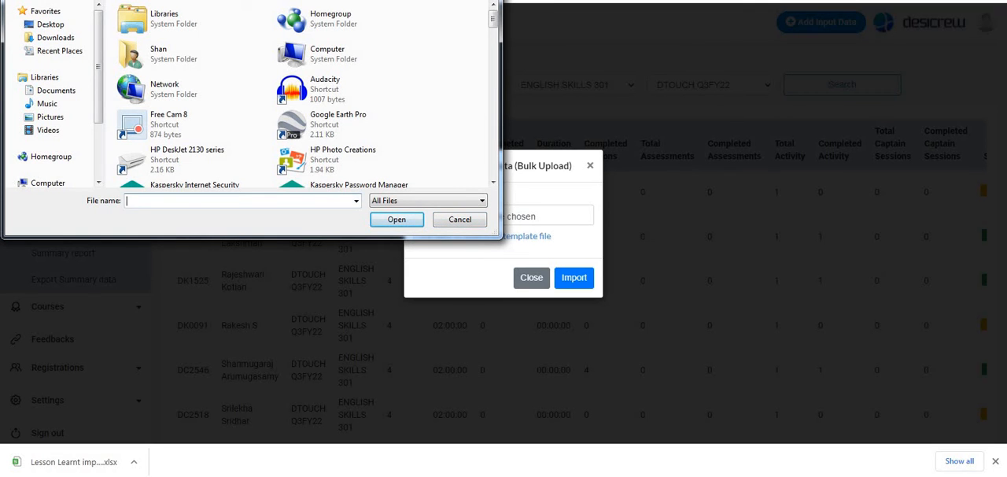
left_click_drag(278, 0, 274, 56)
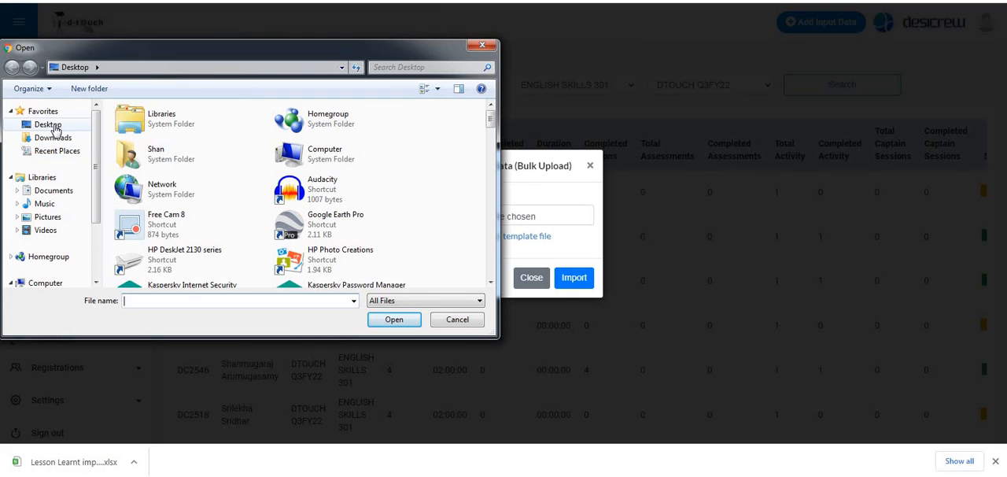
left_click(55, 128)
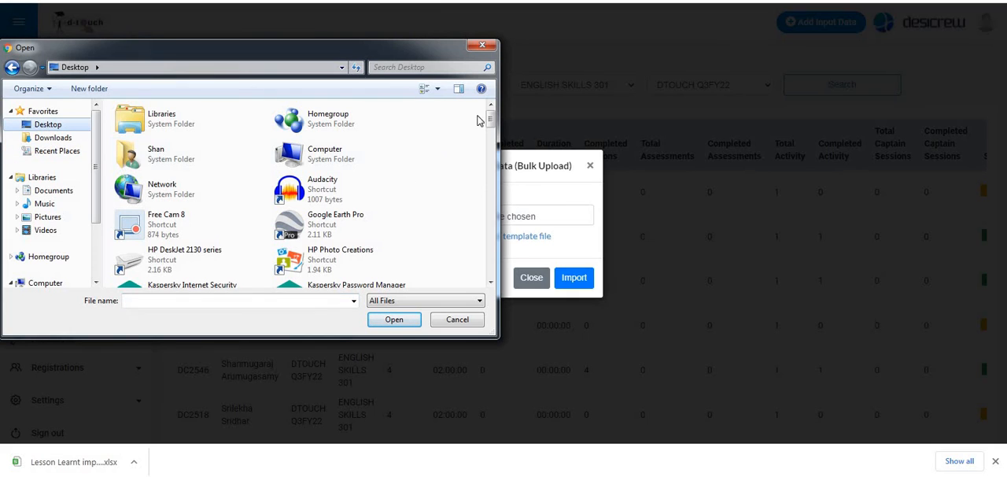
- Choose "English Skills 301 DTRACE bulk upload test Lessons" as the Excel file, import it and close the bulk upload dialog
left_click(319, 269)
key("e")
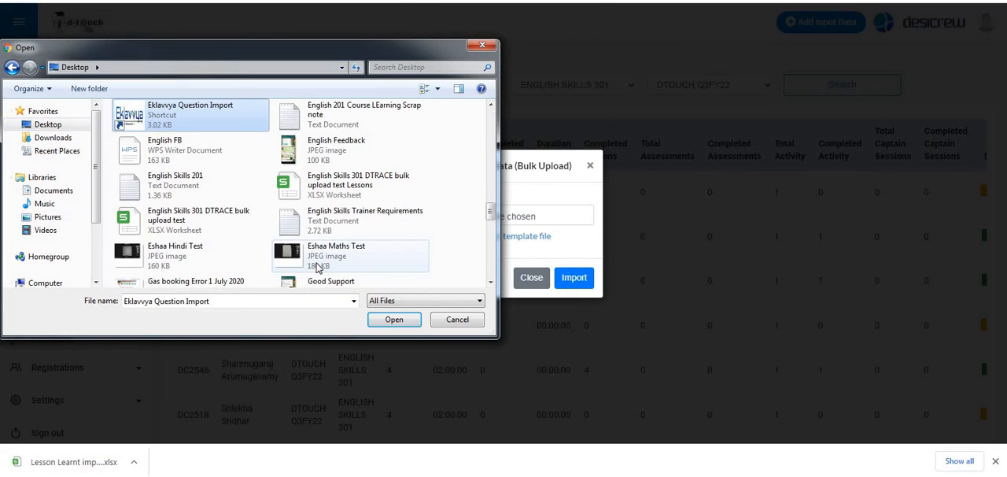
key("e")
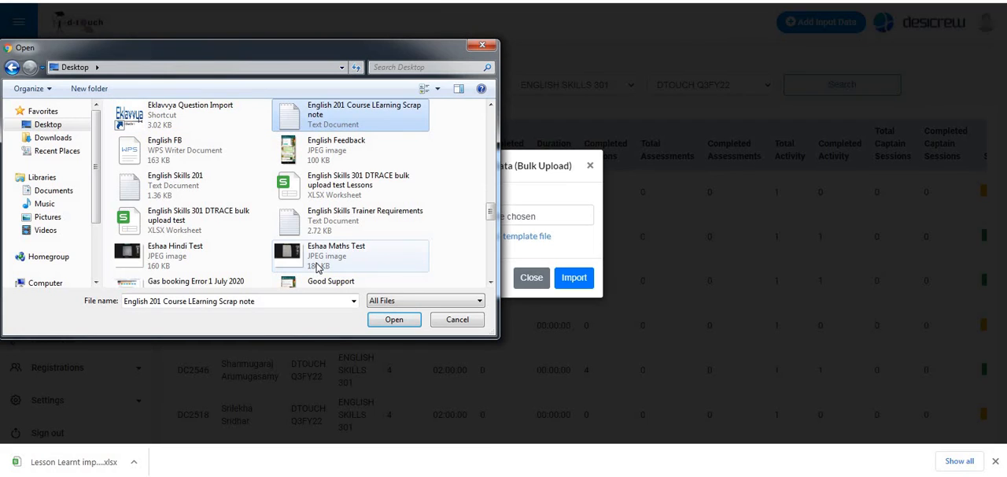
key("e")
key("e")
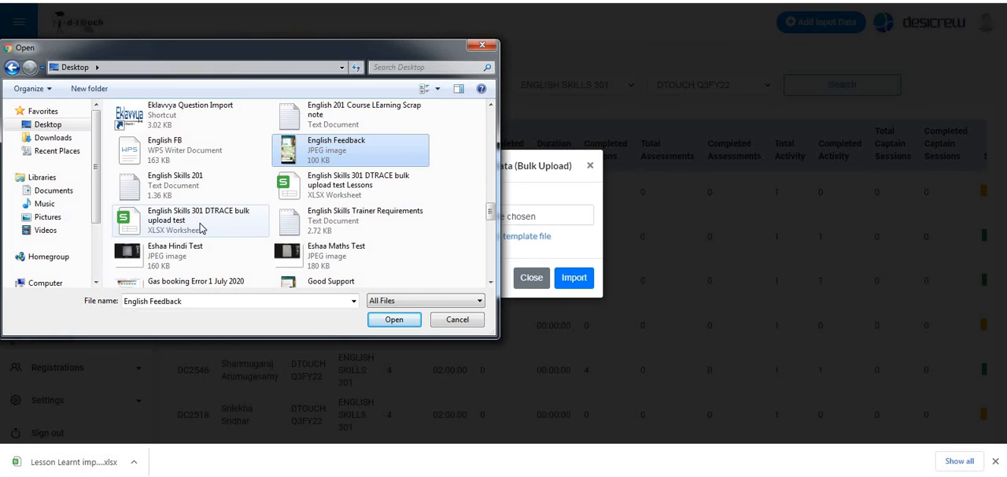
left_click(335, 193)
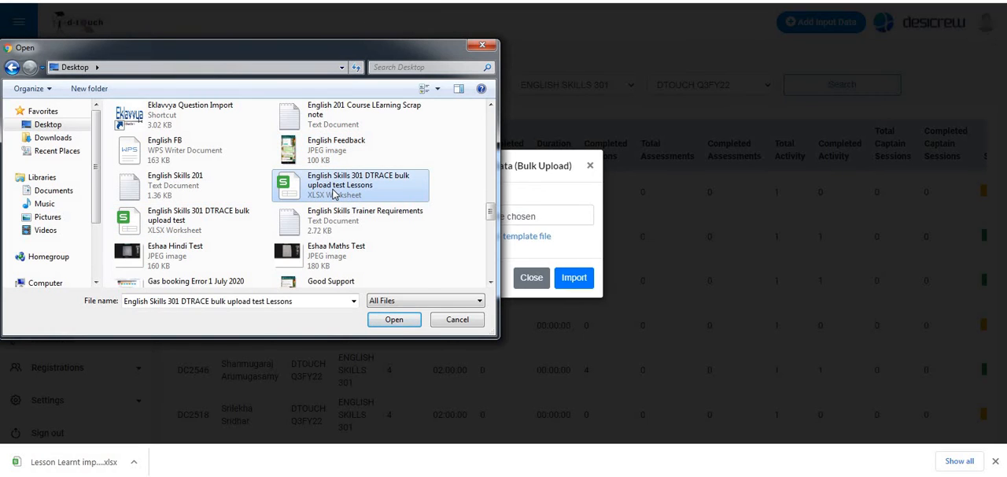
left_click(394, 319)
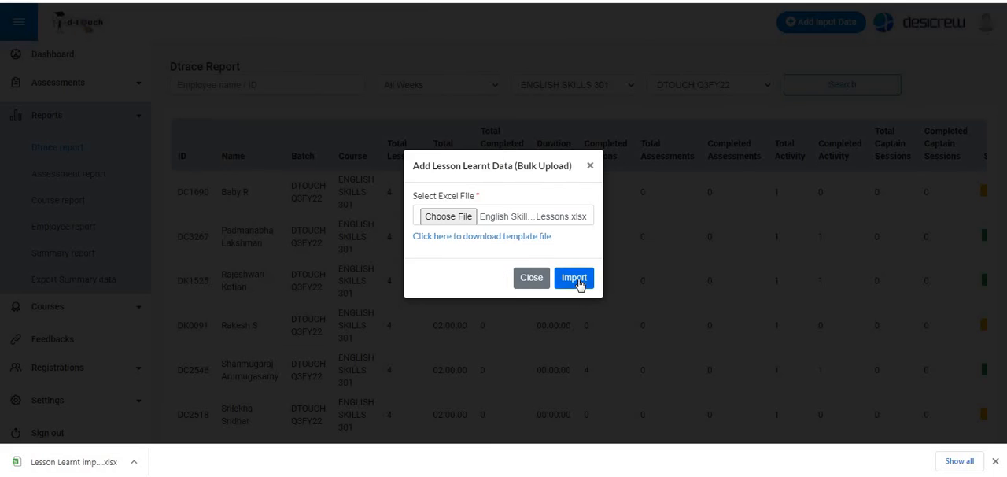
left_click(575, 279)
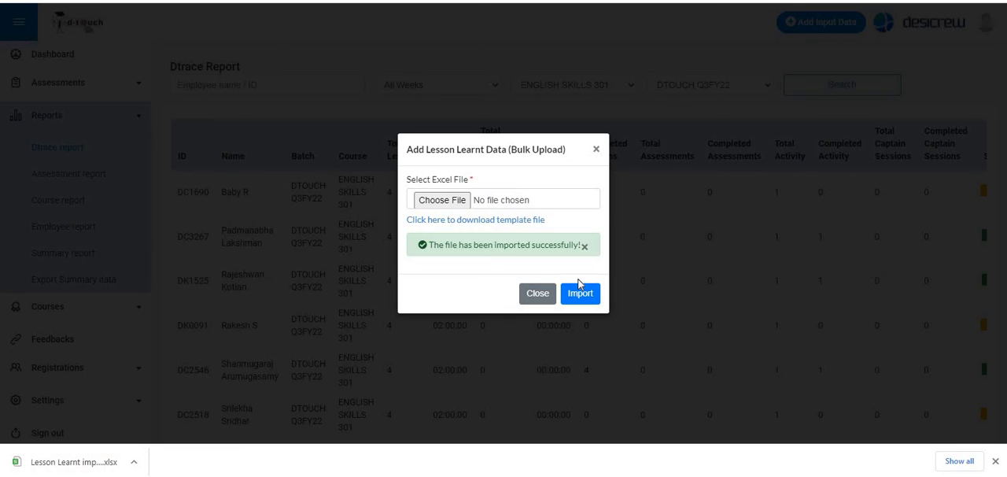
left_click(537, 293)
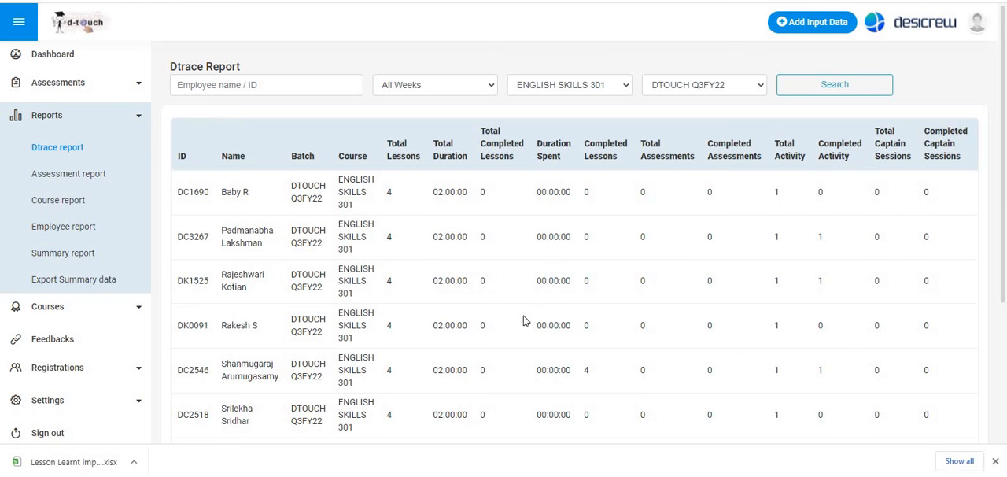
- Refresh the Dtrace report for ENGLISH SKILLS 301 in batch DTOUCH Q3FY22 and check every employee's Completed Lessons count
scroll(647, 299, "down", 3)
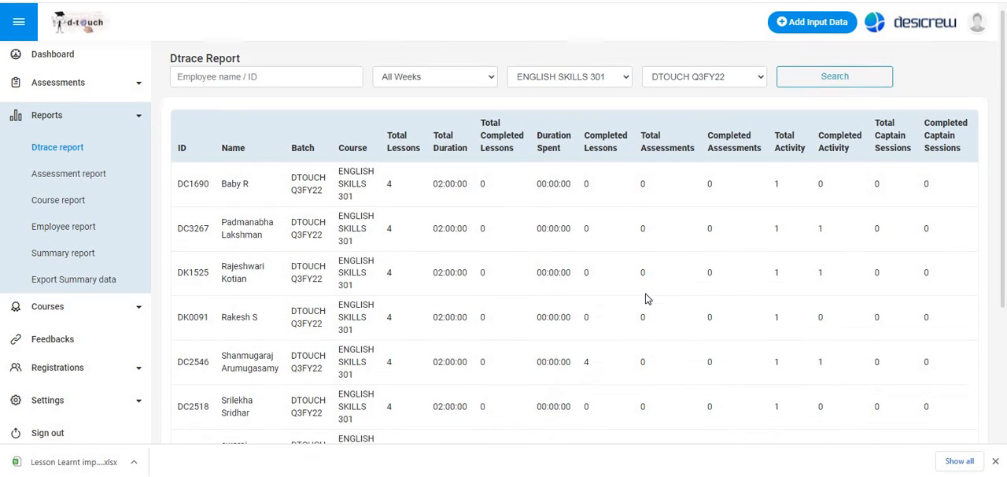
scroll(647, 299, "up", 1)
scroll(645, 299, "up", 1)
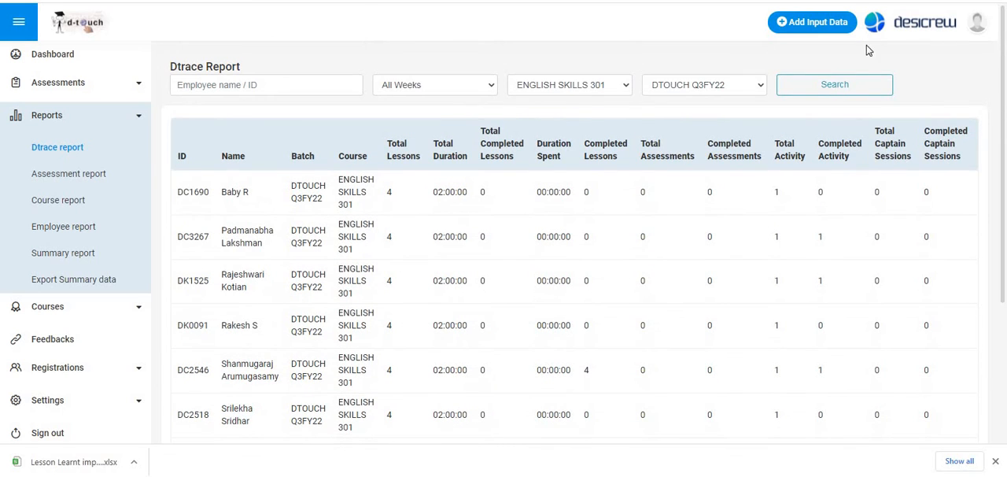
left_click(837, 85)
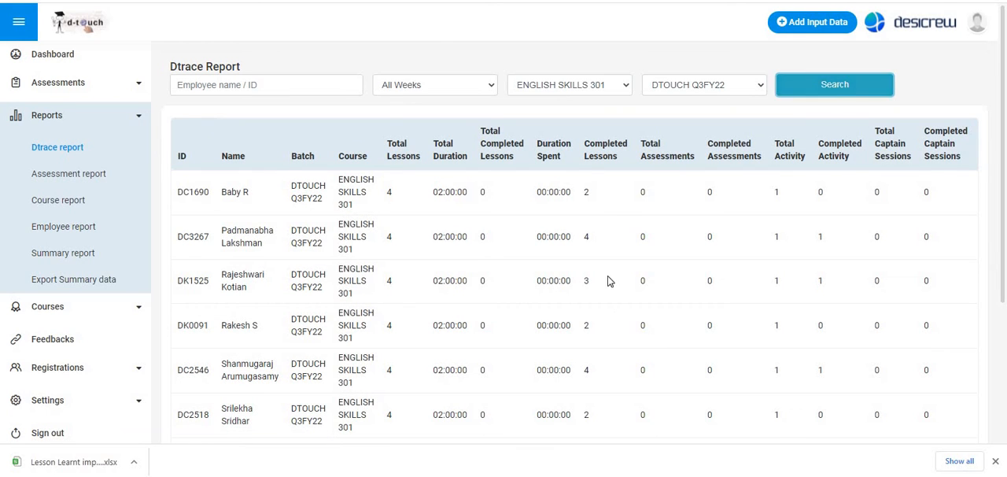
scroll(614, 210, "down", 3)
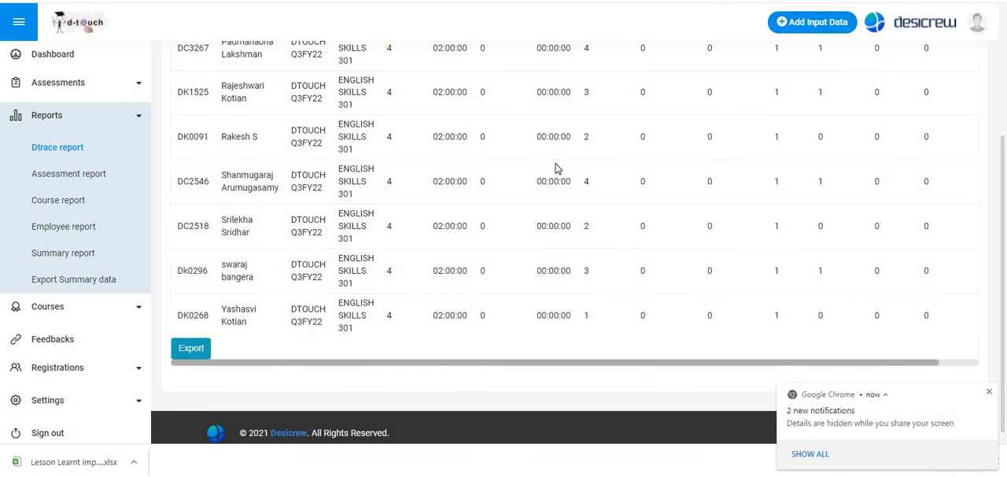
scroll(558, 166, "up", 3)
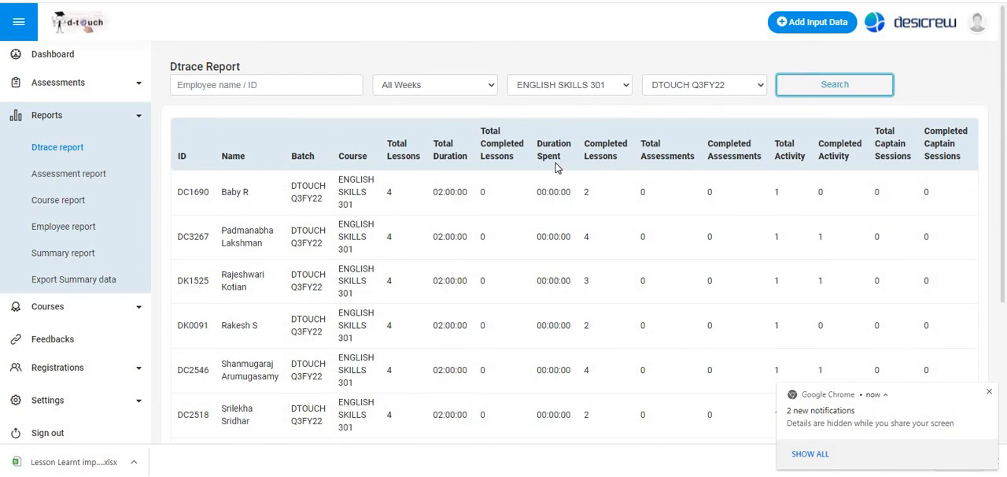
scroll(556, 166, "down", 3)
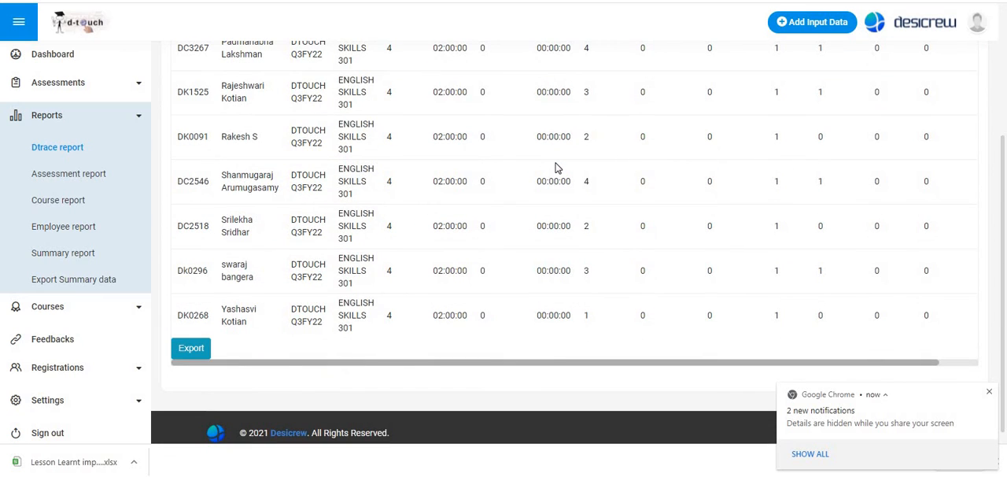
scroll(556, 168, "up", 3)
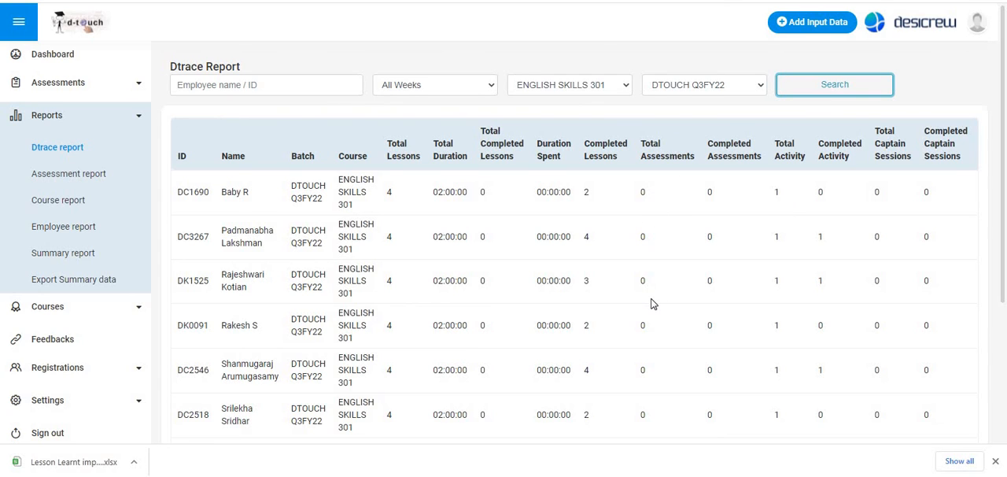
- Filter the Dtrace report by the SOFTWARE TESTING 101 course and look through the employees' records
left_click(563, 86)
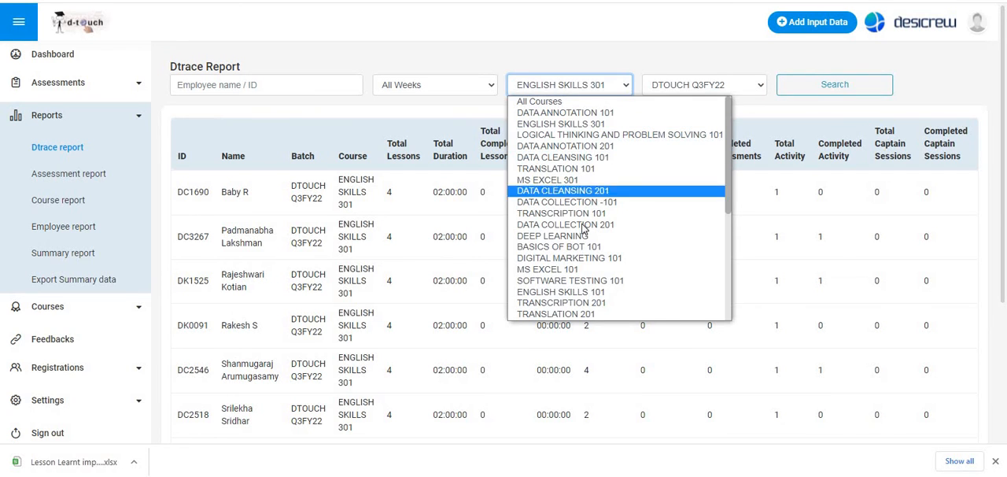
left_click(570, 280)
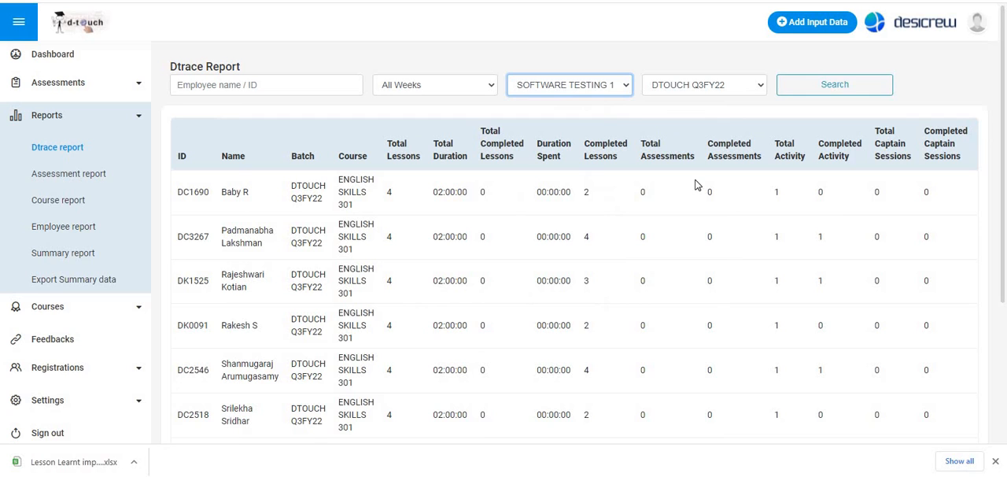
left_click(847, 92)
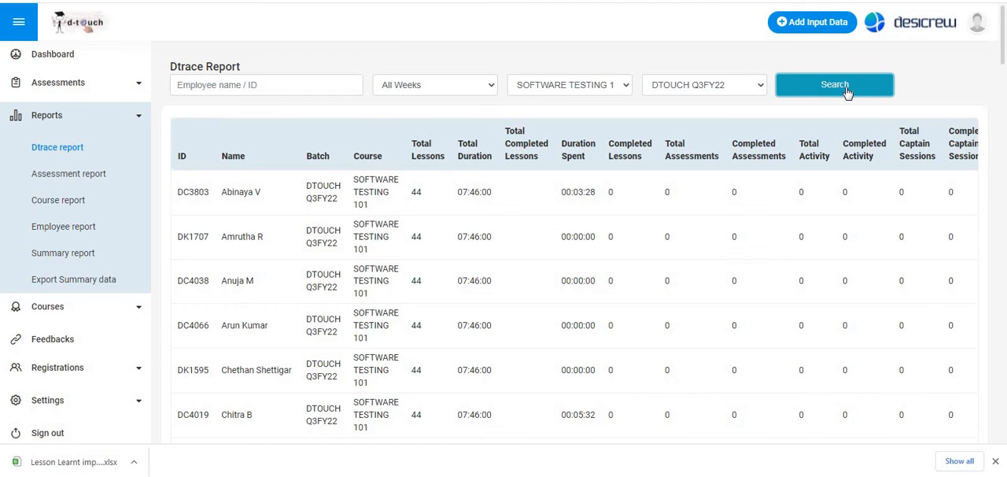
scroll(777, 246, "down", 1)
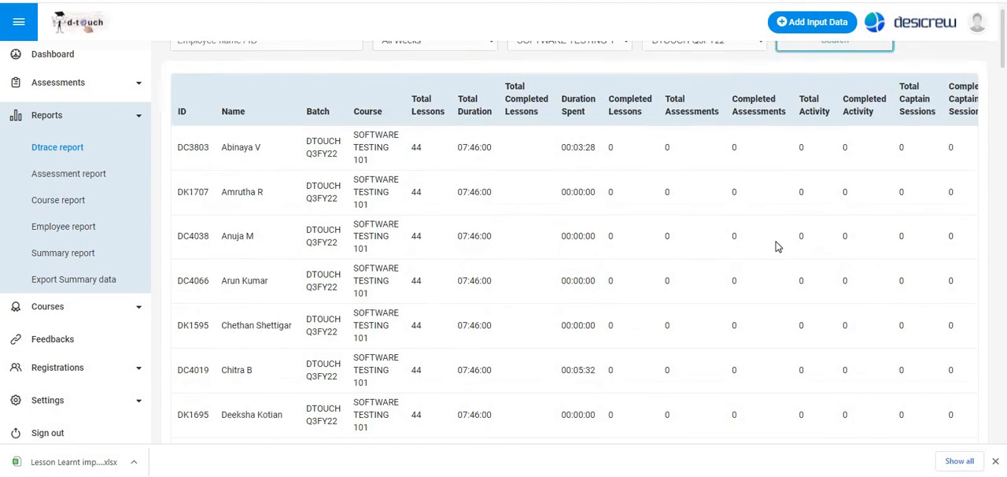
scroll(778, 246, "down", 5)
scroll(777, 246, "up", 5)
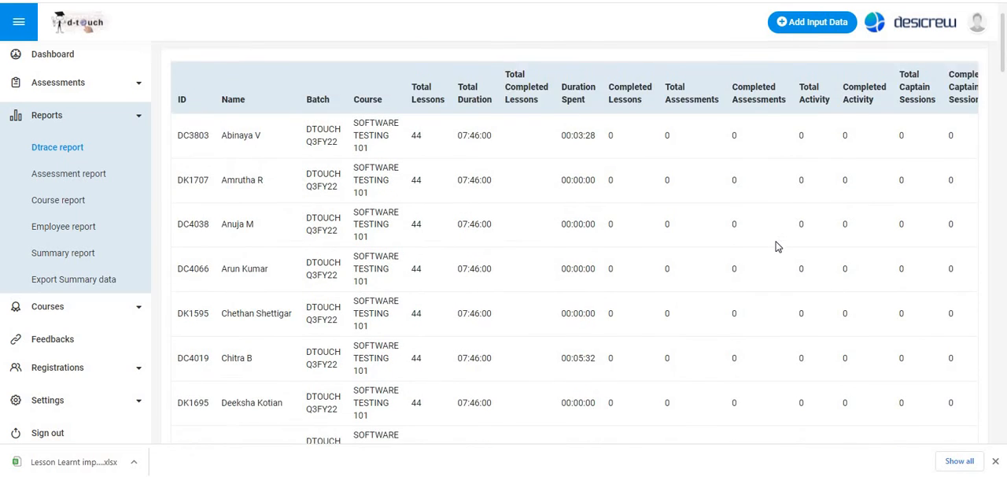
scroll(777, 246, "up", 1)
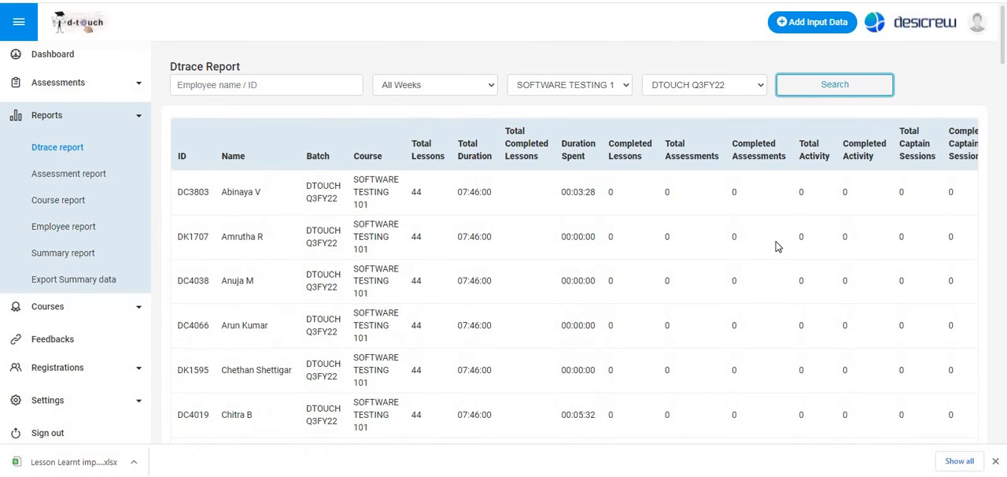
- View the Manage Assessments list, then open the Assessment report and examine its assessment entries
left_click(55, 92)
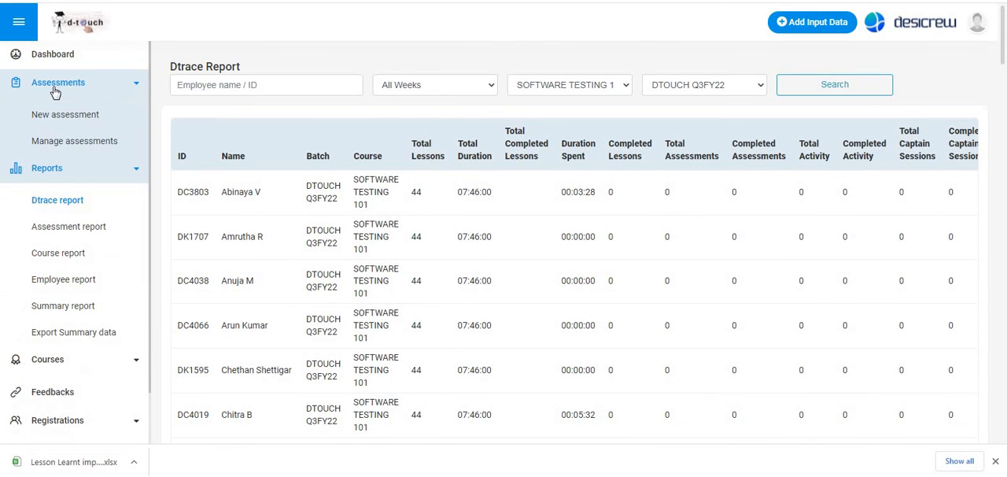
left_click(72, 142)
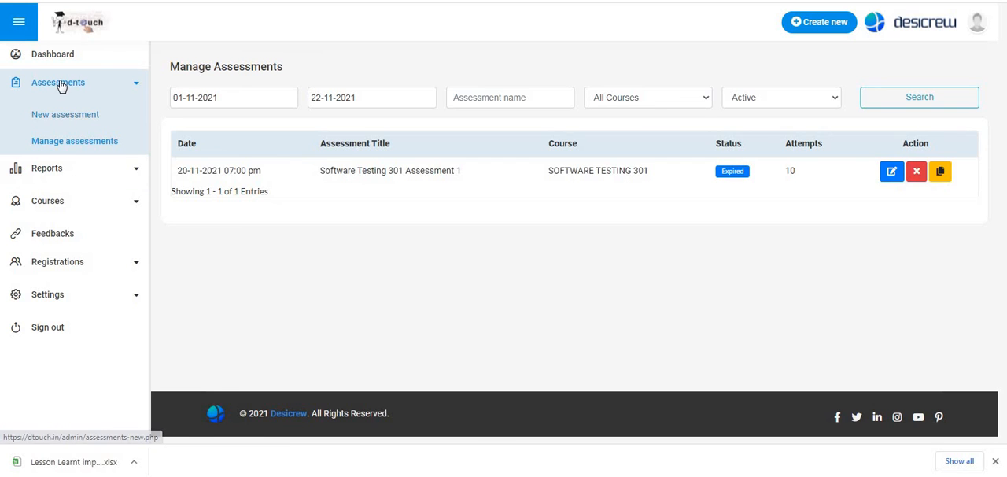
left_click(53, 170)
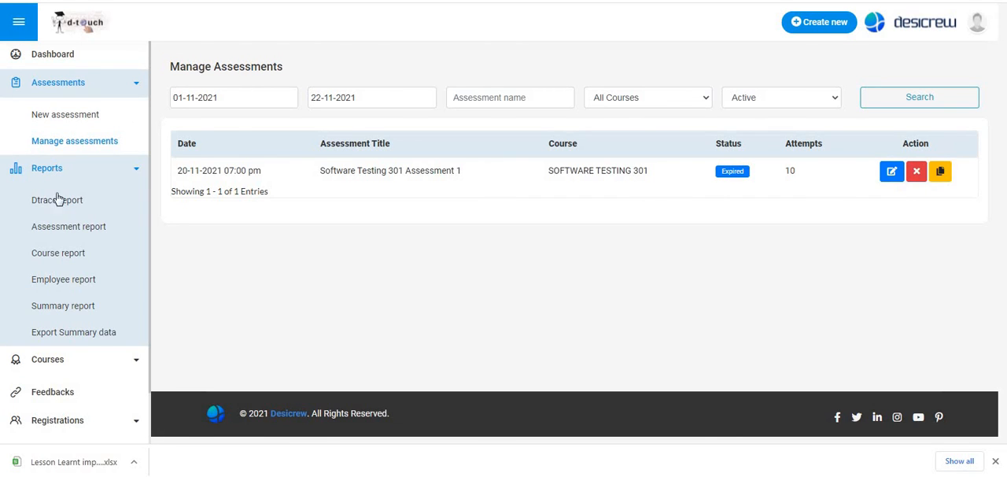
left_click(73, 229)
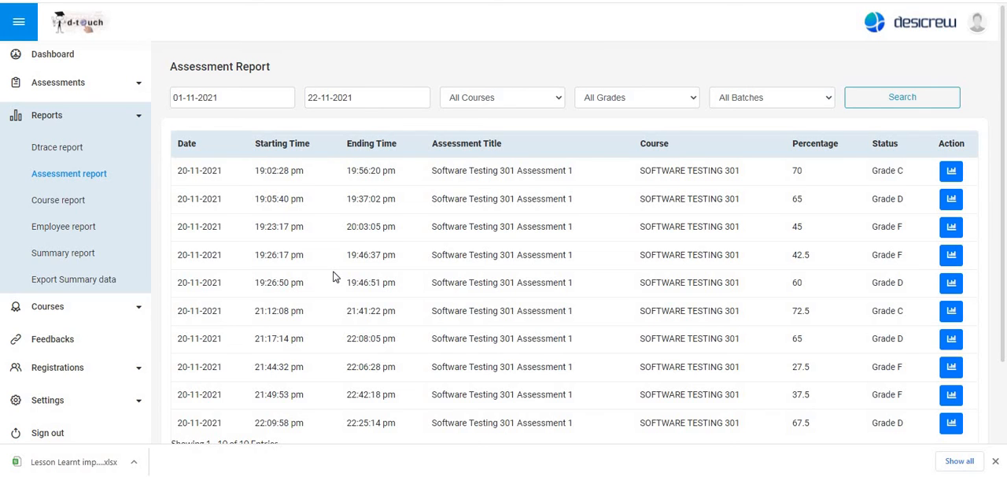
scroll(333, 277, "down", 3)
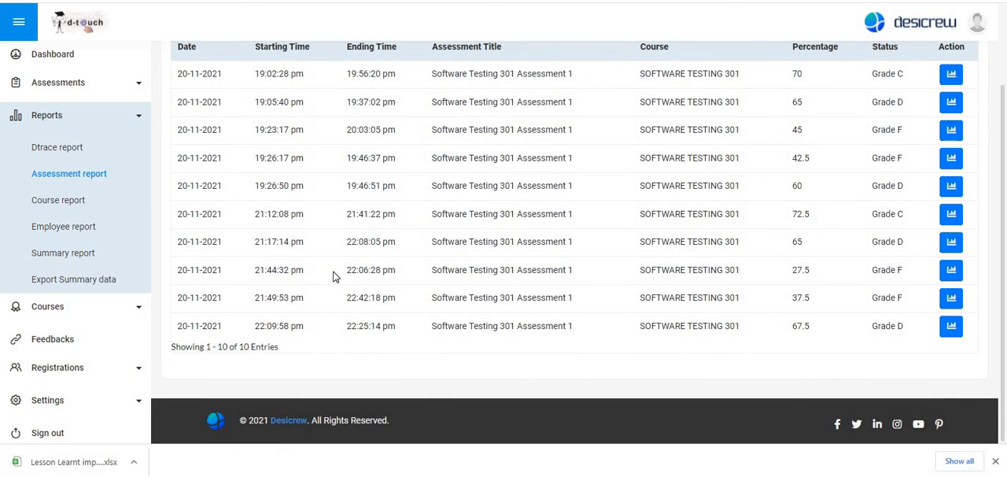
scroll(333, 277, "up", 3)
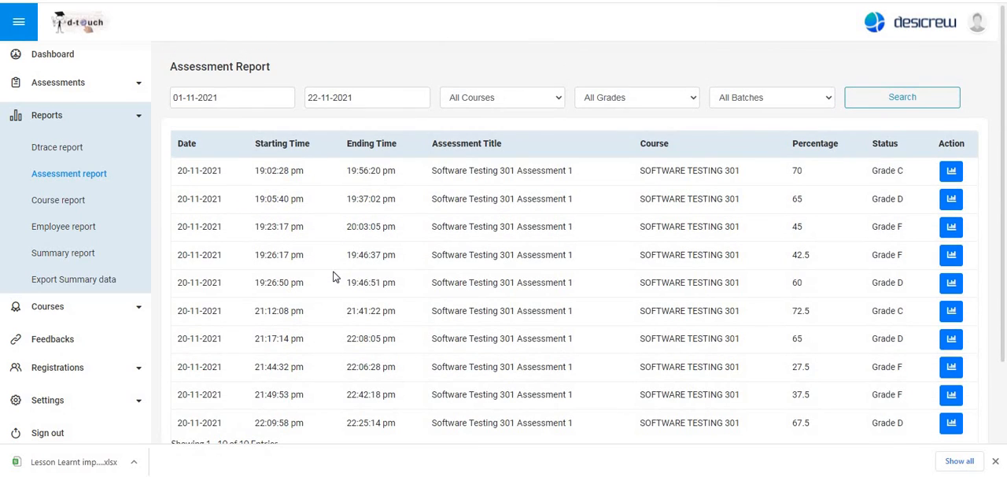
scroll(333, 277, "down", 3)
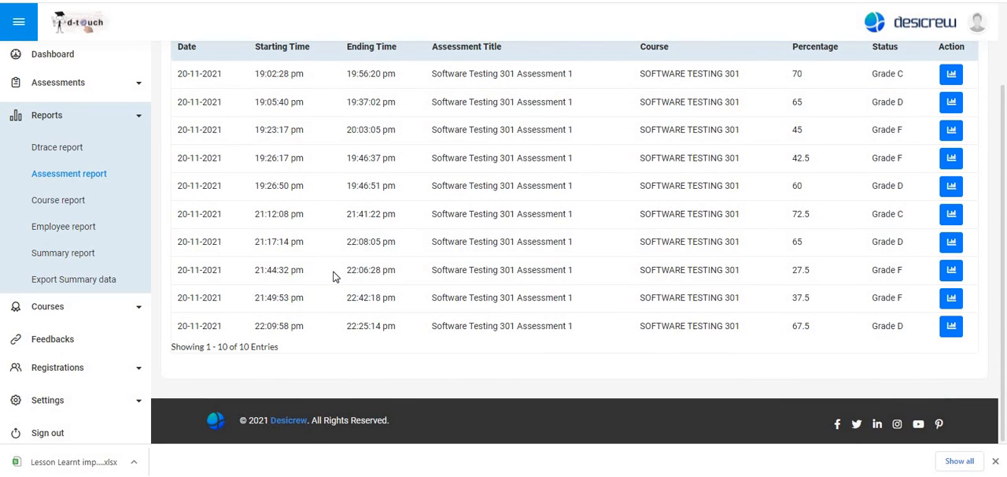
scroll(333, 277, "up", 3)
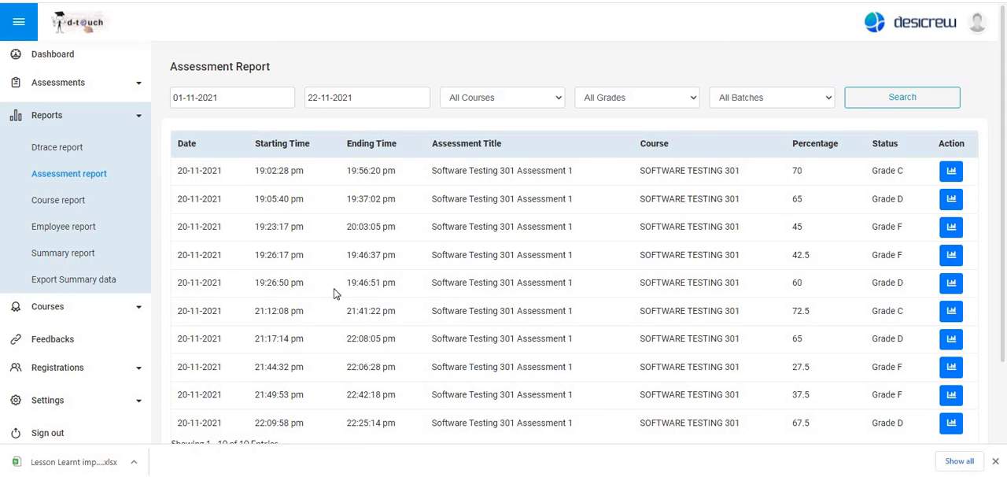
- Return to the Dtrace report, view the Add Input Data options for activities and lessons, and close the dialog
left_click(55, 148)
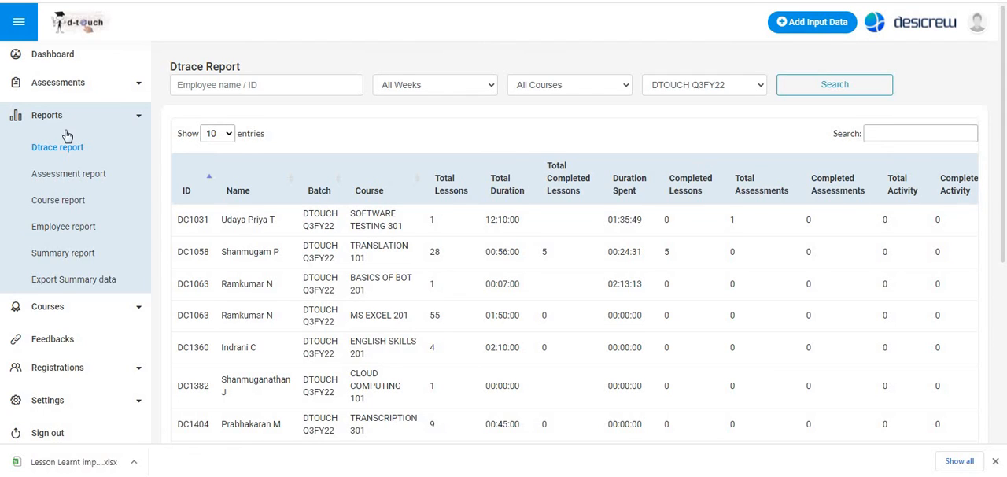
left_click(815, 33)
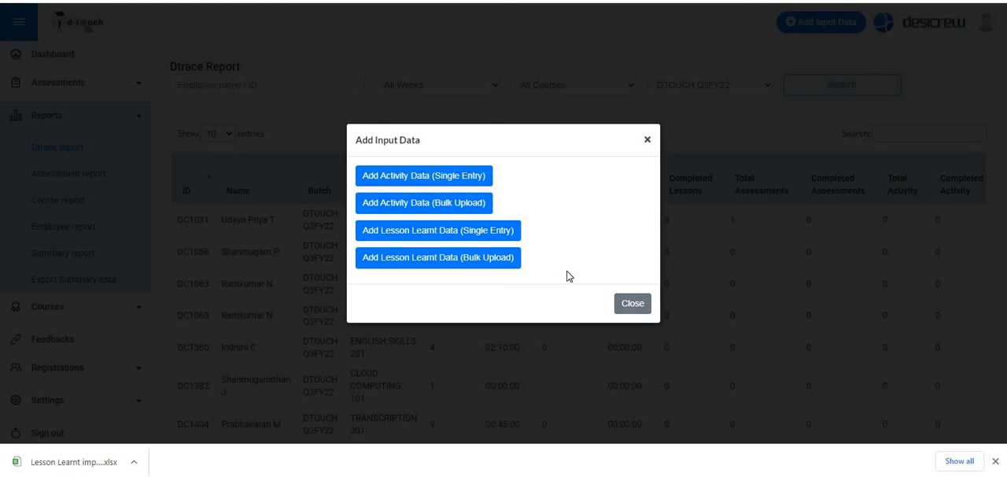
left_click(647, 142)
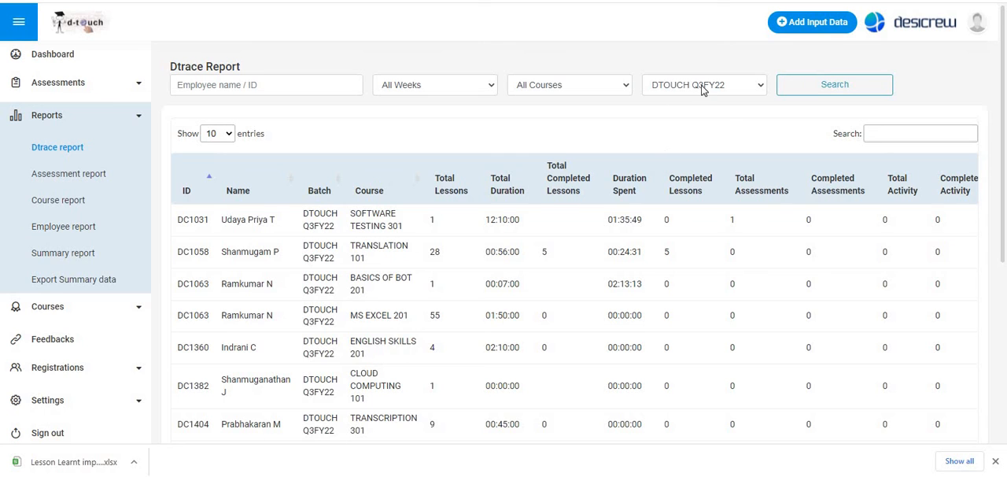
- Filter the Dtrace report by the SOFTWARE TESTING 301 course and check the employees' assessment columns
left_click(583, 92)
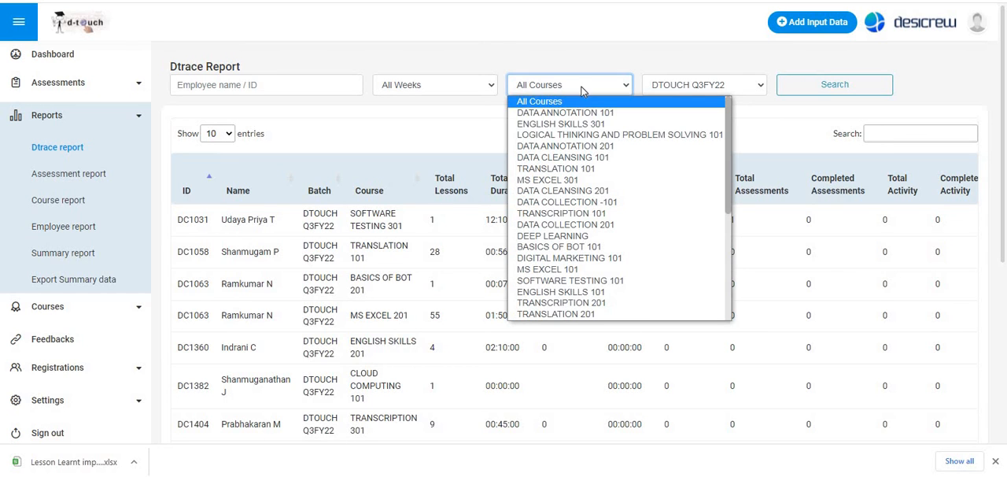
scroll(601, 181, "down", 5)
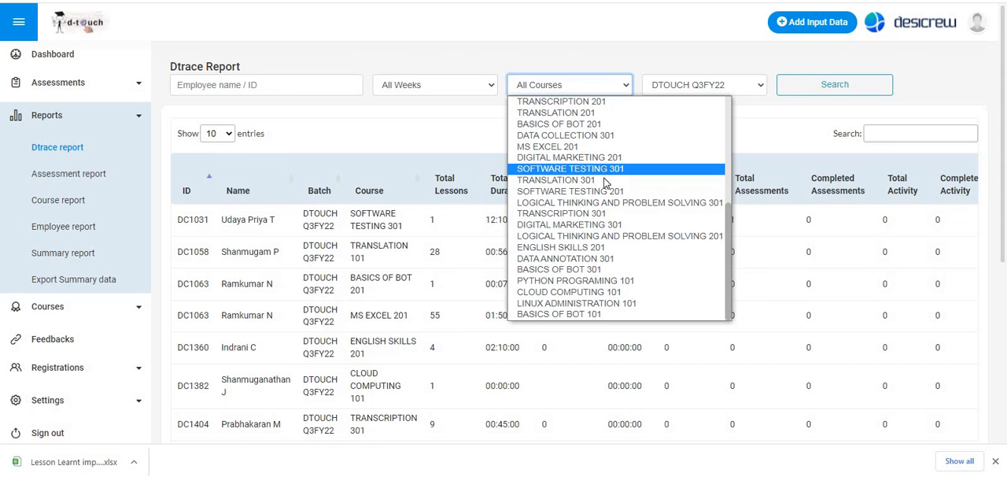
left_click(602, 168)
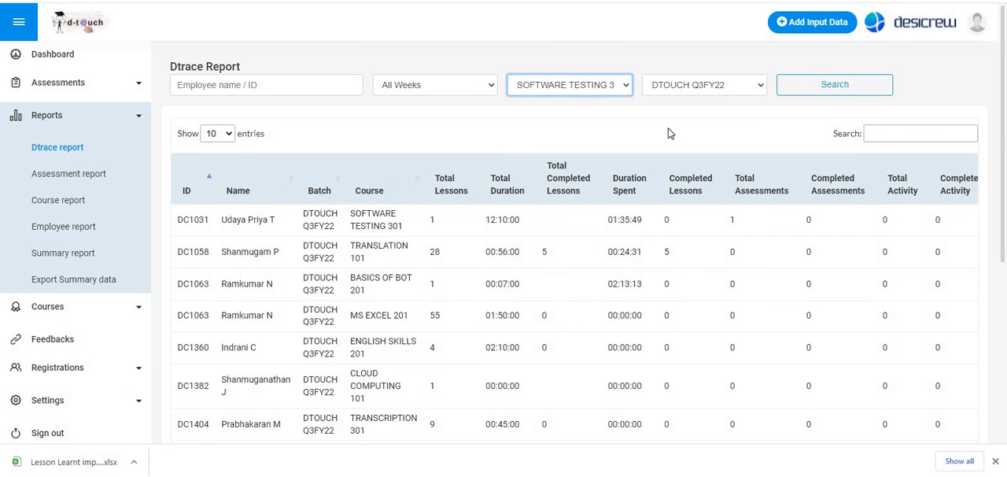
left_click(818, 94)
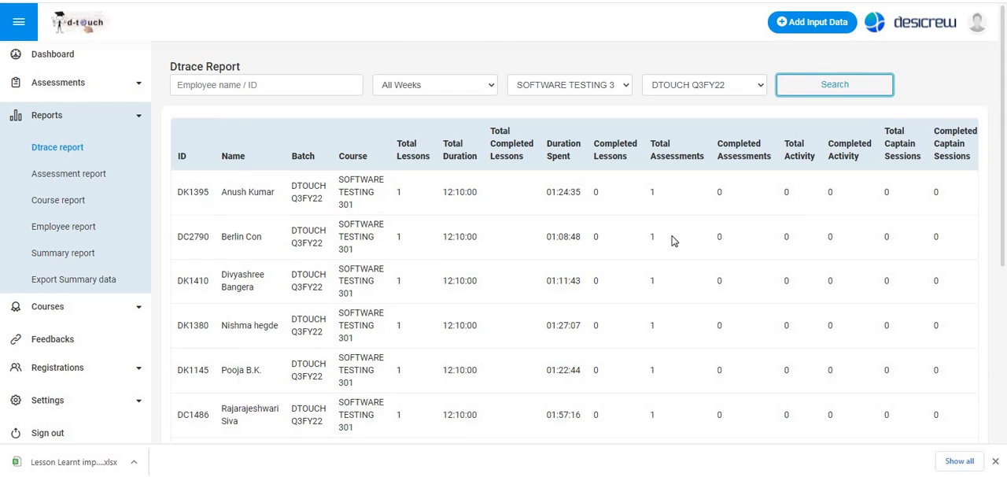
scroll(671, 287, "down", 4)
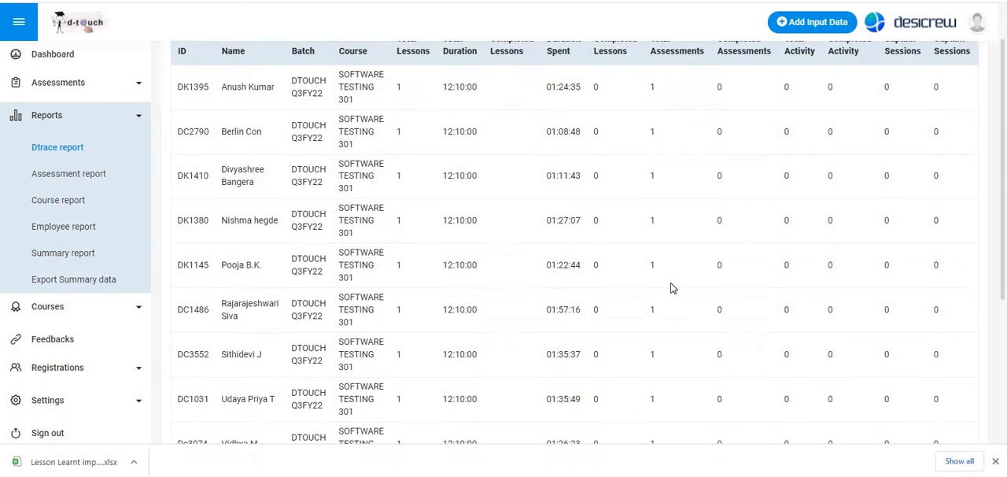
scroll(671, 288, "up", 4)
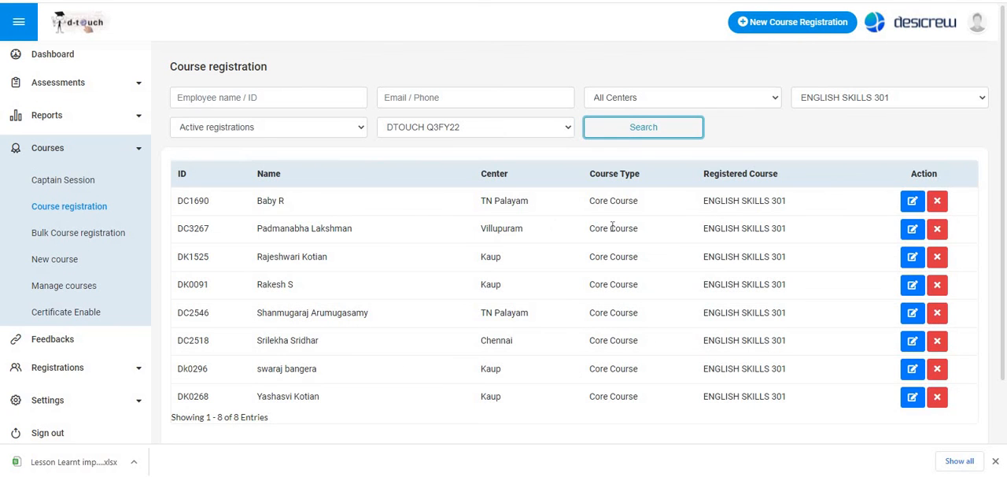
- From the Course registration page, open the Assessment report and review the Software Testing 301 Assessment 1 entries
left_click(47, 115)
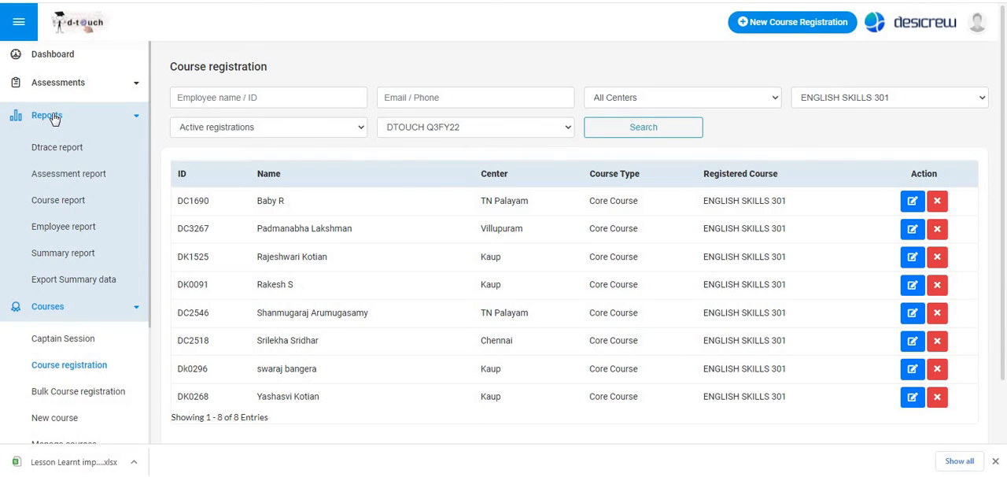
left_click(66, 176)
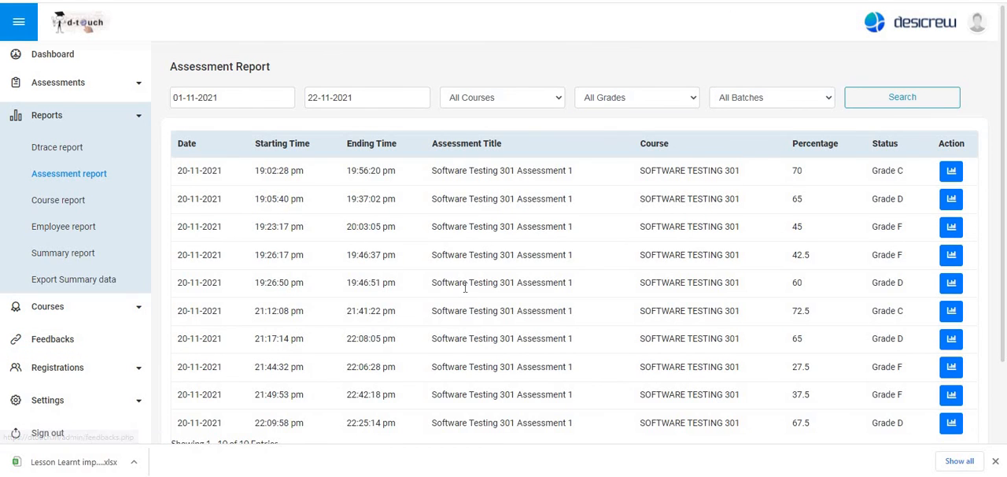
scroll(947, 247, "down", 3)
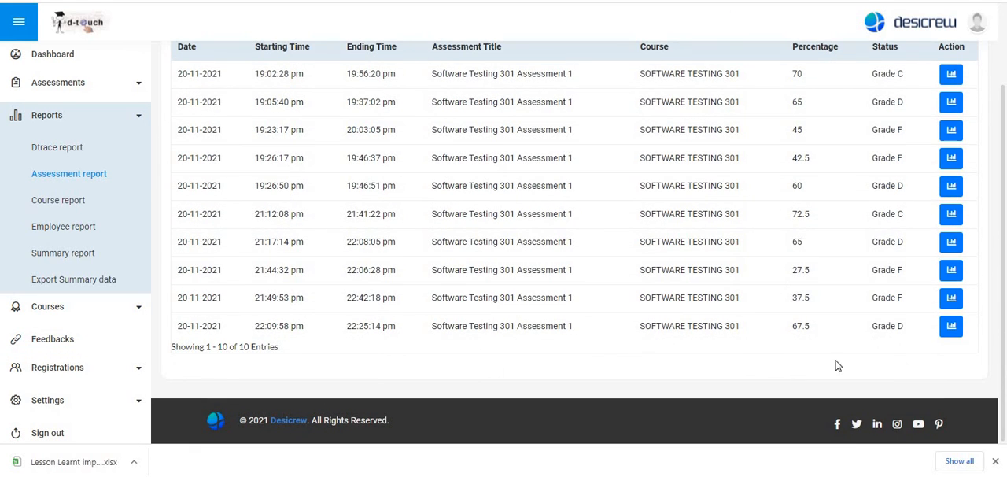
scroll(333, 331, "up", 3)
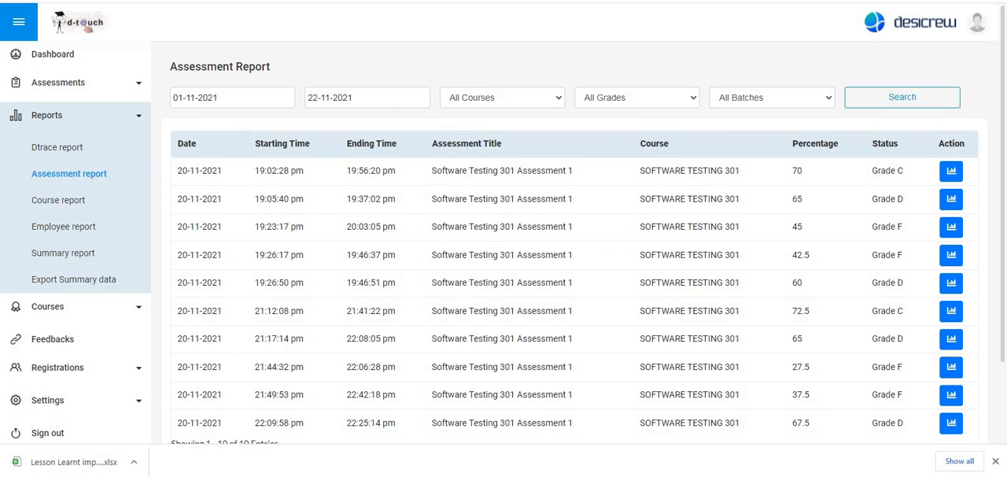
- Switch back to the SOFTWARE TESTING 301 Dtrace report and compare its assessment columns across all employees
key("ctrl+Tab")
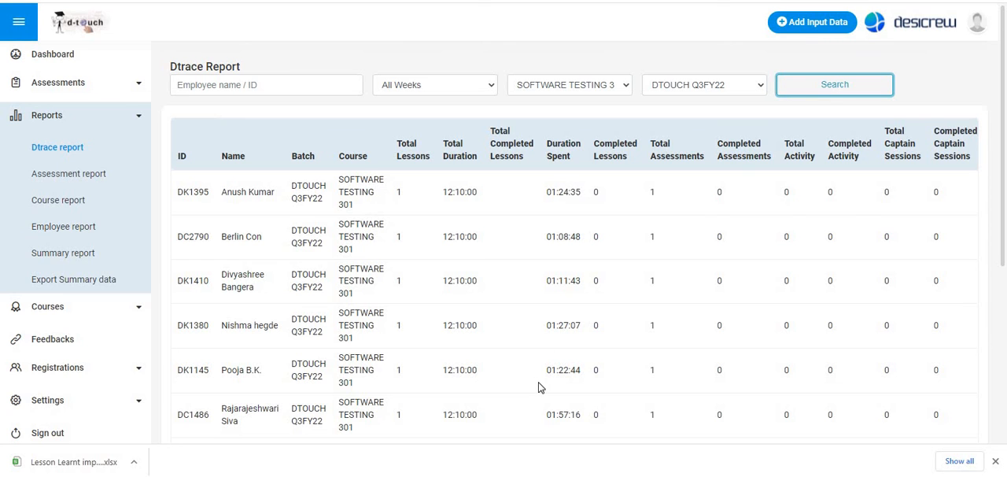
scroll(544, 378, "down", 3)
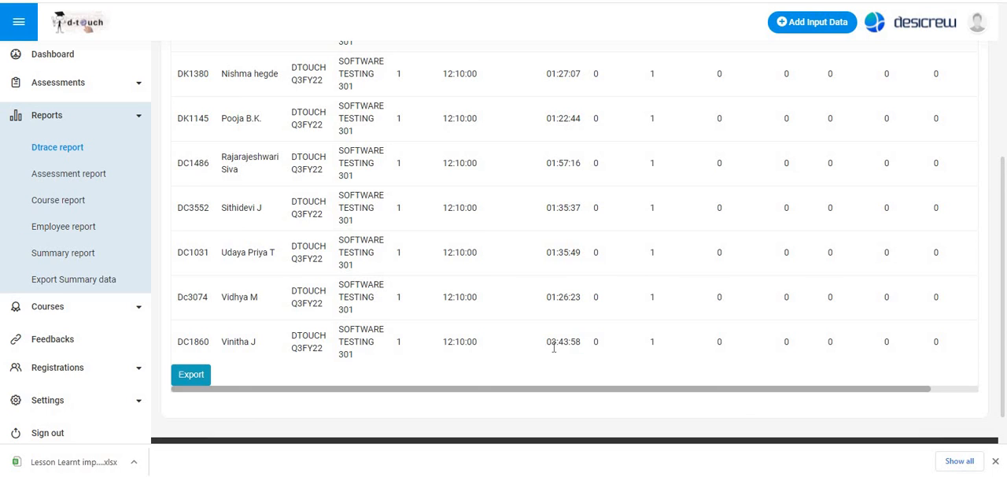
scroll(554, 347, "up", 4)
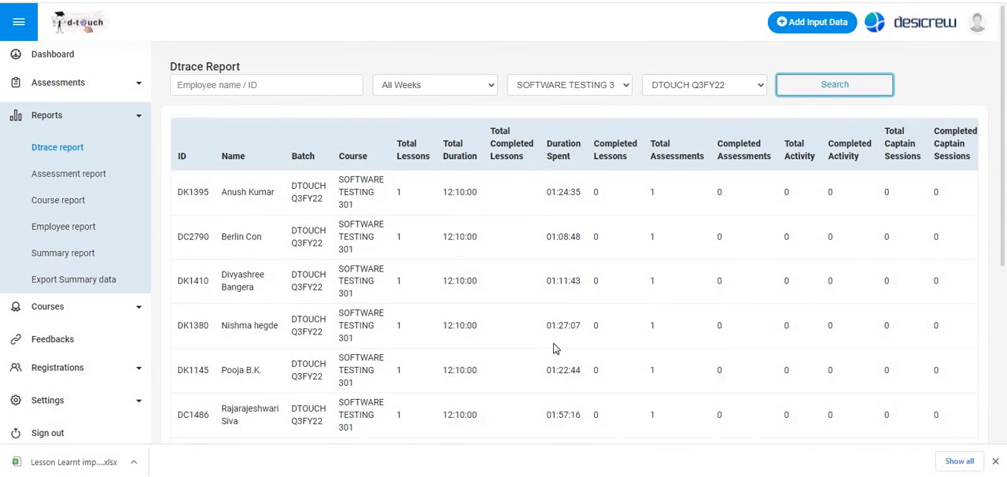
scroll(554, 349, "down", 3)
scroll(554, 347, "down", 1)
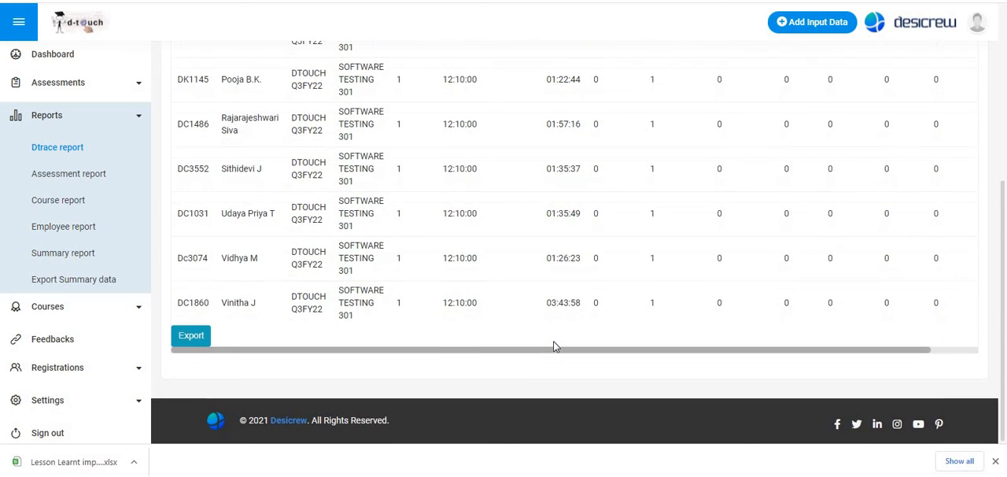
scroll(554, 346, "up", 4)
scroll(554, 346, "up", 1)
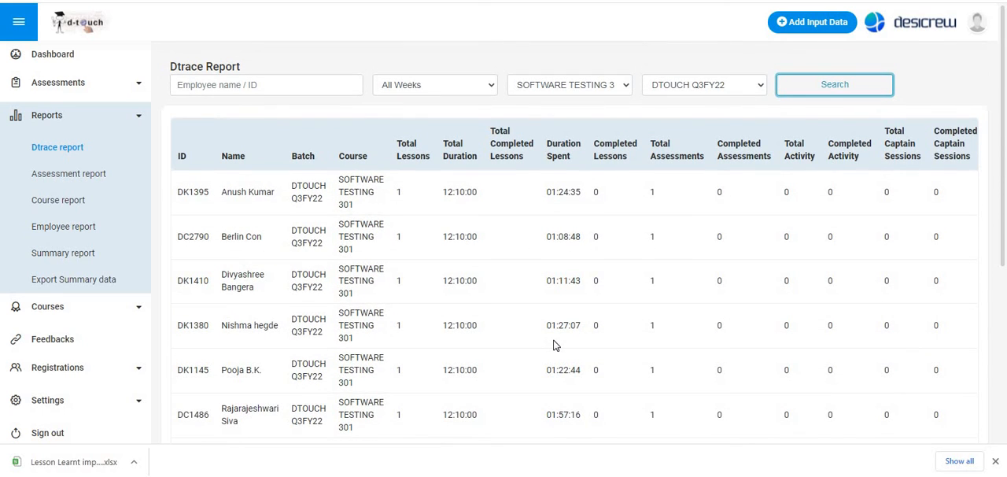